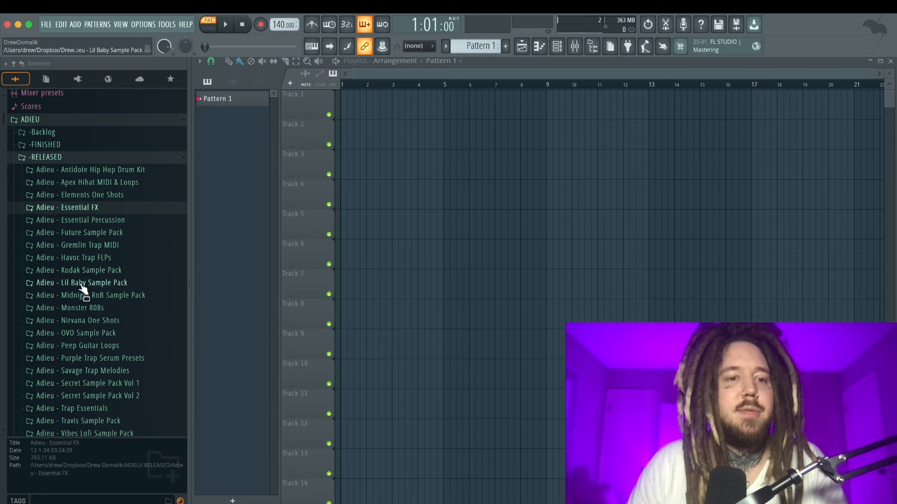
- Open the Melody Loops folder of the Adieu - Lil Baby Sample Pack and preview loops, ending with Back To The Basics
{"action": "left_click", "coordinate": [80, 283]}
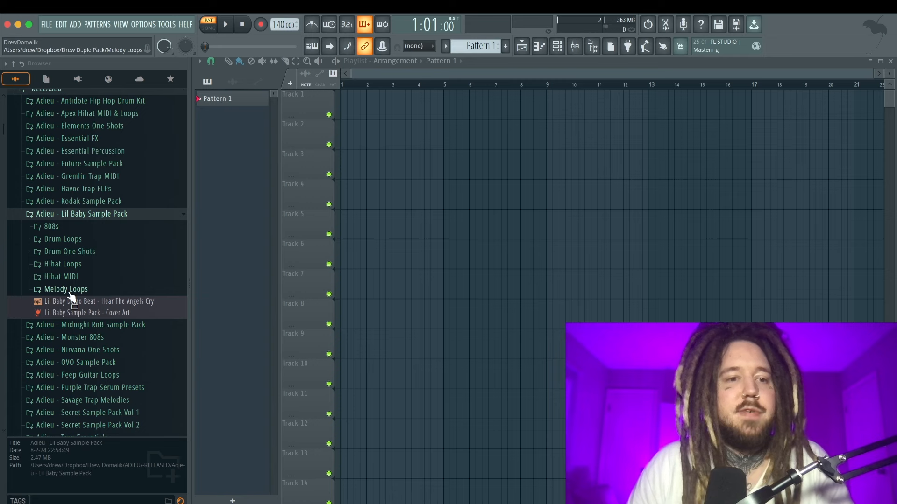
{"action": "left_click", "coordinate": [70, 289]}
{"action": "left_click", "coordinate": [117, 339]}
{"action": "left_click", "coordinate": [126, 351]}
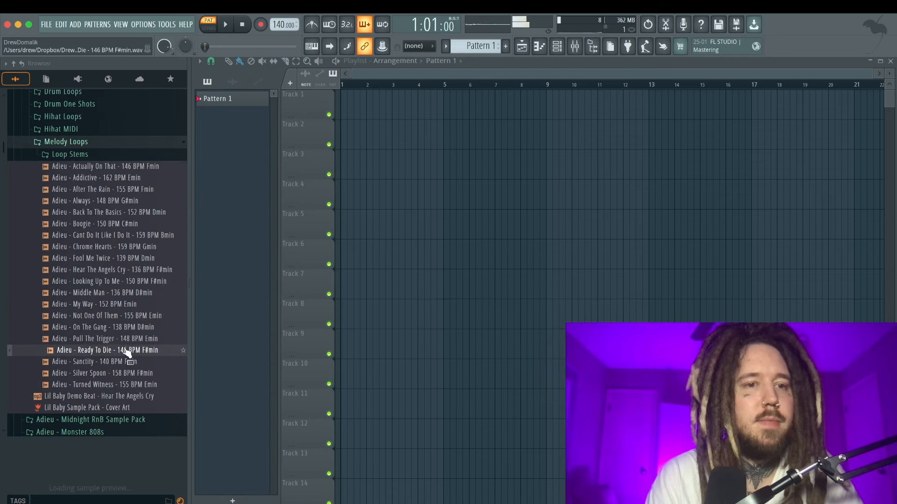
{"action": "left_click", "coordinate": [105, 214]}
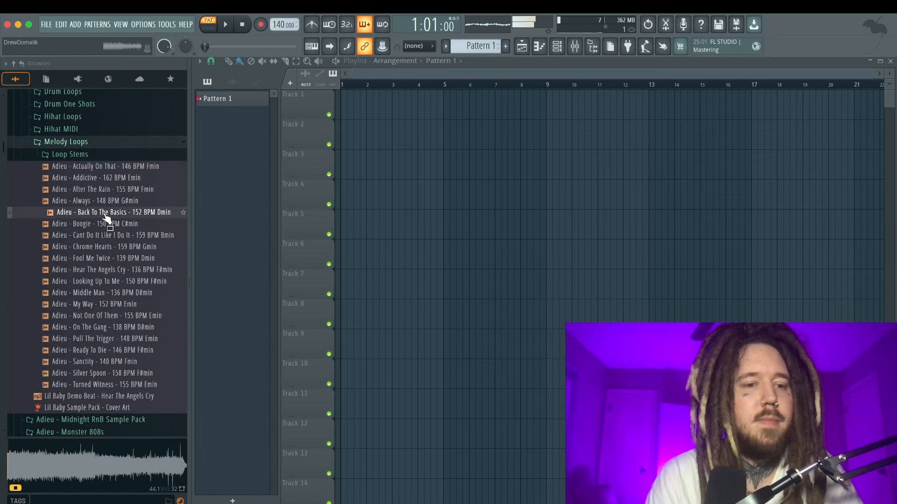
{"action": "key", "text": "space"}
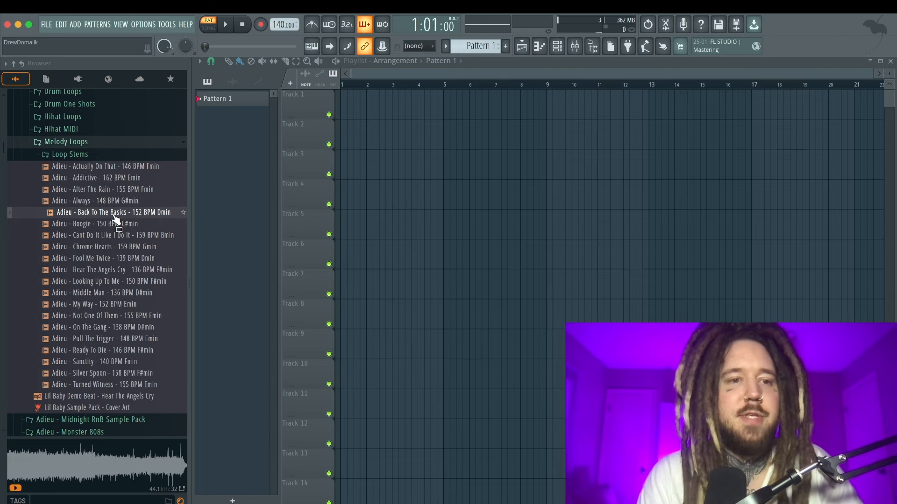
- Place the Back To The Basics loop at bar 1 of Track 1 and set the project tempo to 152 BPM
{"action": "left_click_drag", "start_coordinate": [100, 218], "coordinate": [365, 105]}
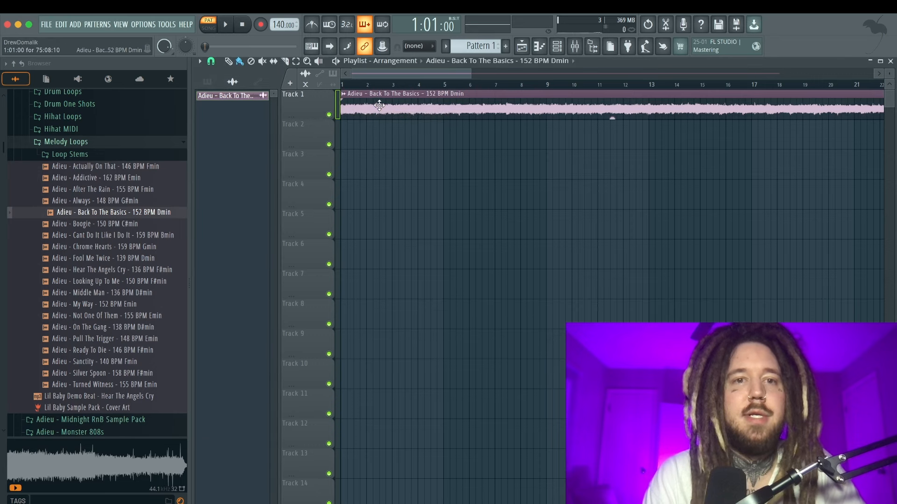
{"action": "scroll", "coordinate": [276, 21], "scroll_direction": "up", "scroll_amount": 12}
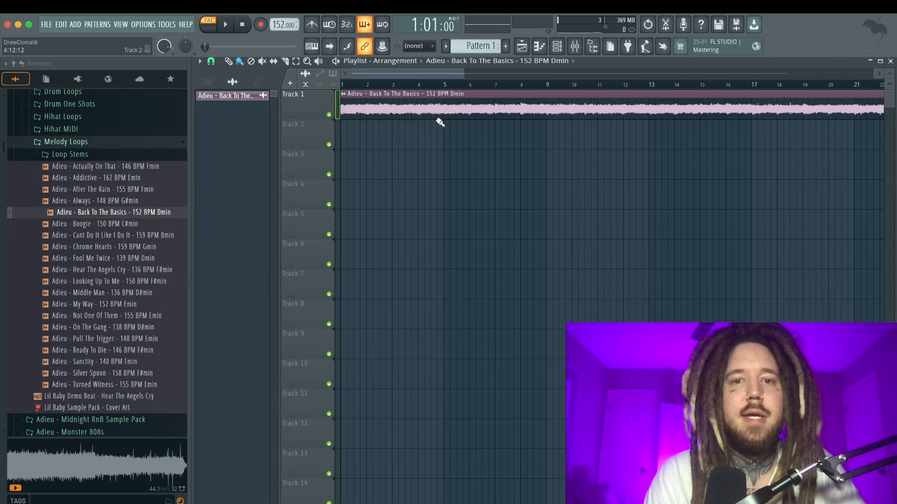
- Slice the melody clip at bars 9 and 81 and remove the tail after bar 81
{"action": "scroll", "coordinate": [436, 117], "scroll_direction": "down", "scroll_amount": 2}
{"action": "key", "text": "space"}
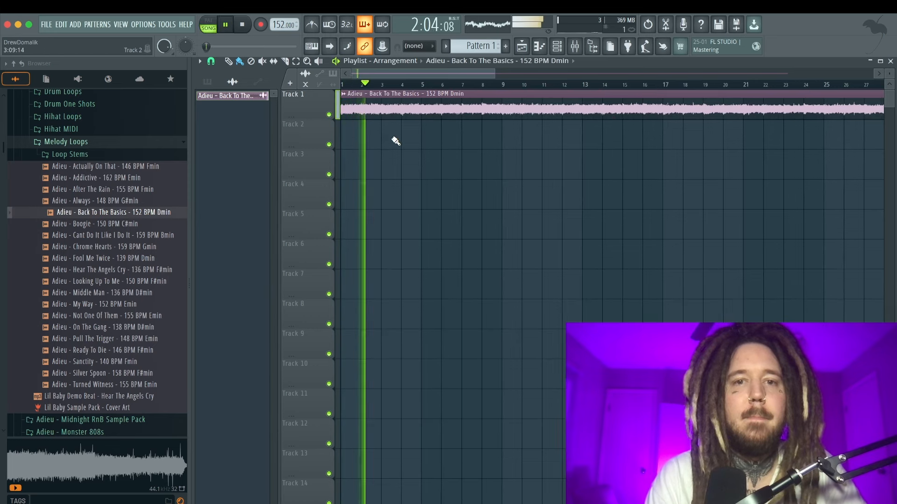
{"action": "scroll", "coordinate": [395, 140], "scroll_direction": "down", "scroll_amount": 2}
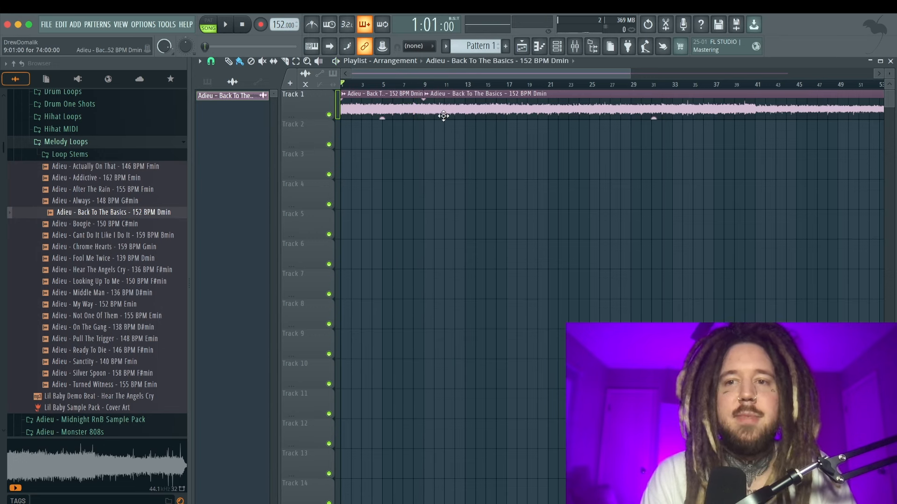
{"action": "scroll", "coordinate": [561, 132], "scroll_direction": "down", "scroll_amount": 4}
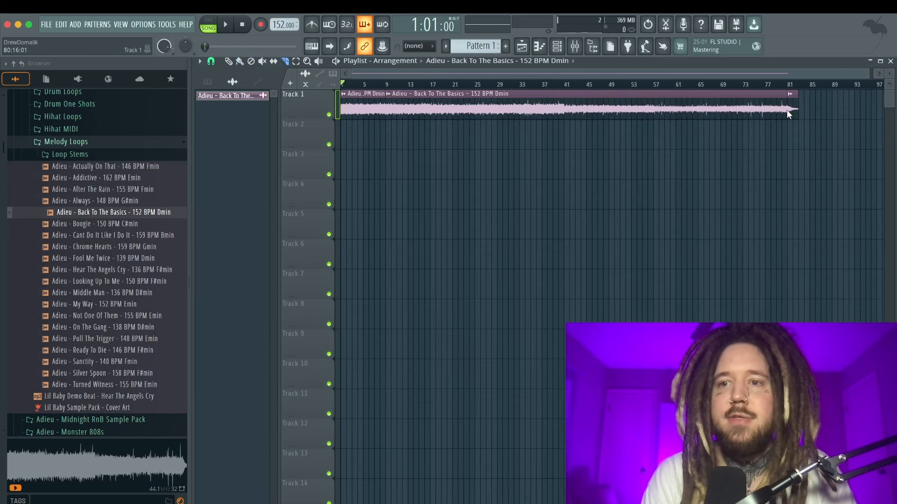
{"action": "scroll", "coordinate": [788, 115], "scroll_direction": "up", "scroll_amount": 3}
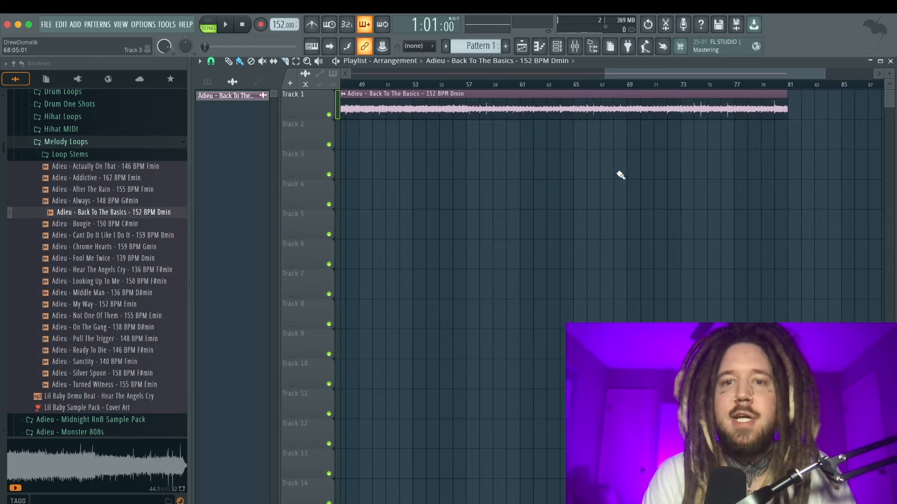
- Slice the melody at bars 17, 41 and 49, and delete the part between bars 17 and 41
{"action": "scroll", "coordinate": [620, 176], "scroll_direction": "down", "scroll_amount": 3}
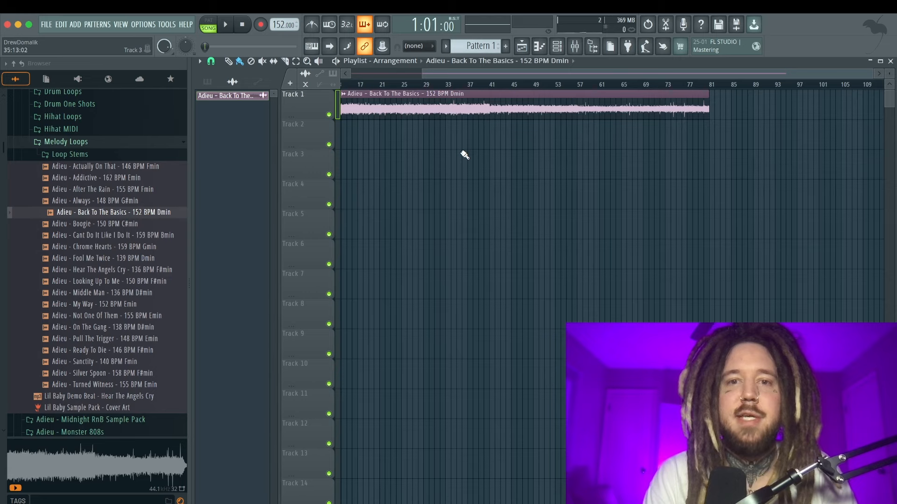
{"action": "scroll", "coordinate": [465, 155], "scroll_direction": "up", "scroll_amount": 3}
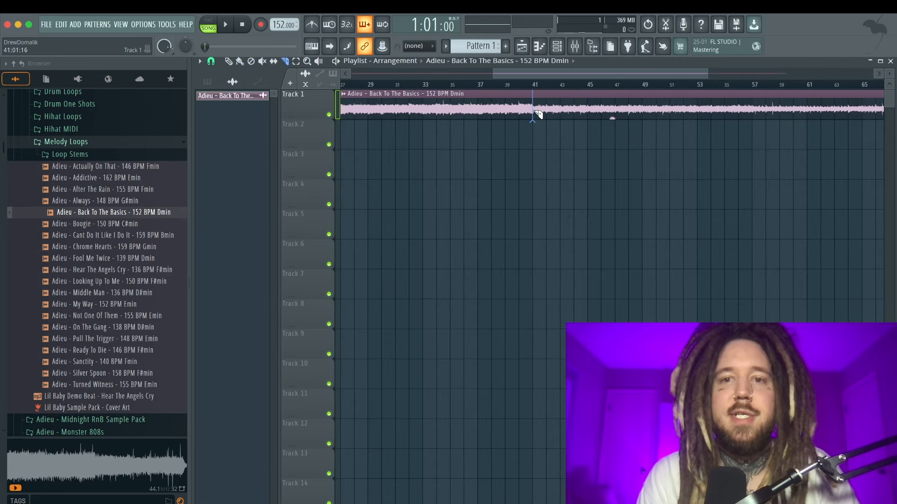
{"action": "scroll", "coordinate": [532, 111], "scroll_direction": "down", "scroll_amount": 1}
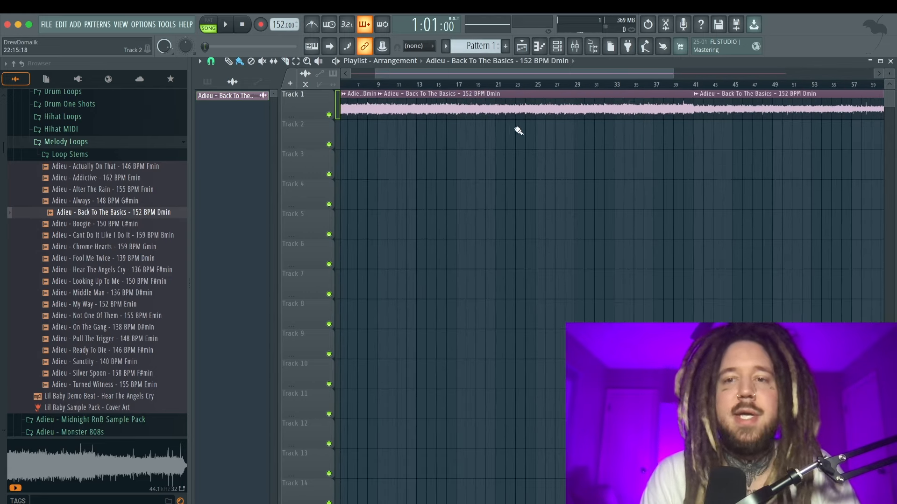
{"action": "scroll", "coordinate": [584, 143], "scroll_direction": "right", "scroll_amount": 2}
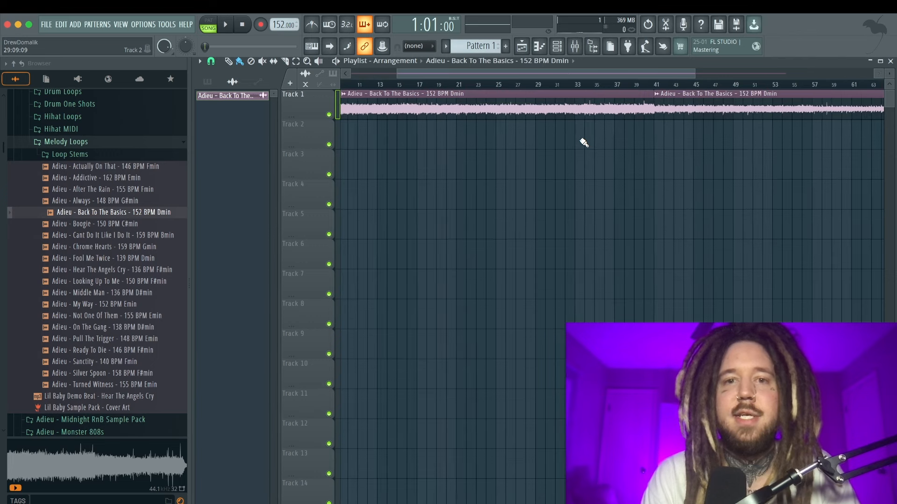
{"action": "scroll", "coordinate": [584, 142], "scroll_direction": "down", "scroll_amount": 2}
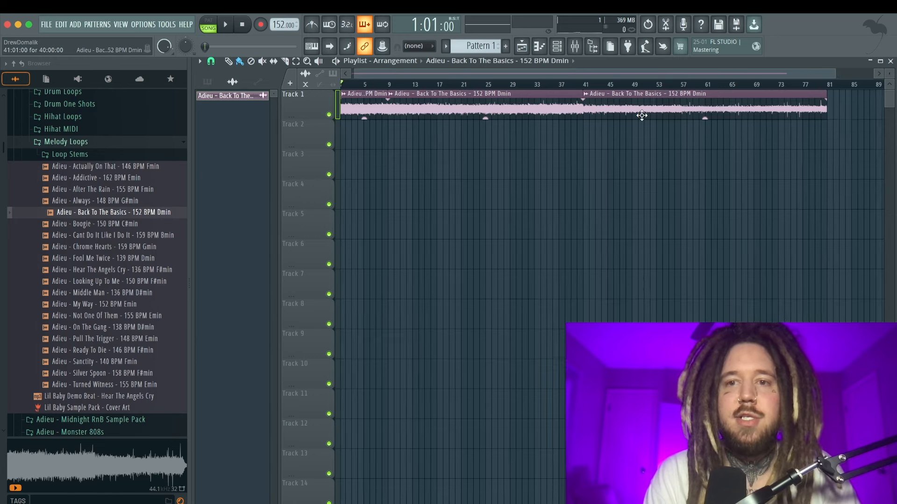
{"action": "scroll", "coordinate": [640, 114], "scroll_direction": "up", "scroll_amount": 2}
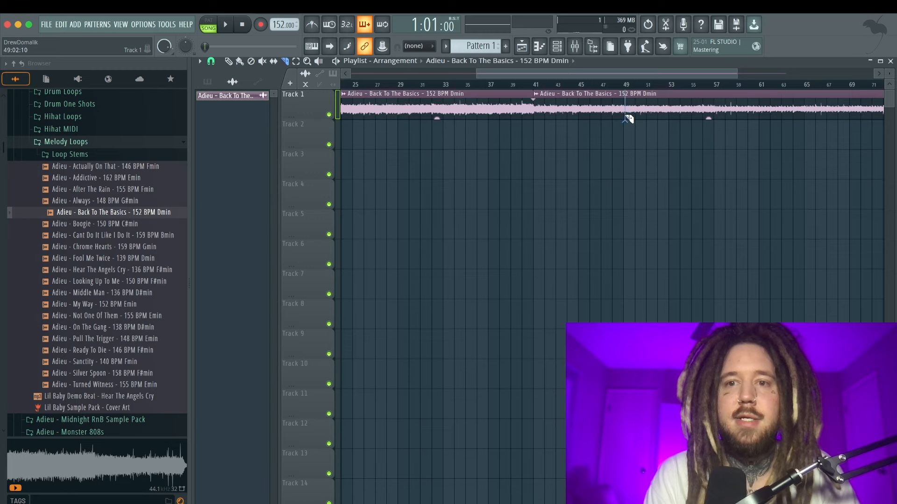
{"action": "left_click_drag", "start_coordinate": [625, 116], "coordinate": [626, 119]}
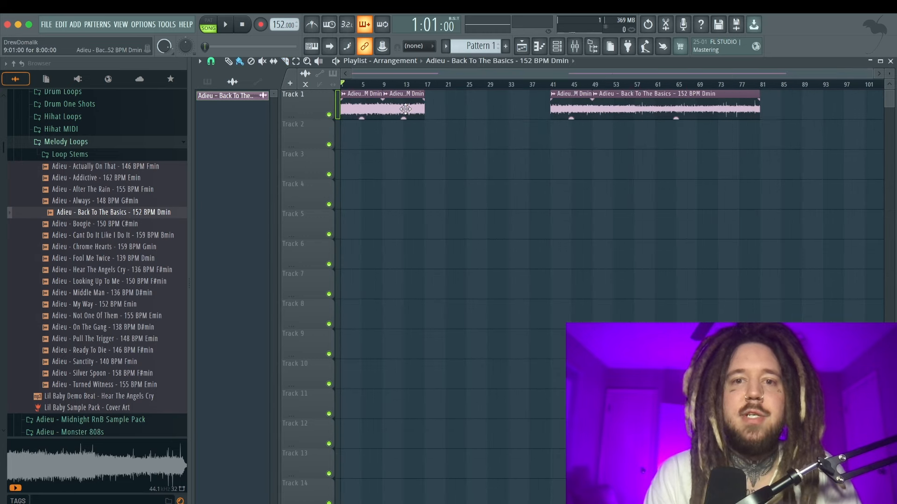
- Move the eight-bar melody section at bar 9 out to about bar 84 and start playback from bar 49
{"action": "left_click_drag", "start_coordinate": [404, 112], "coordinate": [799, 131]}
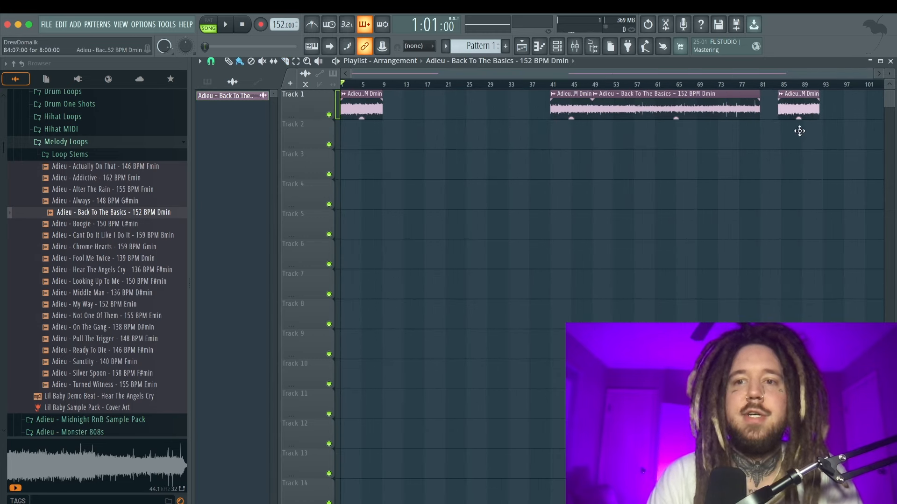
{"action": "left_click", "coordinate": [596, 85]}
{"action": "key", "text": "space"}
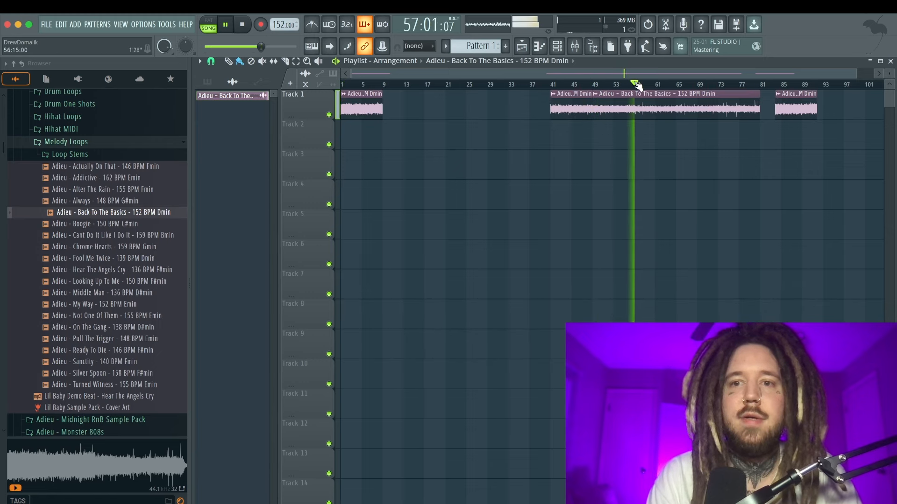
- Slice the melody at bar 57 and delete the sections between bars 41 and 57
{"action": "scroll", "coordinate": [645, 118], "scroll_direction": "up", "scroll_amount": 4}
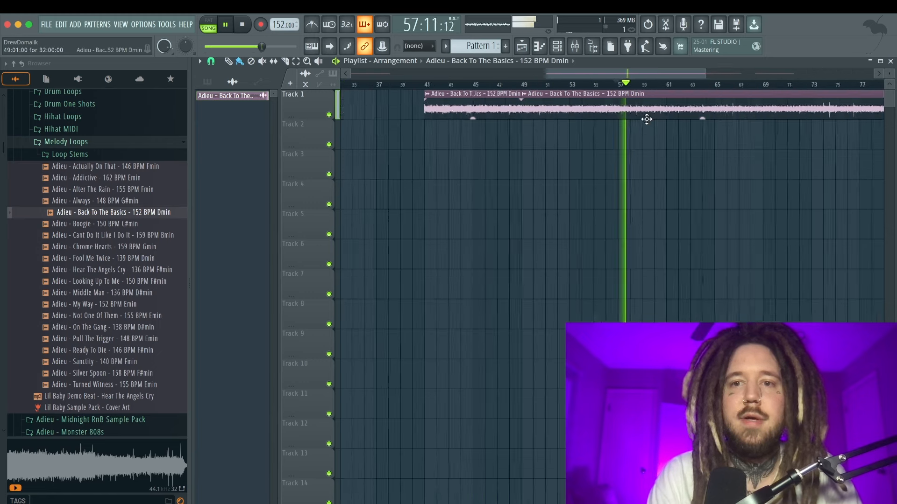
{"action": "left_click", "coordinate": [596, 86]}
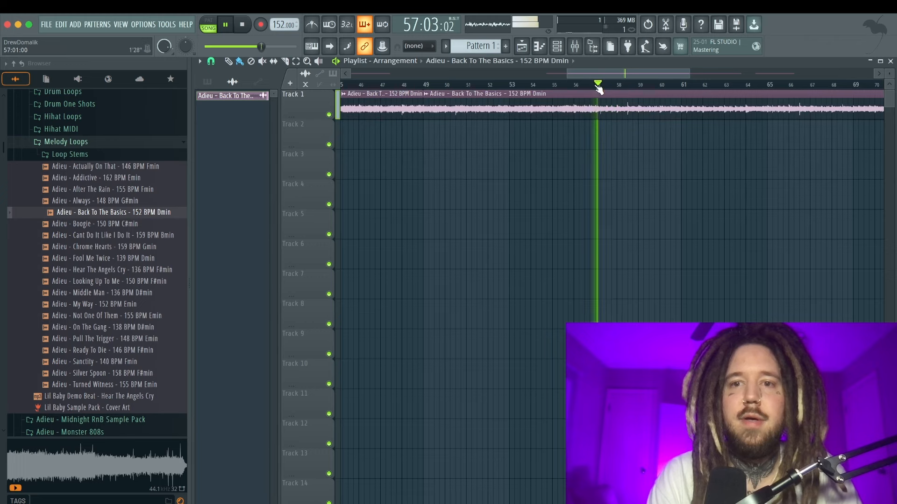
{"action": "left_click", "coordinate": [600, 114]}
{"action": "scroll", "coordinate": [599, 114], "scroll_direction": "down", "scroll_amount": 4}
{"action": "key", "text": "space"}
{"action": "key", "text": "b"}
{"action": "right_click", "coordinate": [551, 109]}
{"action": "scroll", "coordinate": [498, 105], "scroll_direction": "down", "scroll_amount": 3}
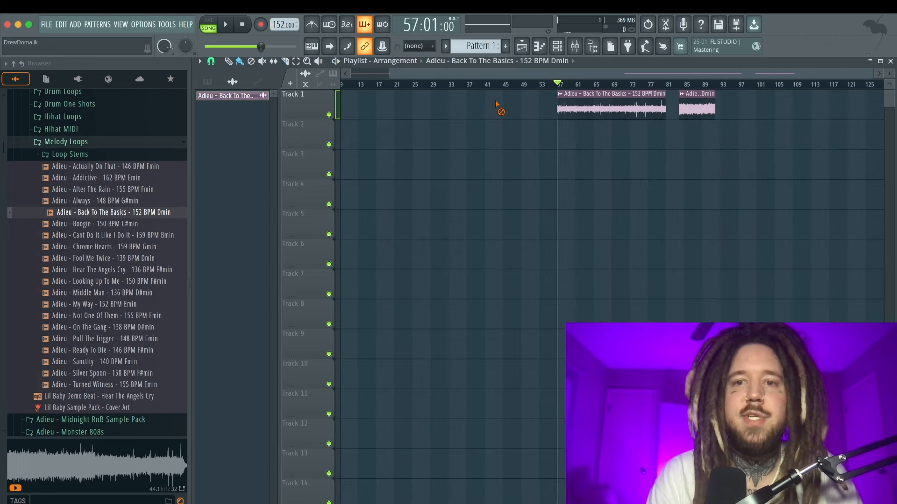
- Move the melody section from bar 57 to bar 9 and shorten it to 16 bars
{"action": "left_click_drag", "start_coordinate": [620, 107], "coordinate": [403, 107]}
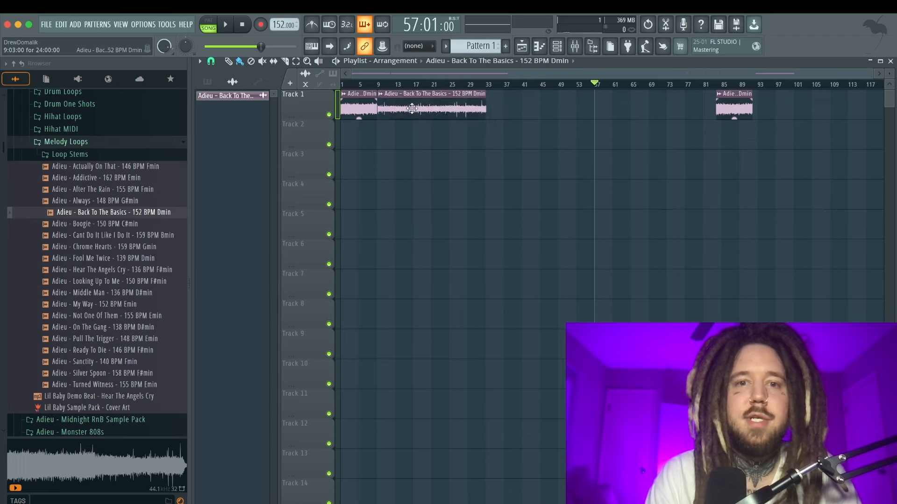
{"action": "scroll", "coordinate": [481, 104], "scroll_direction": "up", "scroll_amount": 3}
{"action": "key", "text": "space"}
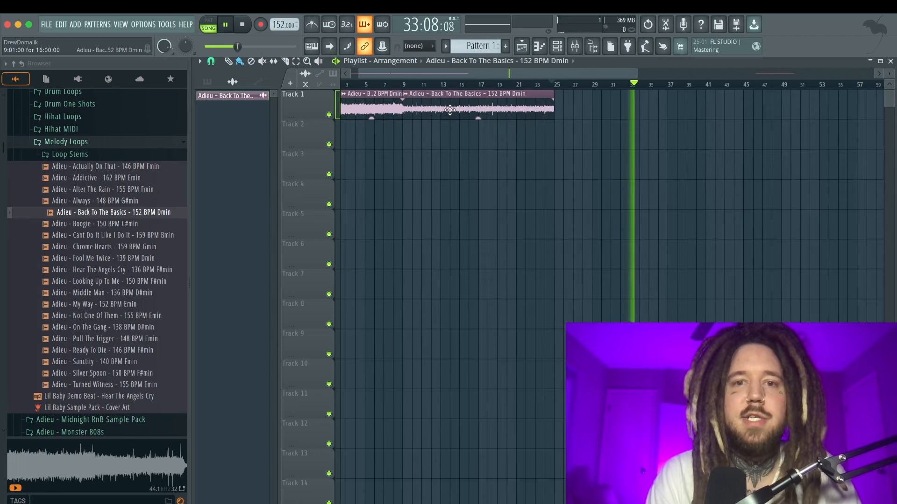
{"action": "key", "text": "space"}
- Place eight-bar melody sections at bars 25 and 33, and a section at bar 41 extended to 16 bars
{"action": "left_click_drag", "start_coordinate": [438, 111], "coordinate": [555, 120], "text": "shift"}
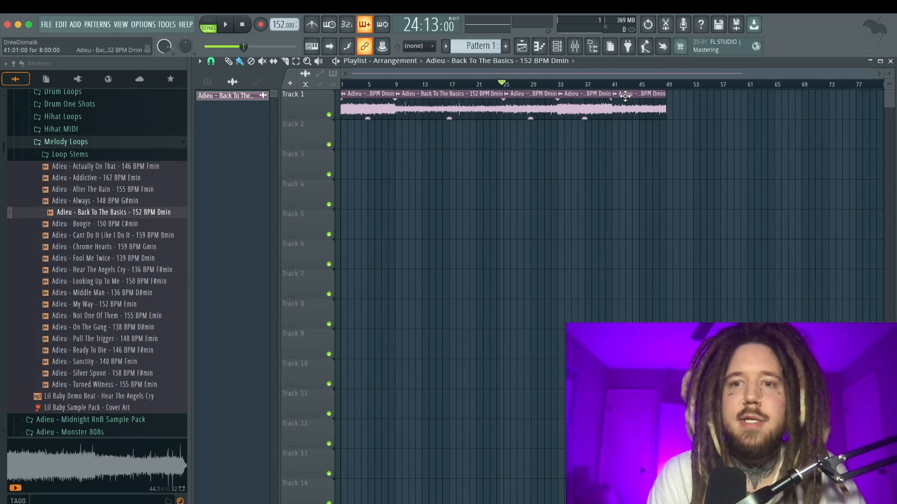
{"action": "left_click_drag", "start_coordinate": [662, 94], "coordinate": [716, 98]}
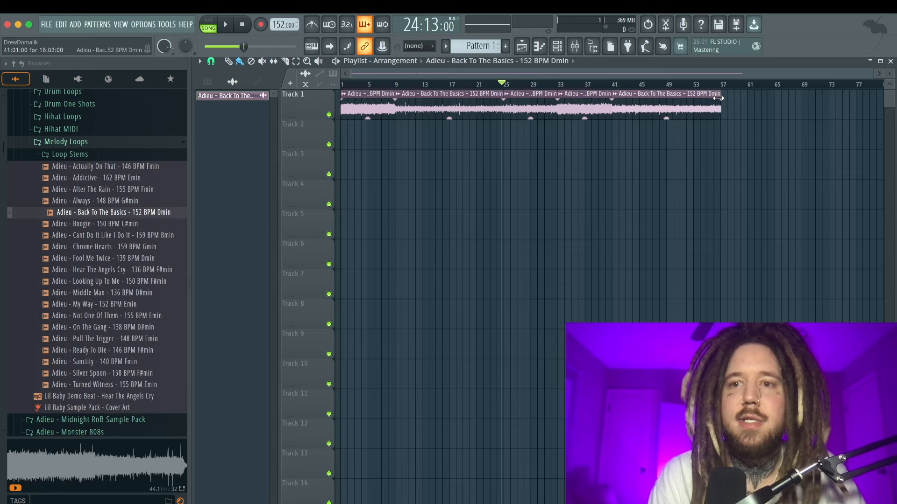
- Select the melody sections from bar 9 to bar 57 and duplicate them twice to extend the arrangement to bar 153
{"action": "scroll", "coordinate": [546, 136], "scroll_direction": "down", "scroll_amount": 3}
{"action": "left_click_drag", "start_coordinate": [597, 123], "coordinate": [399, 103]}
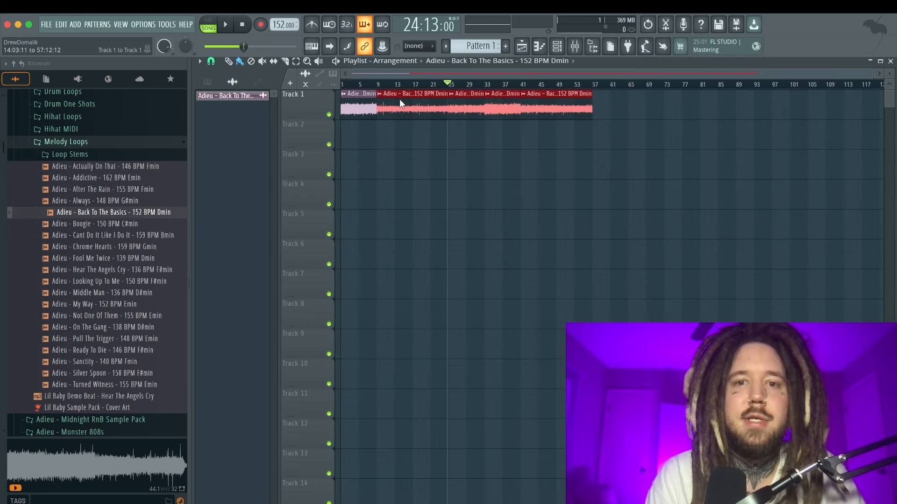
{"action": "key", "text": "ctrl+b"}
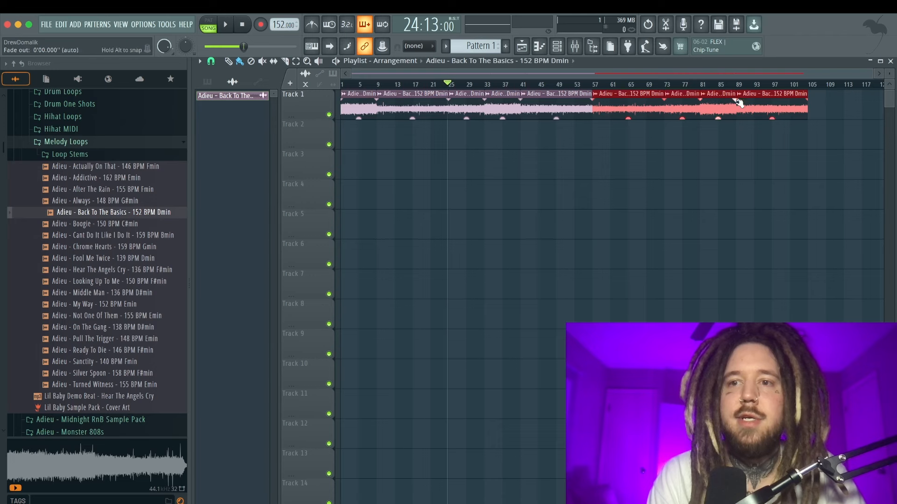
{"action": "scroll", "coordinate": [801, 104], "scroll_direction": "right", "scroll_amount": 3}
{"action": "key", "text": "ctrl+b"}
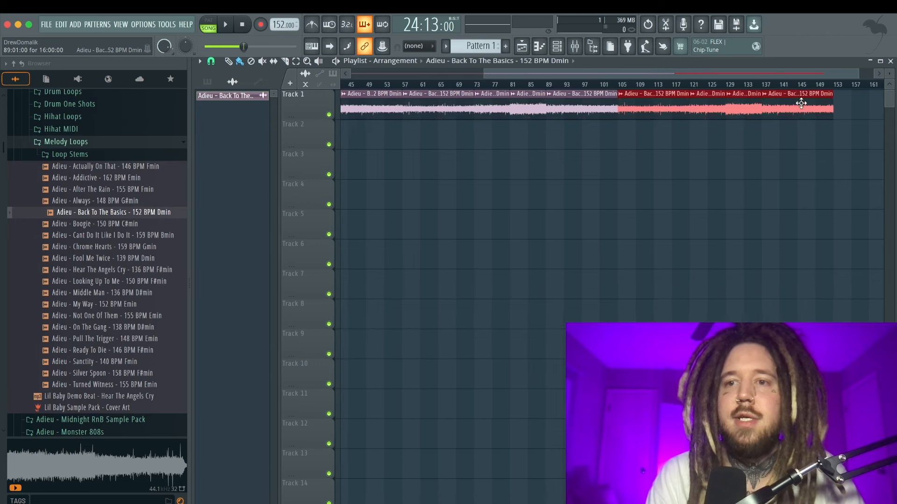
{"action": "scroll", "coordinate": [653, 96], "scroll_direction": "right", "scroll_amount": 8}
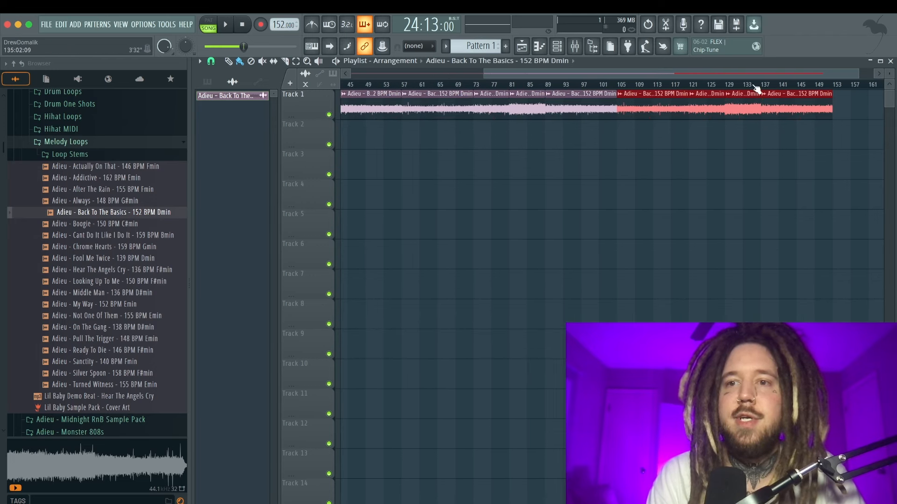
{"action": "left_click", "coordinate": [697, 139], "text": "ctrl"}
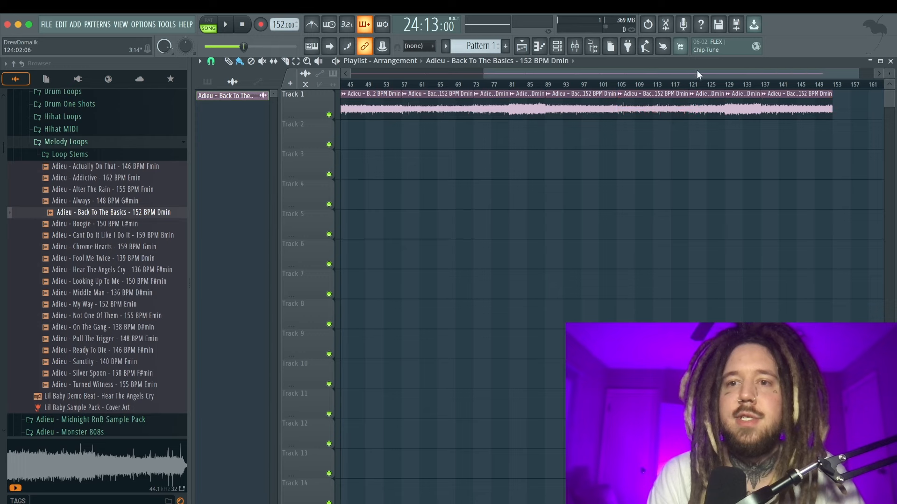
- Copy the last 16-bar melody section to bar 153, slice it at bar 161 and delete the second half
{"action": "left_click_drag", "start_coordinate": [676, 103], "coordinate": [840, 104]}
{"action": "scroll", "coordinate": [817, 107], "scroll_direction": "up", "scroll_amount": 5}
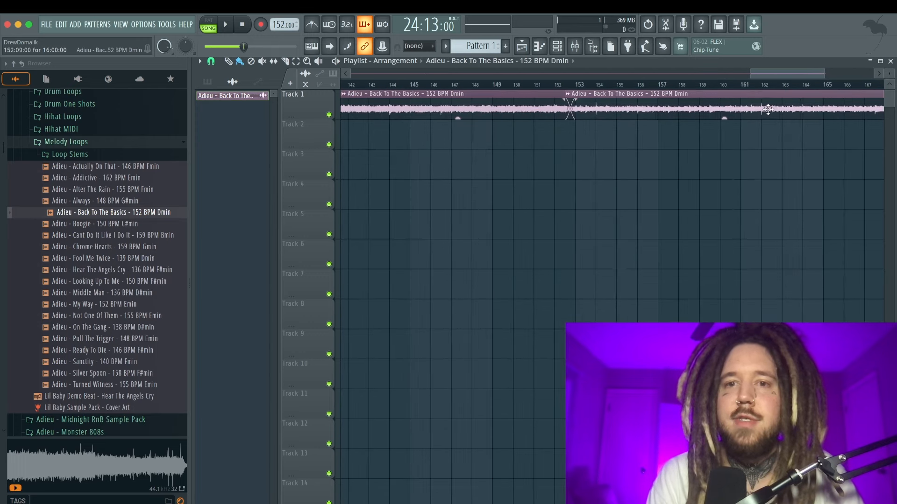
{"action": "scroll", "coordinate": [777, 110], "scroll_direction": "down", "scroll_amount": 3}
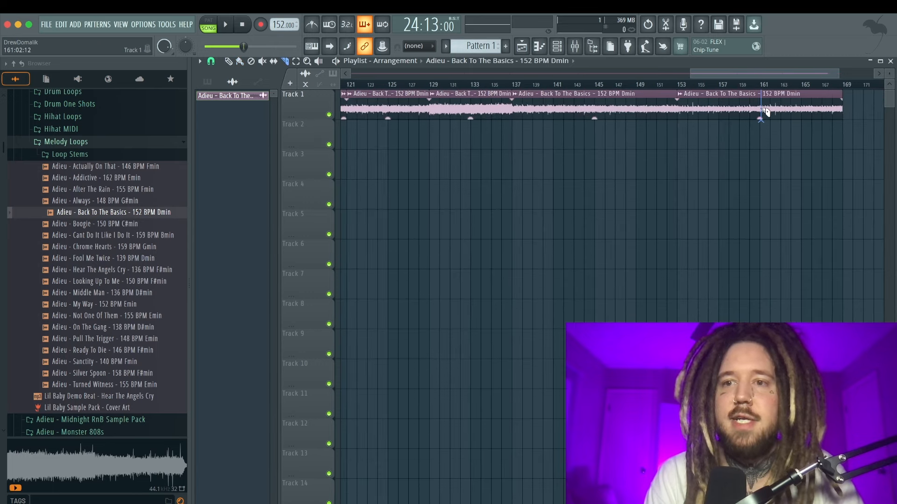
{"action": "left_click", "coordinate": [762, 109]}
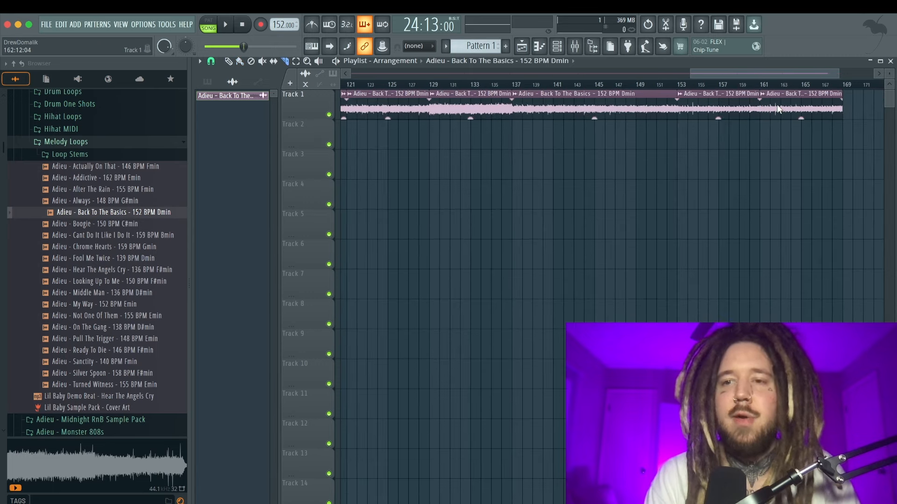
{"action": "key", "text": "b"}
{"action": "right_click", "coordinate": [777, 104]}
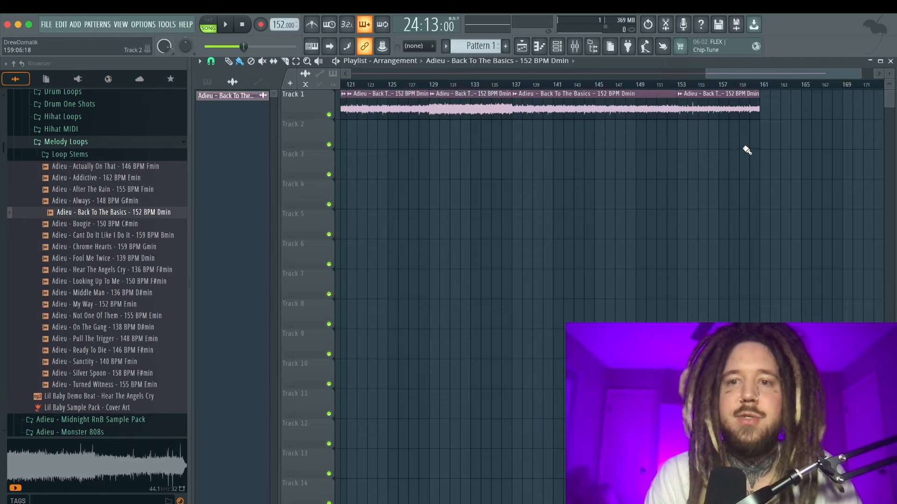
- Collapse the Melody Loops folder and select the sample named 808 in the 808s folder under FAVORITE ONE SHOTS
{"action": "left_click_drag", "start_coordinate": [706, 74], "coordinate": [342, 85]}
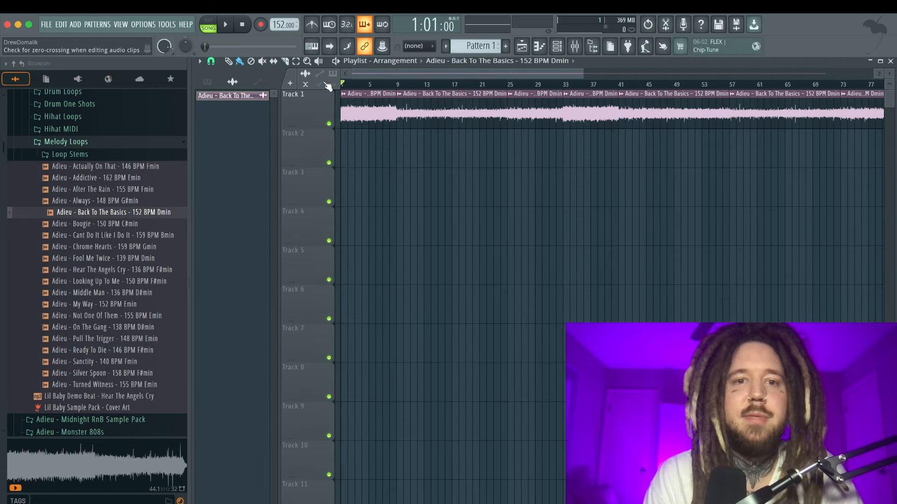
{"action": "left_click", "coordinate": [99, 148]}
{"action": "left_click", "coordinate": [105, 155]}
{"action": "scroll", "coordinate": [106, 164], "scroll_direction": "up", "scroll_amount": 2}
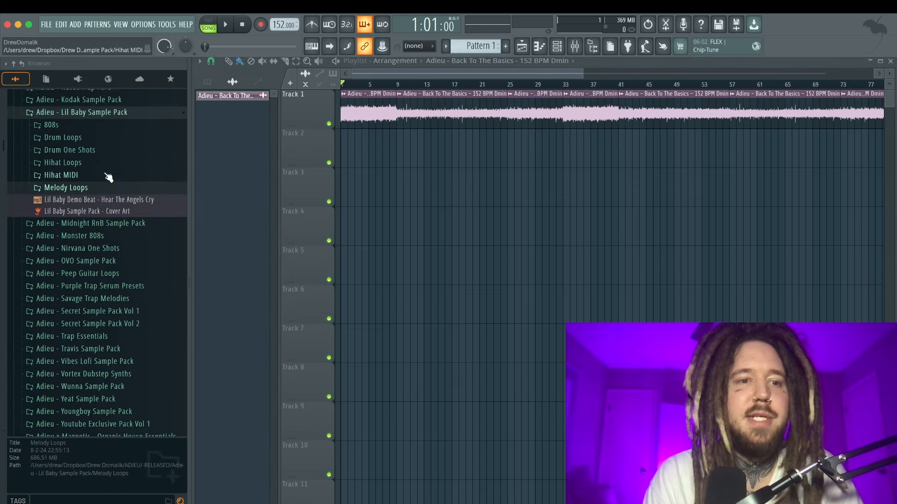
{"action": "scroll", "coordinate": [108, 176], "scroll_direction": "down", "scroll_amount": 1}
{"action": "scroll", "coordinate": [108, 178], "scroll_direction": "down", "scroll_amount": 2}
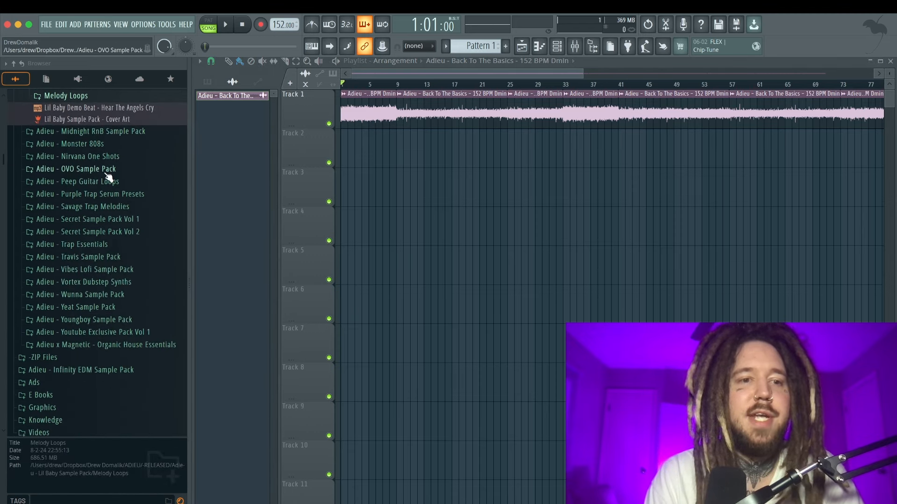
{"action": "scroll", "coordinate": [109, 177], "scroll_direction": "down", "scroll_amount": 9}
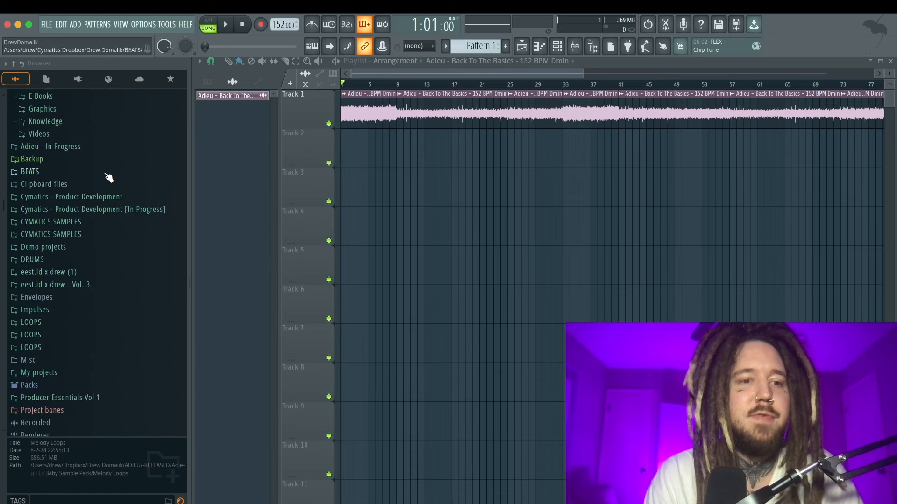
{"action": "scroll", "coordinate": [62, 310], "scroll_direction": "down", "scroll_amount": 7}
{"action": "left_click", "coordinate": [62, 312]}
{"action": "scroll", "coordinate": [62, 314], "scroll_direction": "down", "scroll_amount": 5}
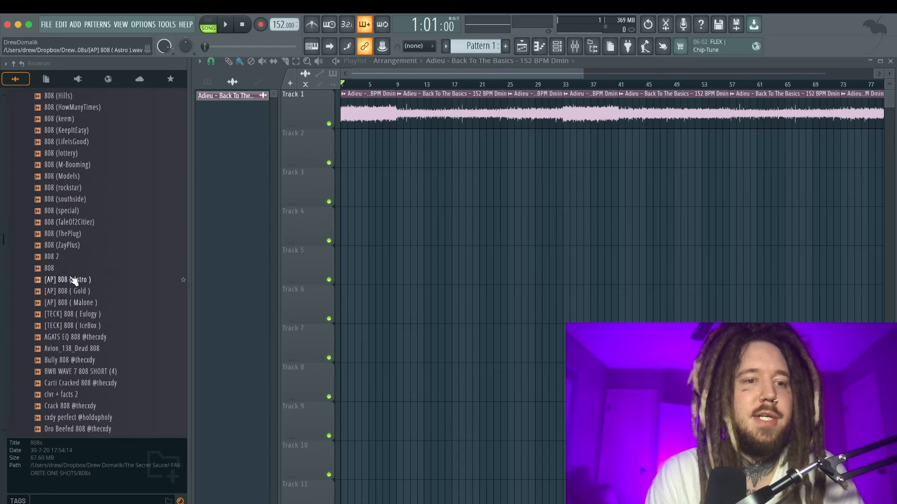
{"action": "left_click", "coordinate": [72, 269]}
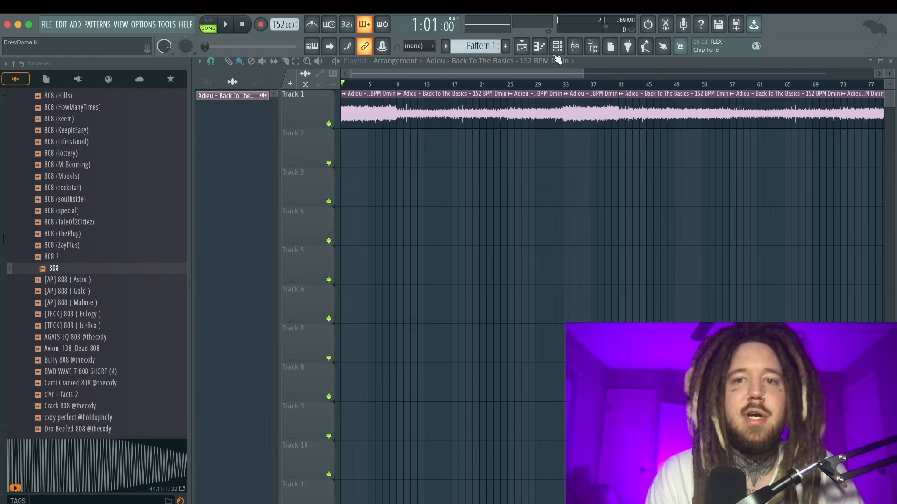
- Add the 808 sample as a new channel, place a new eight-bar Pattern 2 at bar 1 of track 2, and open its piano roll
{"action": "left_click", "coordinate": [557, 46]}
{"action": "left_click_drag", "start_coordinate": [58, 269], "coordinate": [323, 234]}
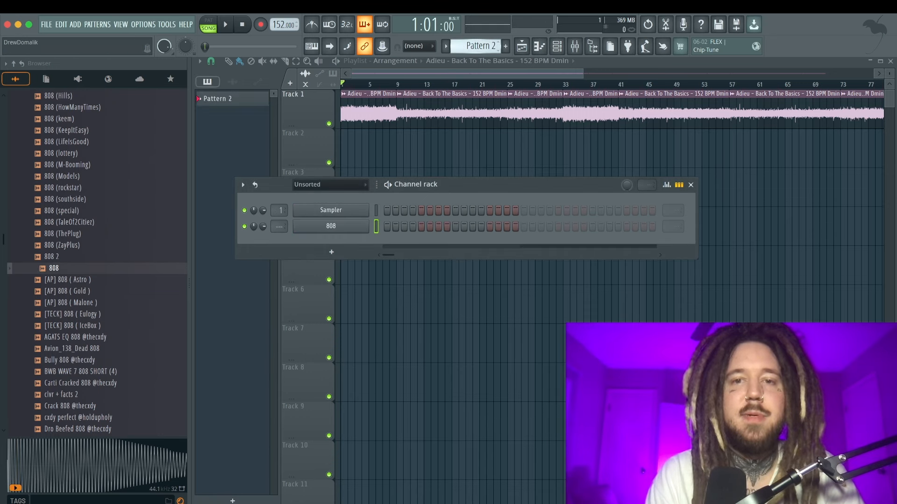
{"action": "key", "text": "F4"}
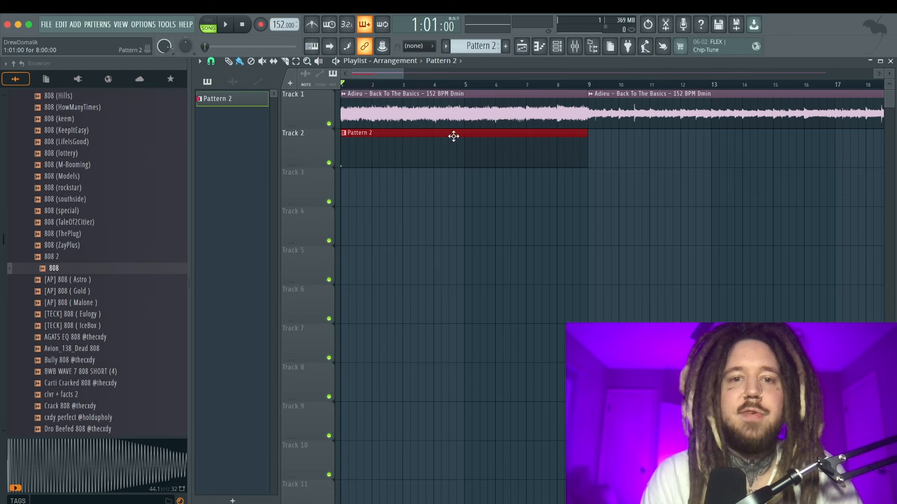
{"action": "double_click", "coordinate": [440, 142]}
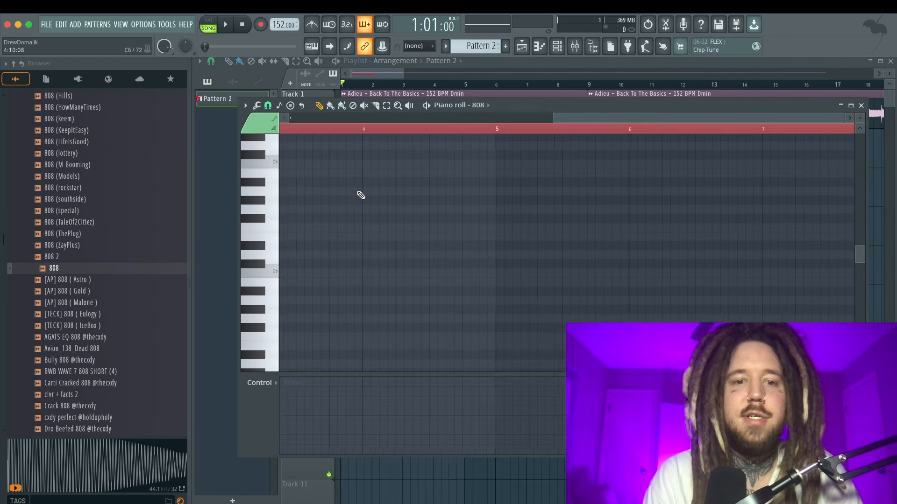
- Place three D7 notes for the 808: at the start of bar 1, late in bar 1, and halfway through bar 2
{"action": "scroll", "coordinate": [330, 234], "scroll_direction": "down", "scroll_amount": 1}
{"action": "left_click_drag", "start_coordinate": [281, 272], "coordinate": [281, 272]}
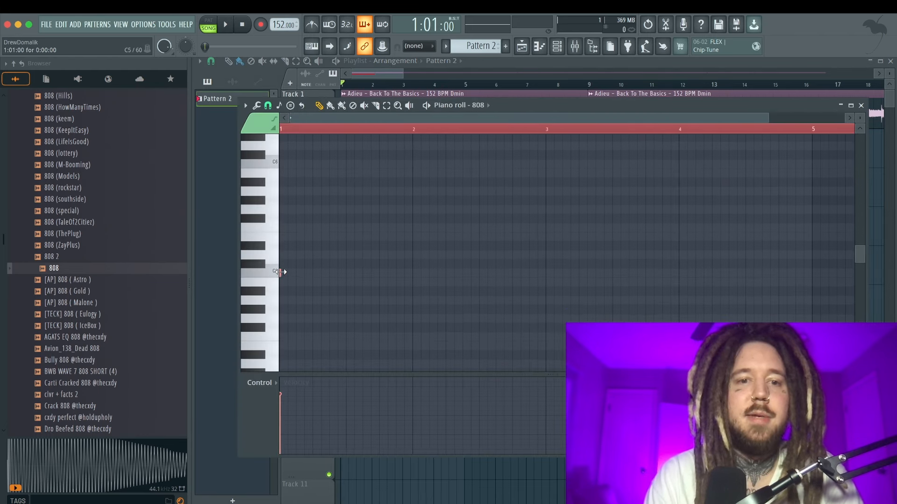
{"action": "left_click_drag", "start_coordinate": [251, 156], "coordinate": [248, 161]}
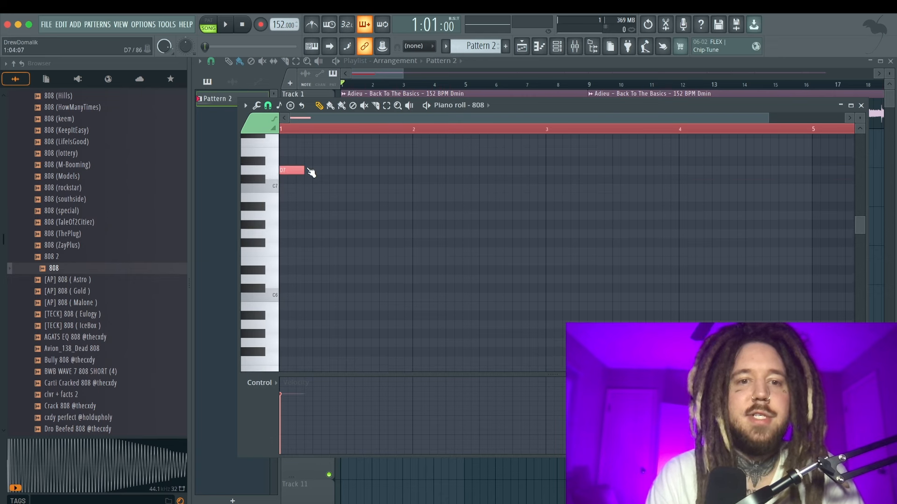
{"action": "left_click_drag", "start_coordinate": [311, 173], "coordinate": [318, 173]}
{"action": "key", "text": "space"}
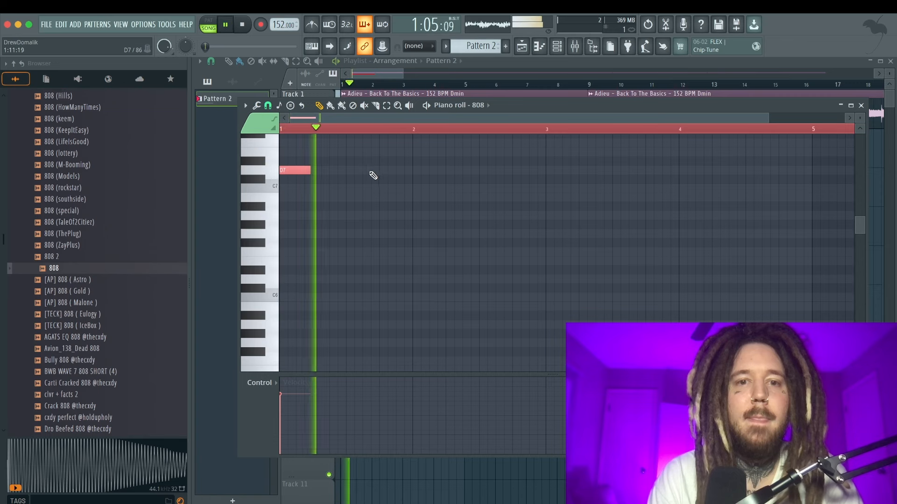
{"action": "left_click", "coordinate": [378, 171]}
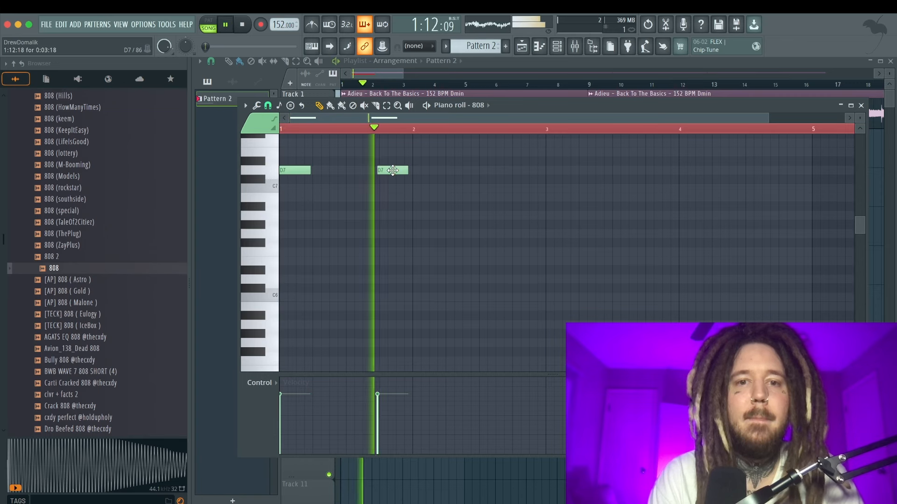
{"action": "scroll", "coordinate": [416, 171], "scroll_direction": "down", "scroll_amount": 2}
{"action": "left_click", "coordinate": [434, 171]}
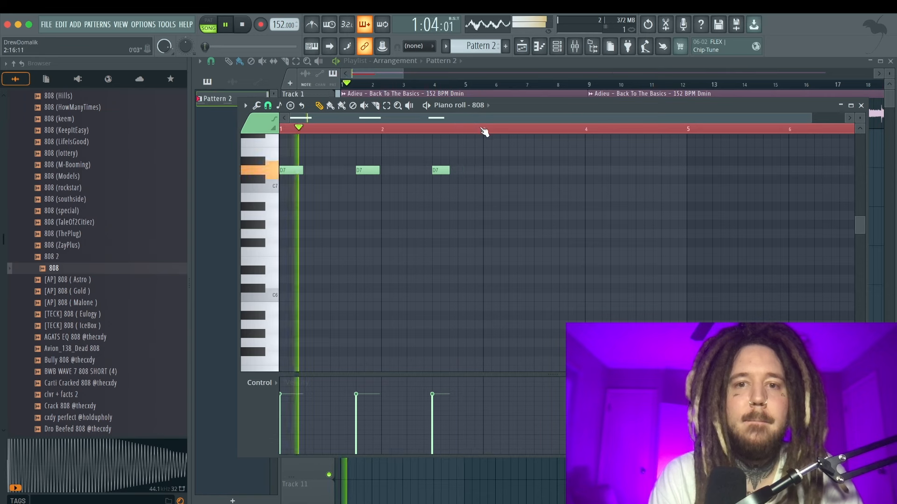
- Duplicate the first two bars of 808 notes into bars 3 and 4, and add a higher note at bar 7
{"action": "left_click_drag", "start_coordinate": [484, 131], "coordinate": [280, 129]}
{"action": "key", "text": "ctrl+b"}
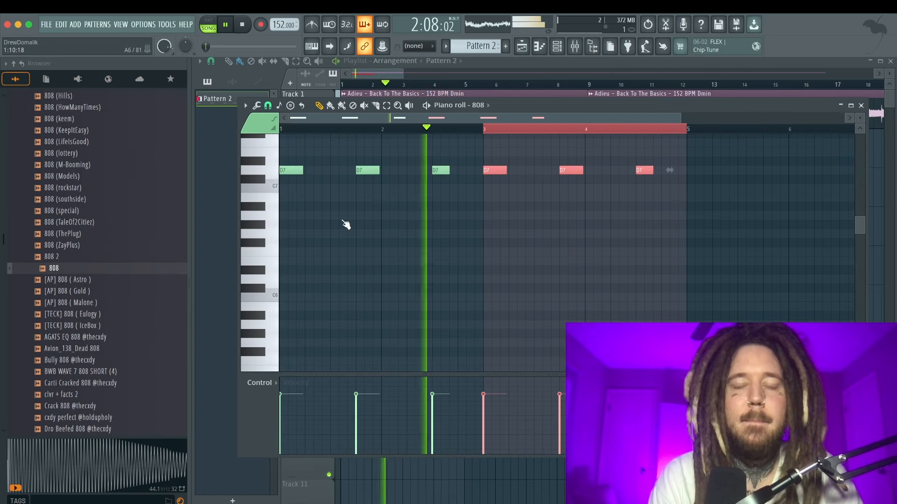
{"action": "scroll", "coordinate": [345, 225], "scroll_direction": "up", "scroll_amount": 1}
{"action": "scroll", "coordinate": [345, 225], "scroll_direction": "right", "scroll_amount": 5}
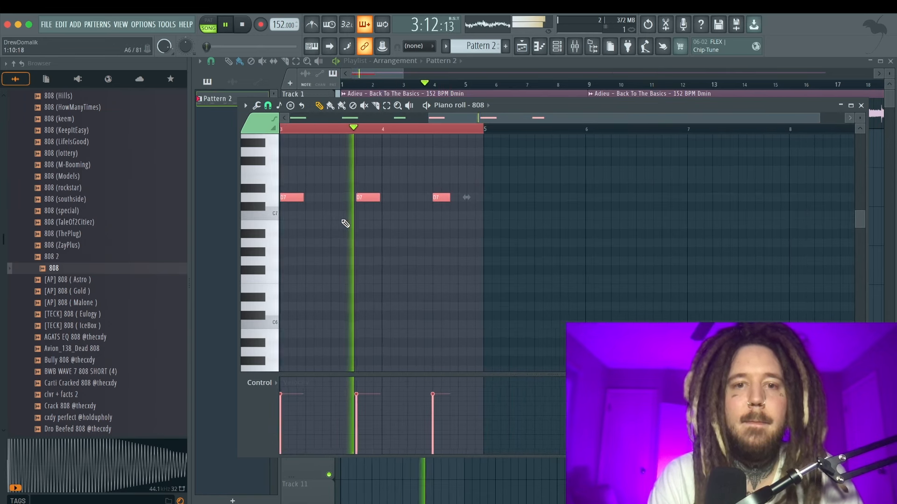
{"action": "scroll", "coordinate": [344, 223], "scroll_direction": "right", "scroll_amount": 1}
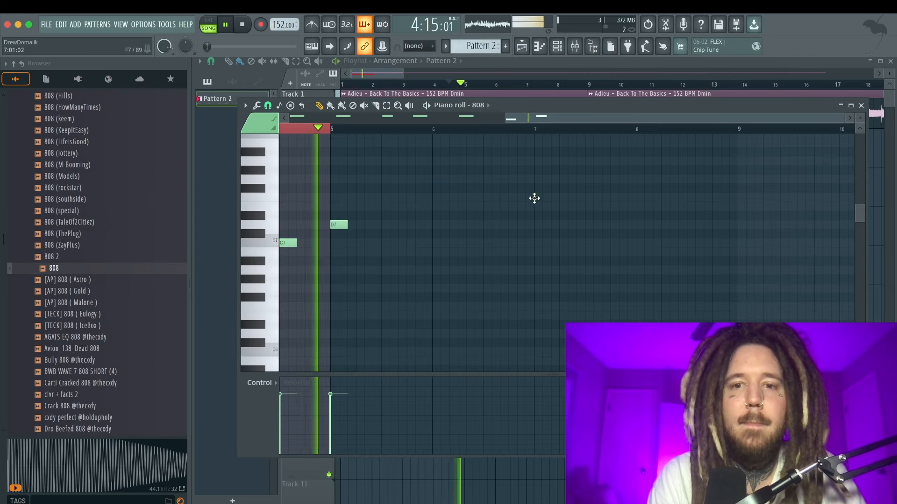
{"action": "left_click", "coordinate": [538, 198]}
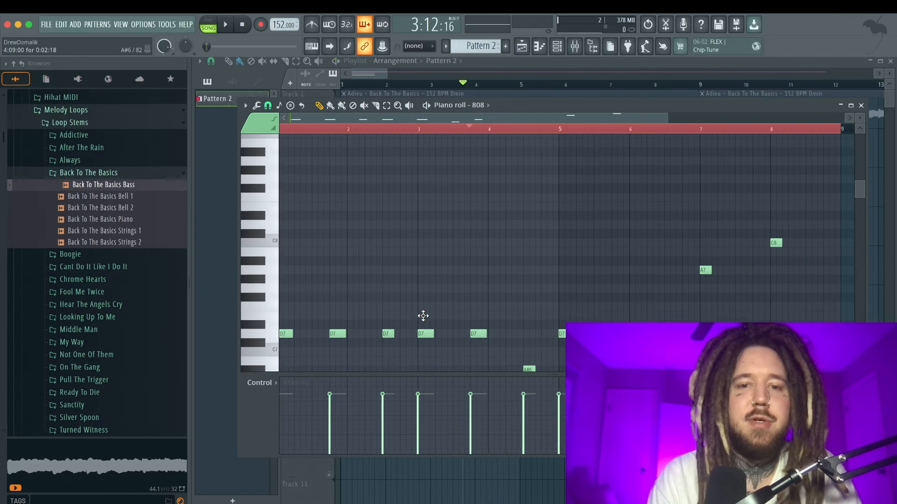
- Raise the 808 note at the start of bar 7 to A#7
{"action": "scroll", "coordinate": [440, 328], "scroll_direction": "down", "scroll_amount": 3}
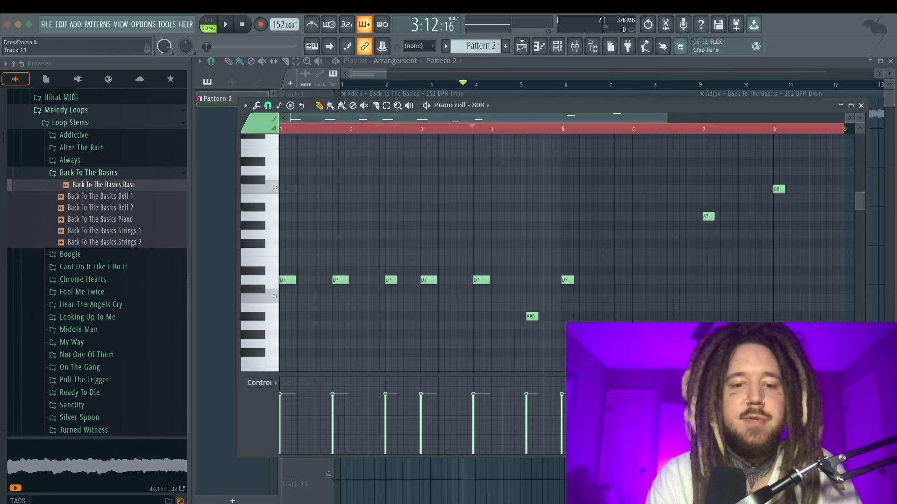
{"action": "key", "text": "space"}
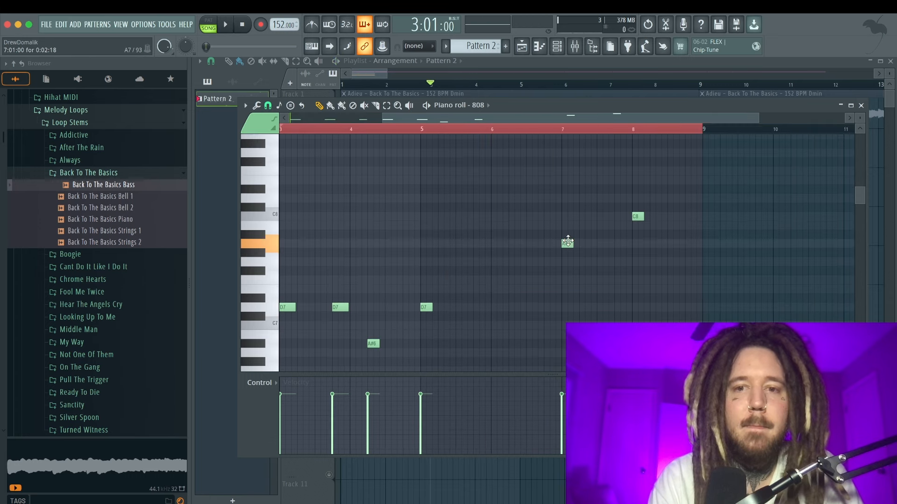
{"action": "left_click_drag", "start_coordinate": [567, 244], "coordinate": [567, 234]}
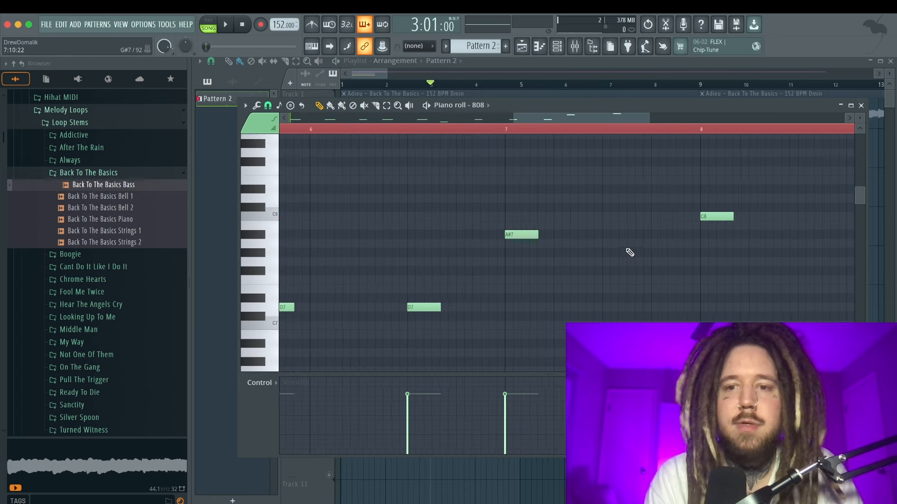
- Select all notes of the 808 pattern and transpose them down two octaves
{"action": "scroll", "coordinate": [628, 252], "scroll_direction": "down", "scroll_amount": 4}
{"action": "scroll", "coordinate": [628, 257], "scroll_direction": "down", "scroll_amount": 3}
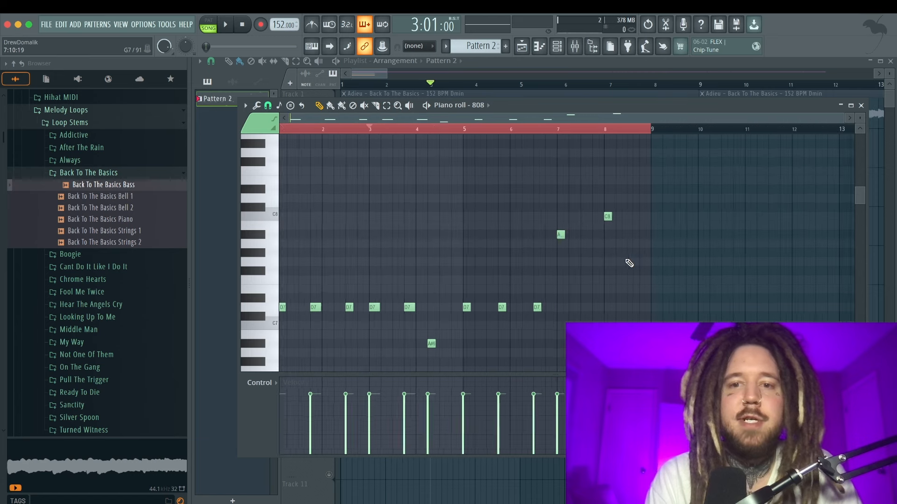
{"action": "key", "text": "ctrl+a"}
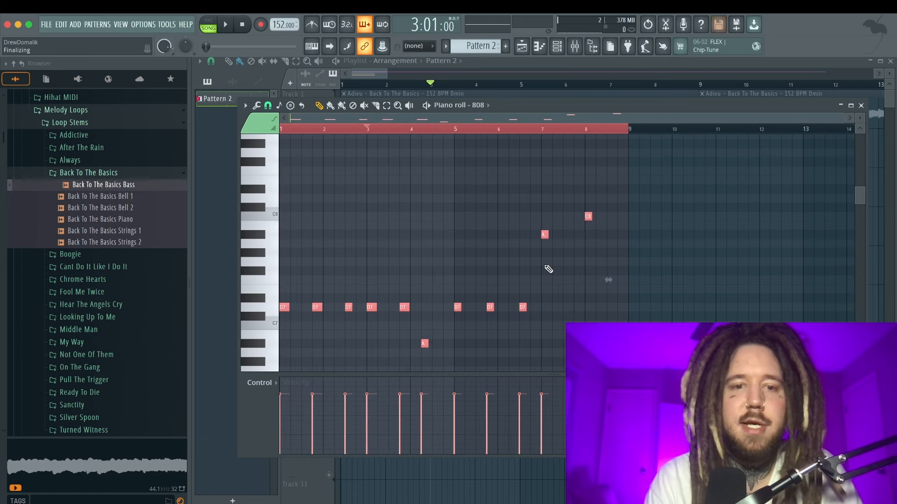
{"action": "key", "text": "ctrl+Down"}
{"action": "key", "text": "ctrl+Down"}
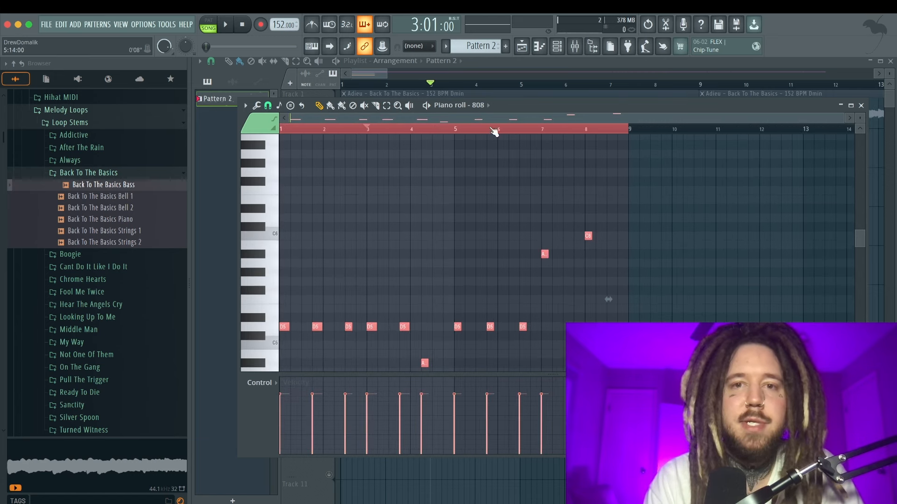
- Select the 808 channel in the channel rack and return to Pattern 2 in the playlist arrangement
{"action": "left_click", "coordinate": [557, 46]}
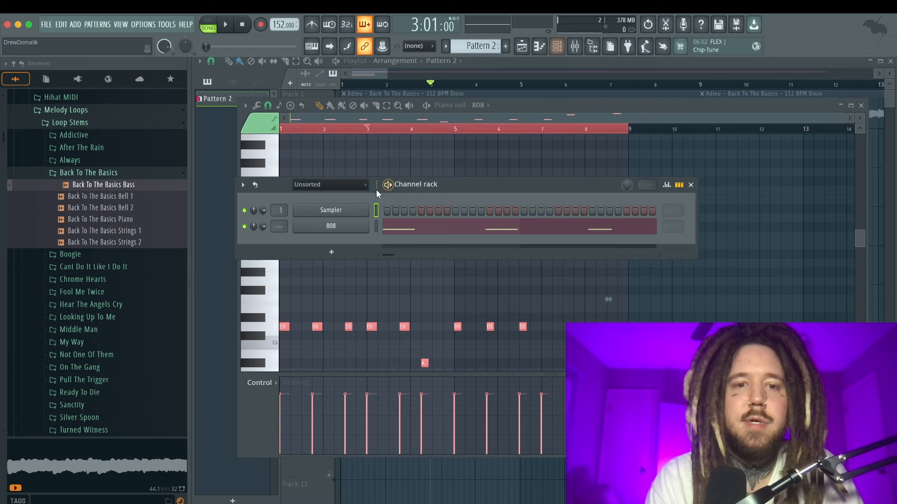
{"action": "right_click", "coordinate": [355, 226]}
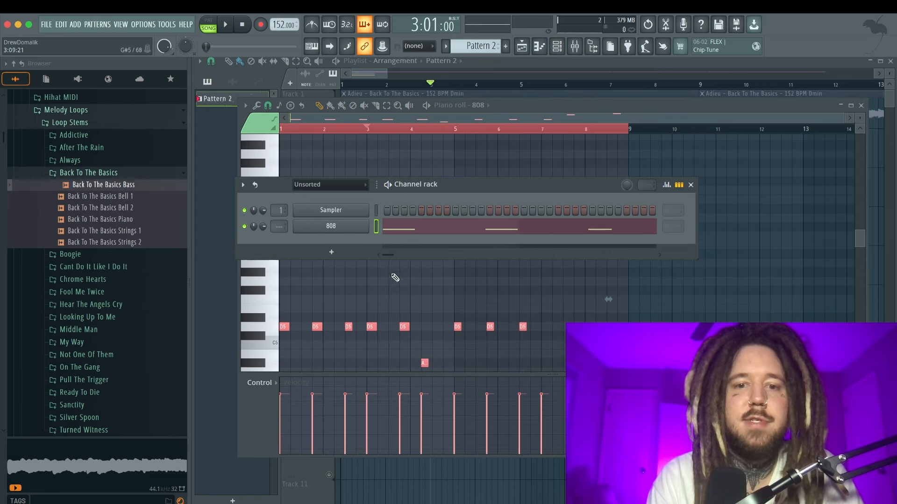
{"action": "left_click", "coordinate": [398, 294]}
{"action": "left_click", "coordinate": [523, 62]}
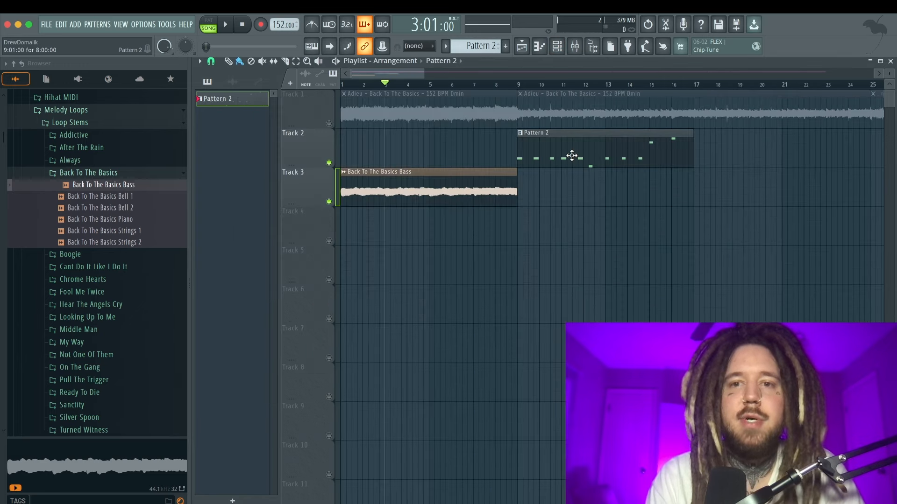
{"action": "scroll", "coordinate": [572, 156], "scroll_direction": "right", "scroll_amount": 3}
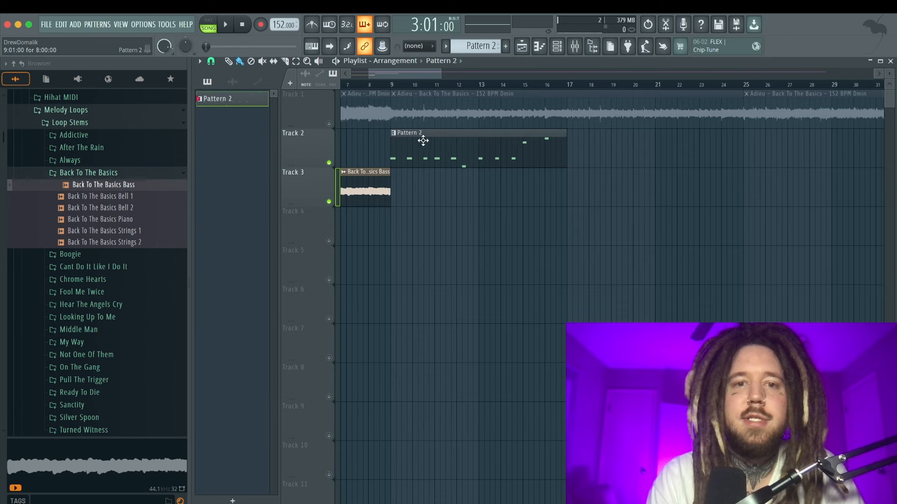
- Solo track 2, unmute the melody on track 1, and select bars 9 to 17 for looped playback
{"action": "right_click", "coordinate": [329, 162]}
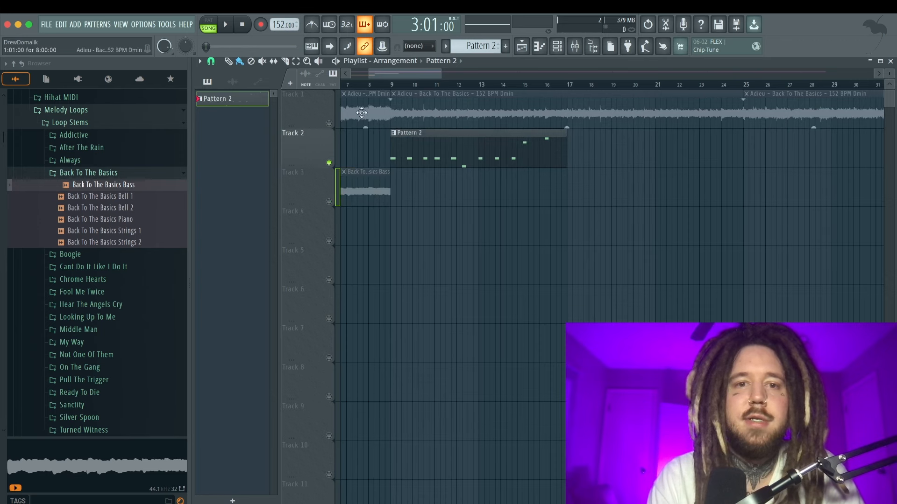
{"action": "left_click", "coordinate": [329, 124]}
{"action": "left_click_drag", "start_coordinate": [391, 88], "coordinate": [513, 96]}
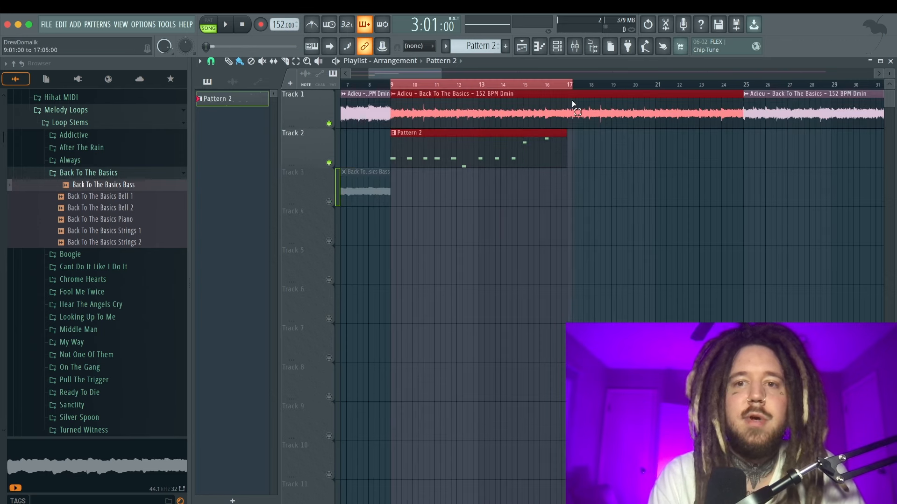
- Play the loop with Pattern 2's piano roll open and move the A#4 note in bar 4 to the middle of the bar
{"action": "double_click", "coordinate": [459, 150]}
{"action": "key", "text": "space"}
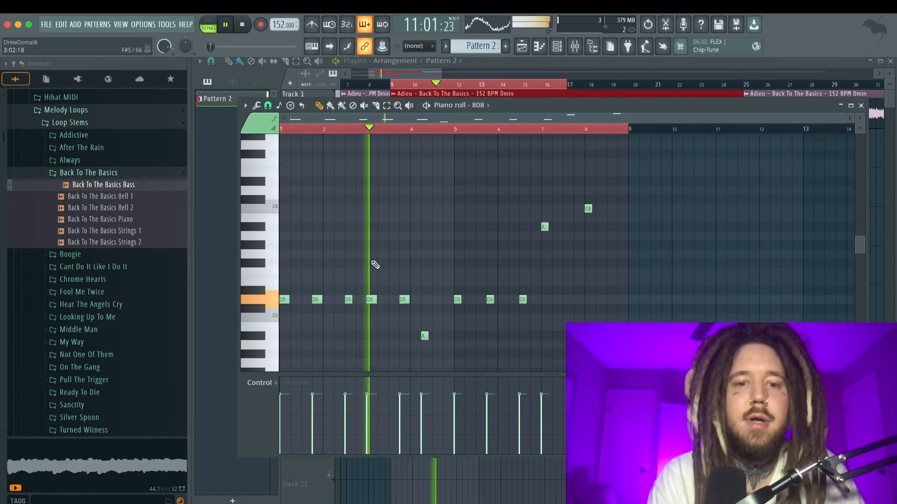
{"action": "scroll", "coordinate": [375, 265], "scroll_direction": "up", "scroll_amount": 2}
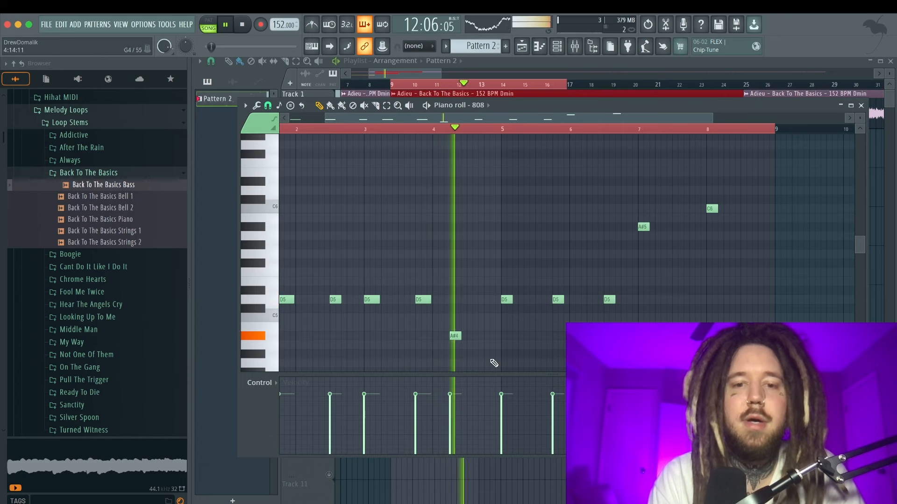
{"action": "key", "text": "space"}
{"action": "key", "text": "space"}
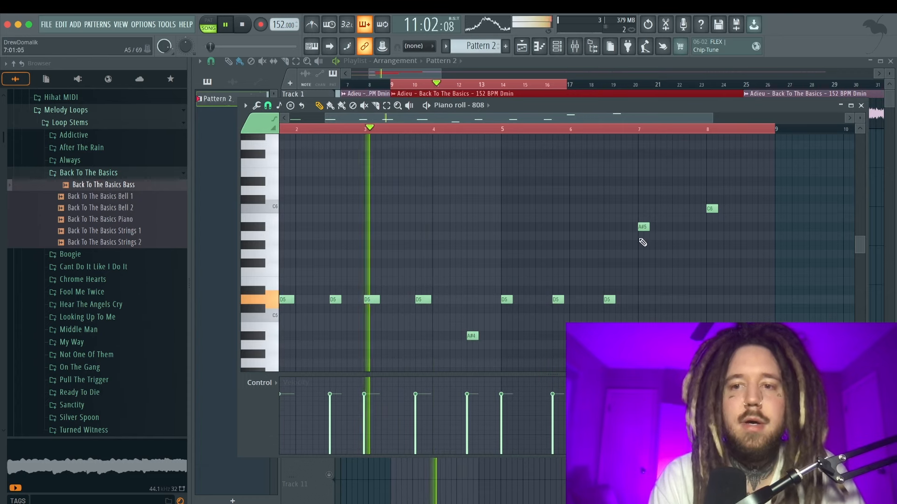
- Lower the 808 note at bar 8 by one octave to C5
{"action": "left_click", "coordinate": [707, 208]}
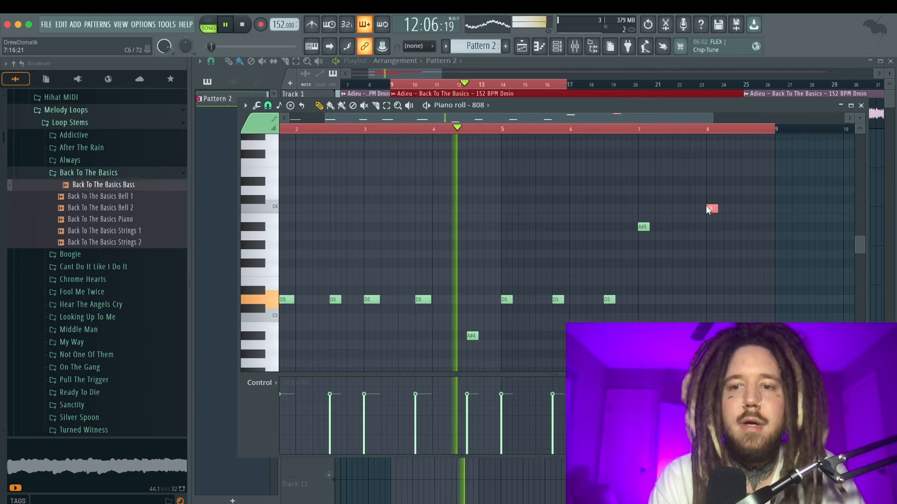
{"action": "key", "text": "ctrl+Down"}
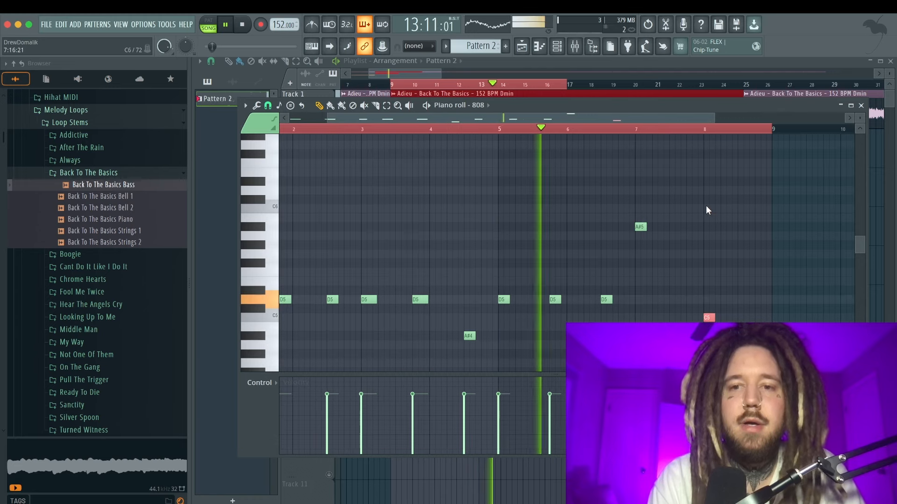
- Play the loop around bars 7 and 8 and try a second A#5 note in bar 7
{"action": "scroll", "coordinate": [707, 210], "scroll_direction": "up", "scroll_amount": 1}
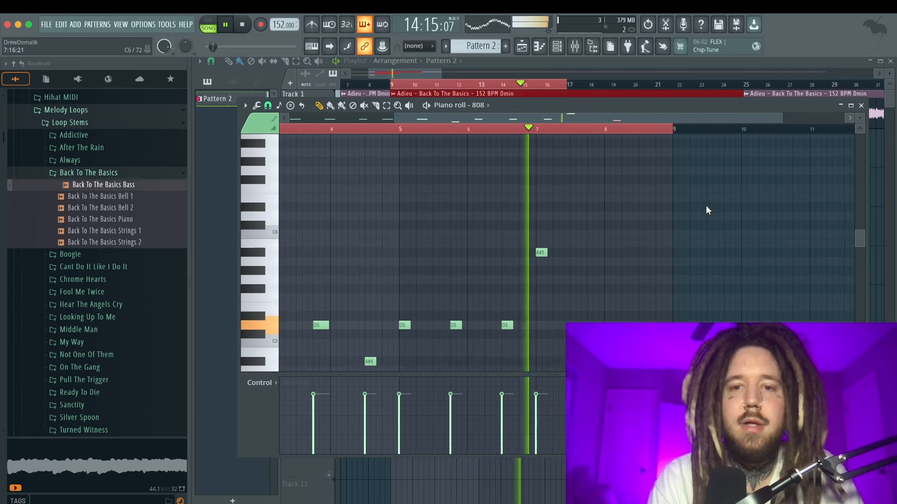
{"action": "scroll", "coordinate": [619, 200], "scroll_direction": "down", "scroll_amount": 1}
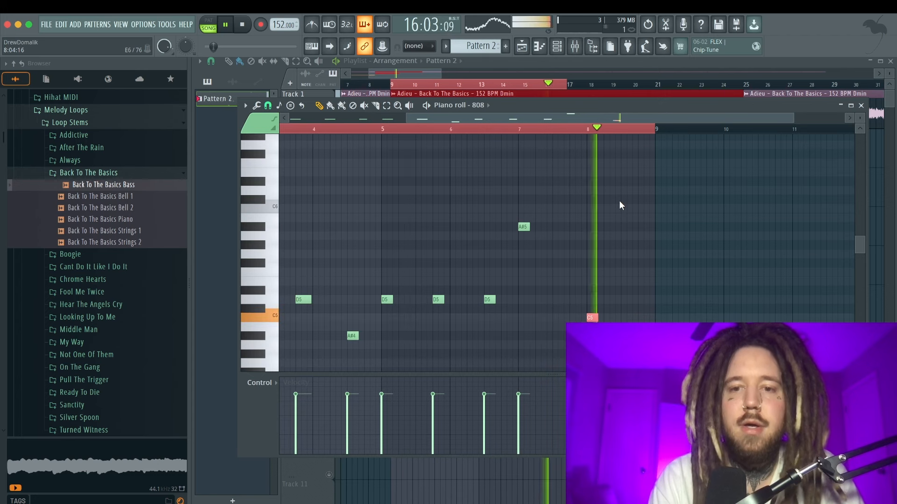
{"action": "key", "text": "space"}
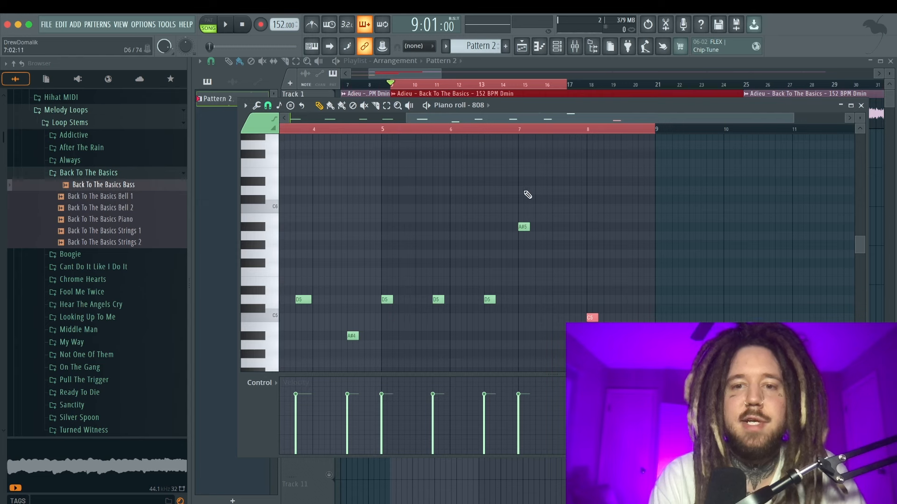
{"action": "left_click", "coordinate": [500, 135]}
{"action": "left_click", "coordinate": [547, 227]}
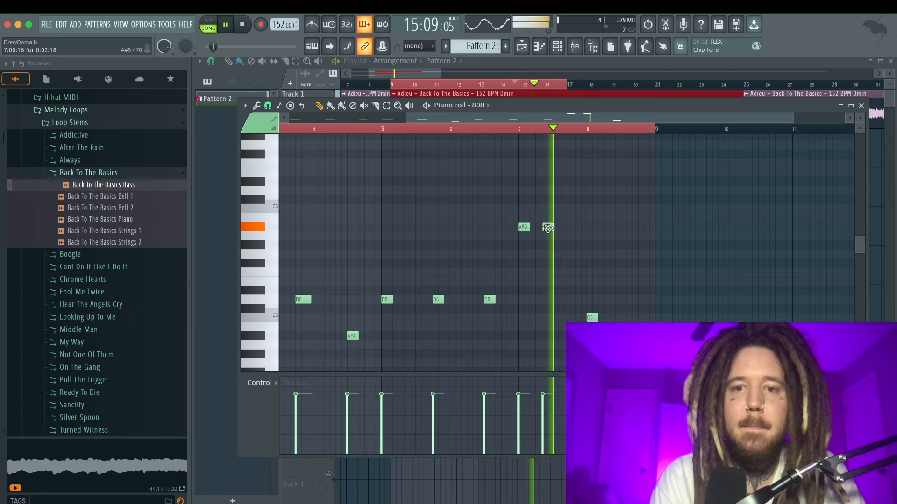
{"action": "scroll", "coordinate": [548, 227], "scroll_direction": "up", "scroll_amount": 2, "text": "ctrl"}
{"action": "key", "text": "space"}
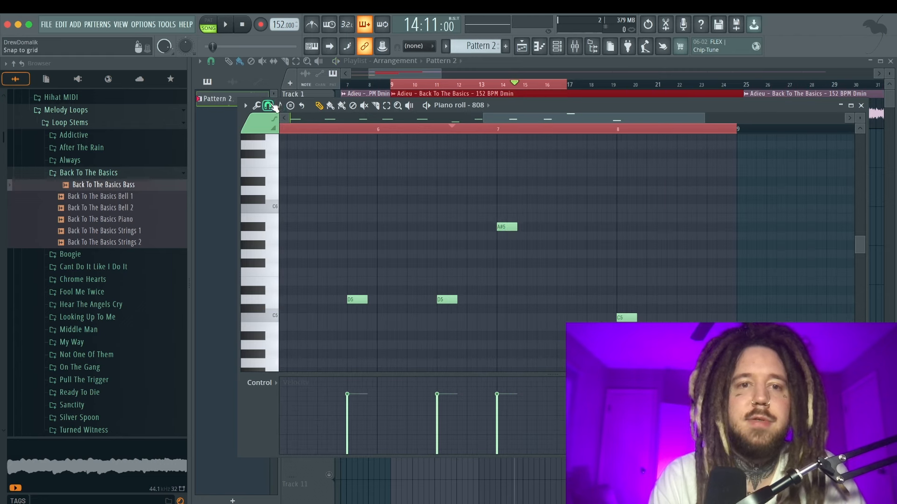
- Change the piano roll's snap setting and add two more evenly spaced A#5 notes in bar 7 of the 808 line
{"action": "left_click", "coordinate": [272, 106]}
{"action": "left_click", "coordinate": [284, 134]}
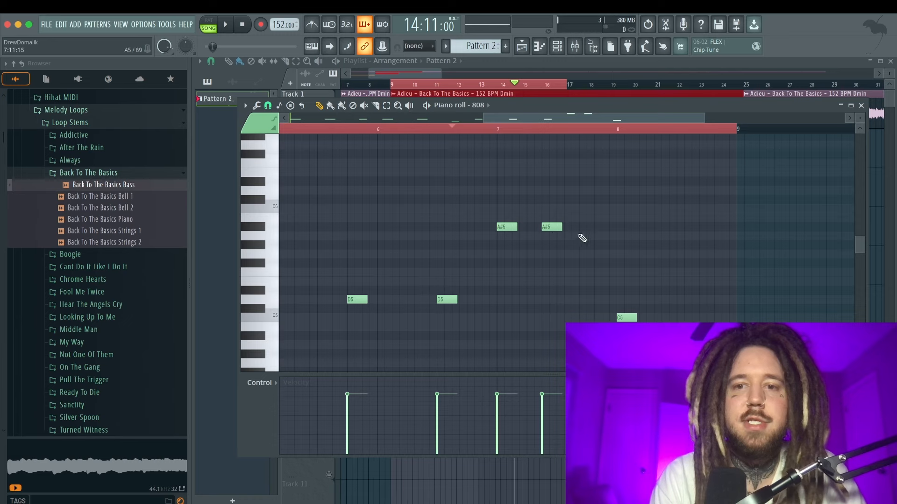
{"action": "left_click", "coordinate": [591, 227]}
{"action": "key", "text": "space"}
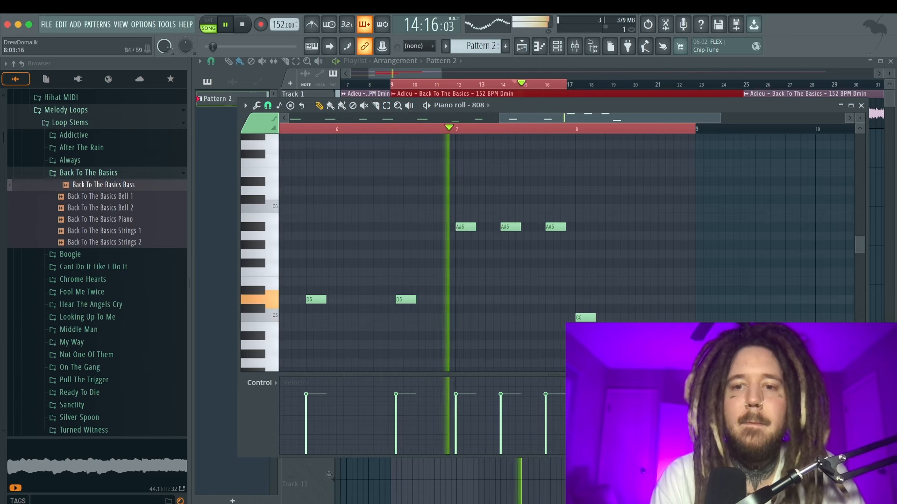
- Raise the 808 note at the start of bar 8 to C6 and add a C5 note midway through that bar
{"action": "left_click", "coordinate": [584, 319]}
{"action": "key", "text": "space"}
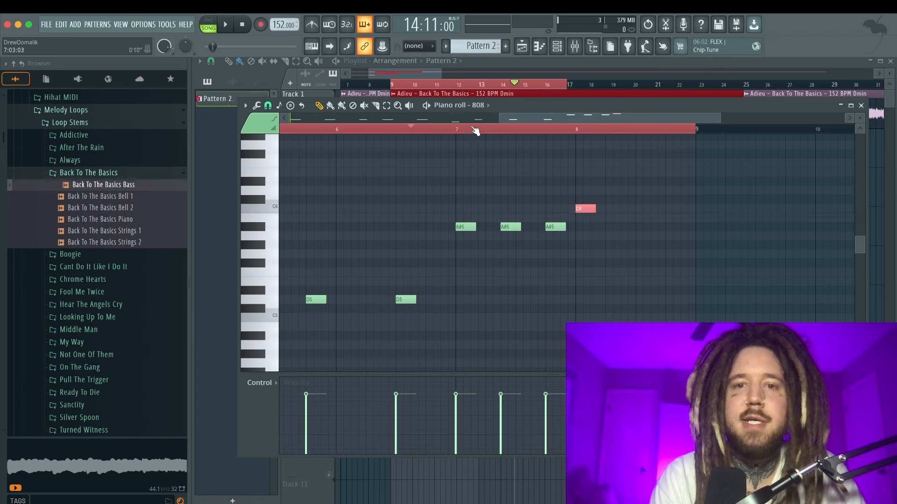
{"action": "left_click", "coordinate": [453, 128]}
{"action": "key", "text": "space"}
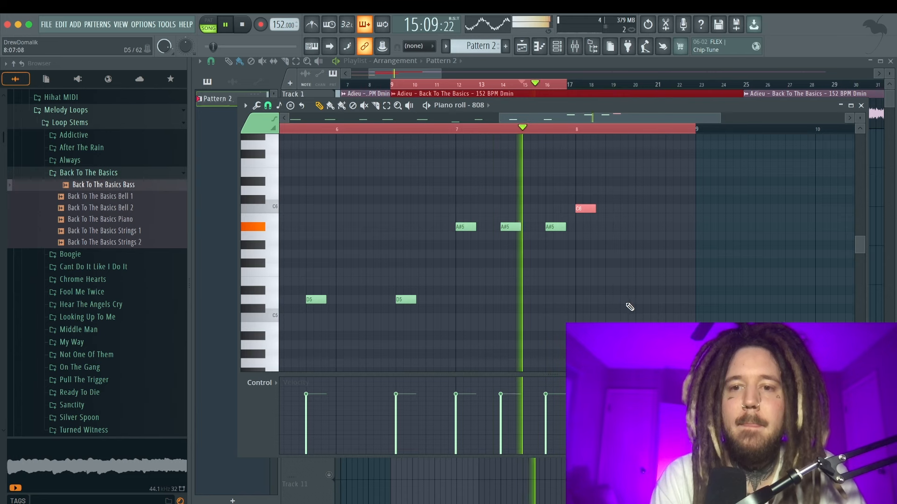
{"action": "left_click", "coordinate": [648, 317]}
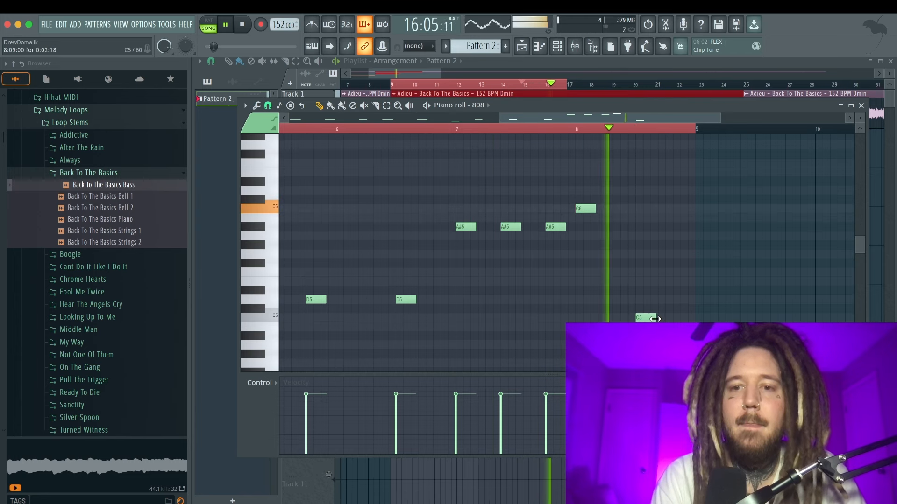
- Set snap to 1/3 step and turn the bar 8 C5 note into four consecutive notes, extending the last to the bar's end
{"action": "key", "text": "space"}
{"action": "left_click", "coordinate": [268, 106]}
{"action": "left_click", "coordinate": [287, 187]}
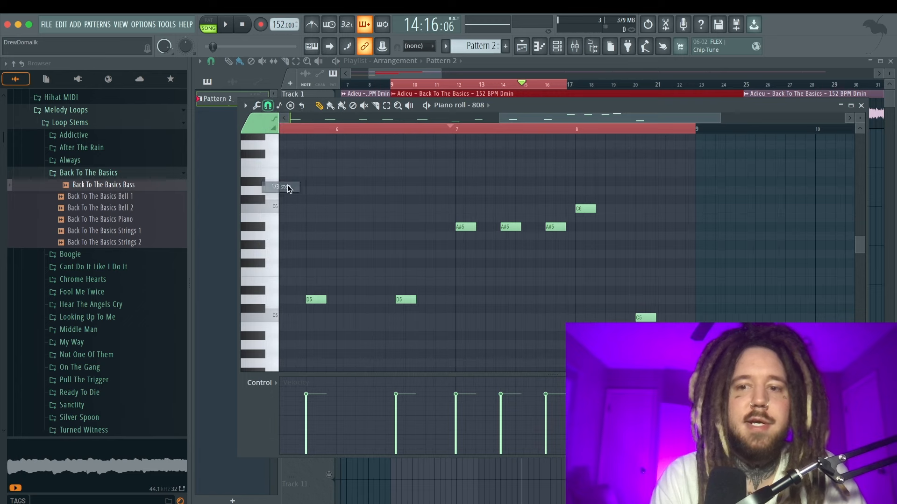
{"action": "scroll", "coordinate": [571, 251], "scroll_direction": "up", "scroll_amount": 1}
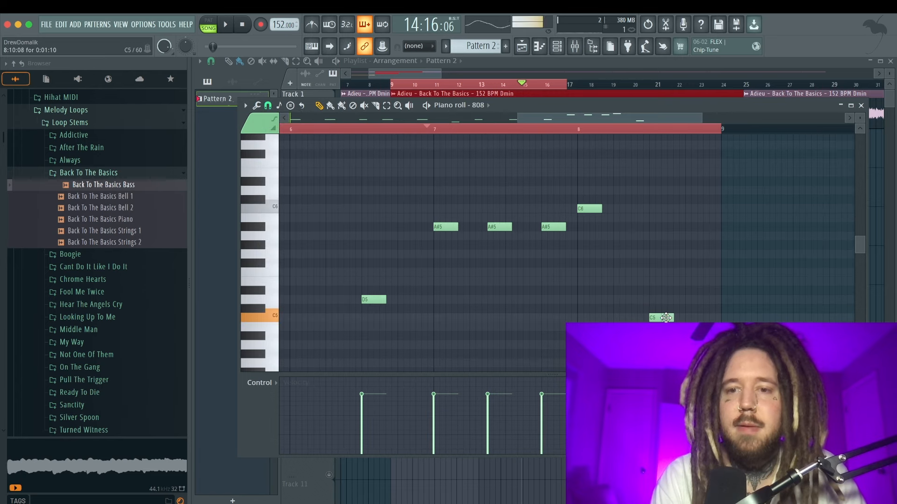
{"action": "right_click", "coordinate": [668, 318]}
{"action": "scroll", "coordinate": [668, 318], "scroll_direction": "up", "scroll_amount": 2}
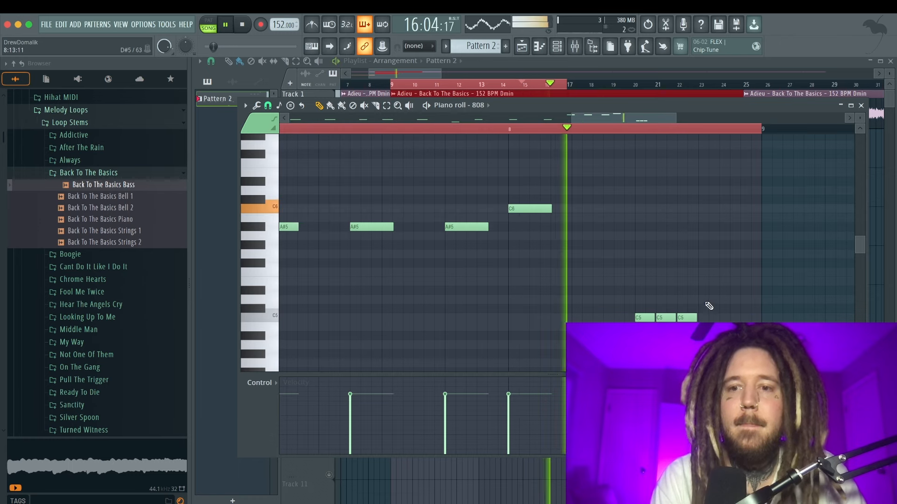
{"action": "left_click", "coordinate": [708, 318]}
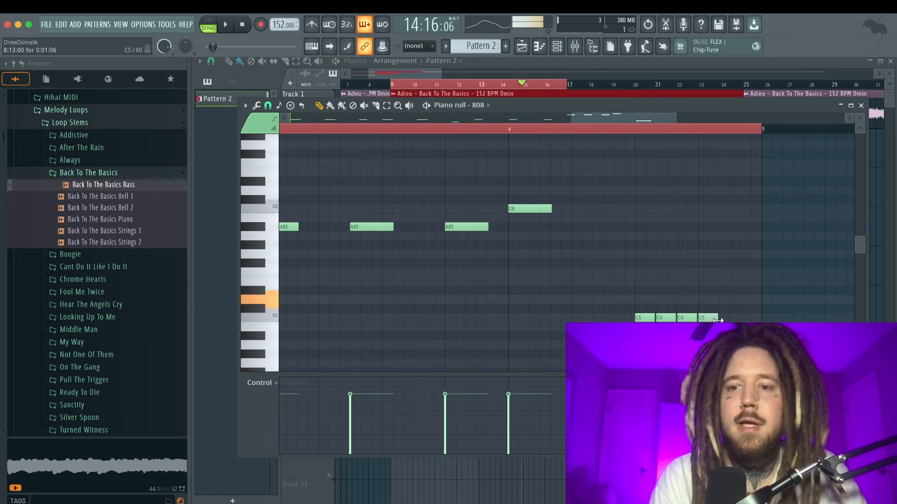
{"action": "scroll", "coordinate": [747, 318], "scroll_direction": "down", "scroll_amount": 3}
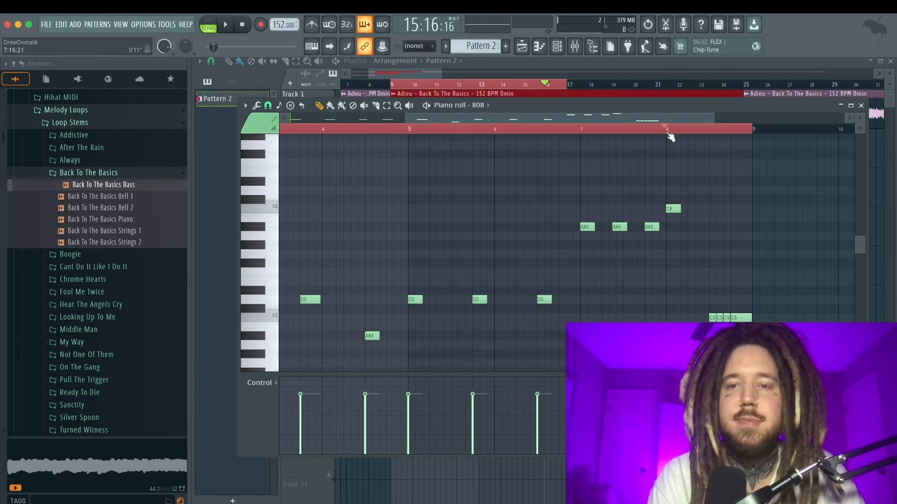
{"action": "scroll", "coordinate": [686, 220], "scroll_direction": "down", "scroll_amount": 2}
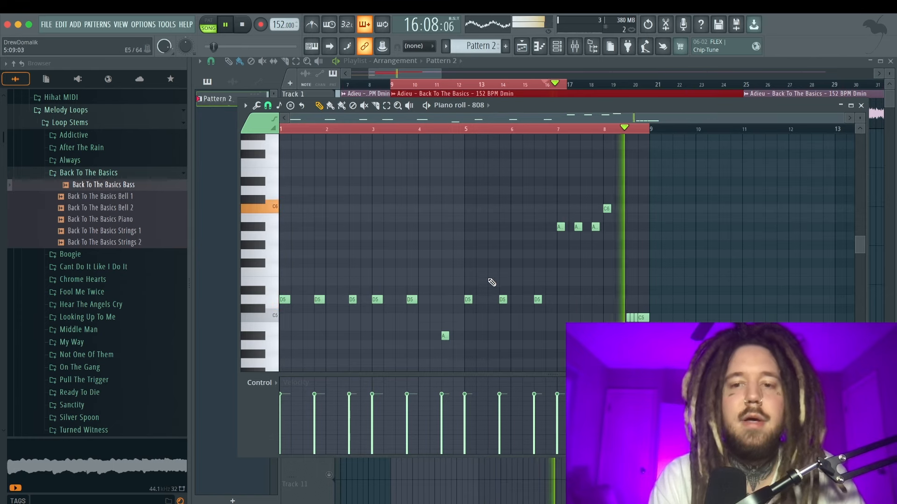
{"action": "key", "text": "space"}
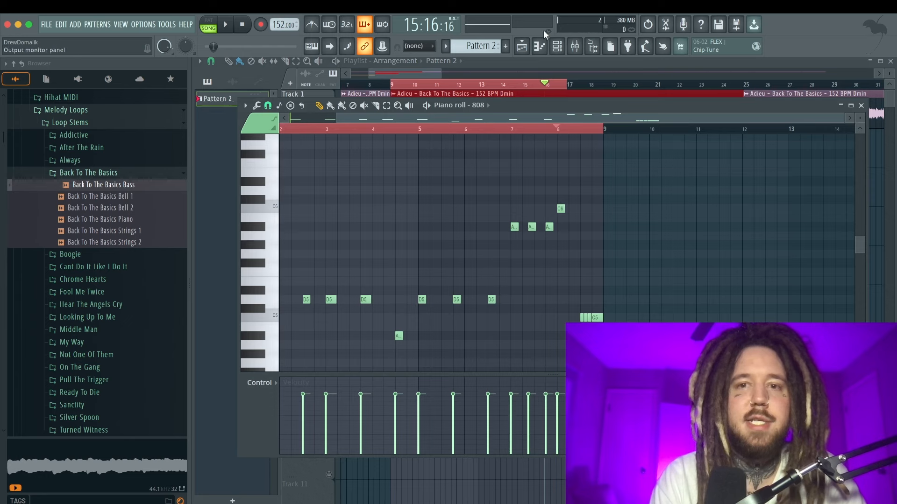
- Turn the 808 channel's volume down slightly in the channel rack while the loop plays
{"action": "left_click", "coordinate": [558, 47]}
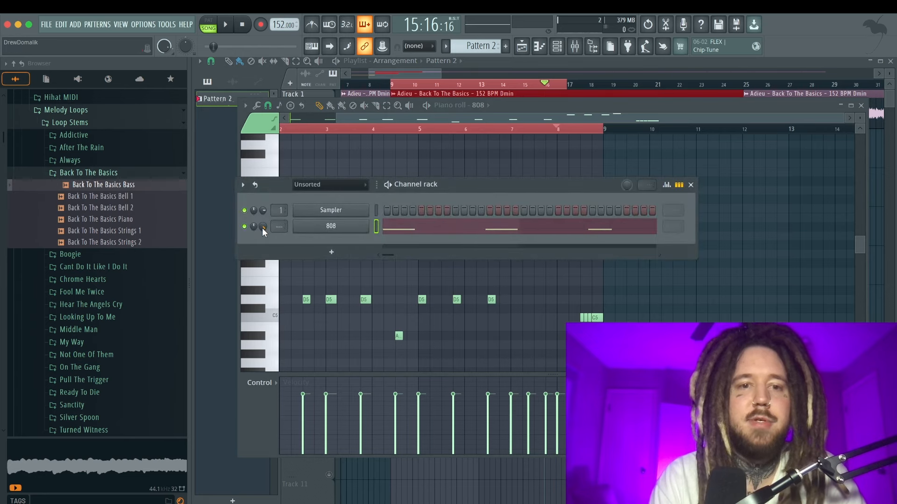
{"action": "key", "text": "space"}
{"action": "left_click_drag", "start_coordinate": [262, 228], "coordinate": [262, 234]}
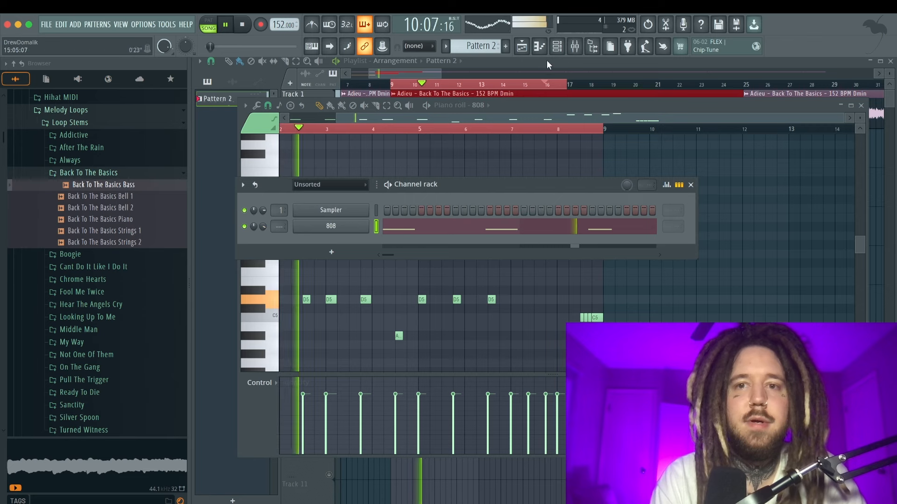
{"action": "key", "text": "space"}
- Route the 808 channel to mixer track 2 and reposition the mixer window so its effect slots are accessible
{"action": "left_click", "coordinate": [354, 229]}
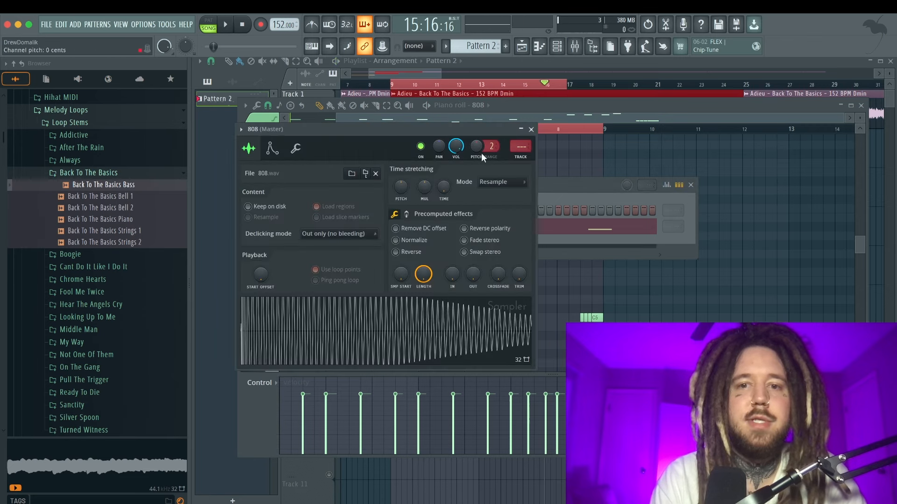
{"action": "double_click", "coordinate": [526, 149]}
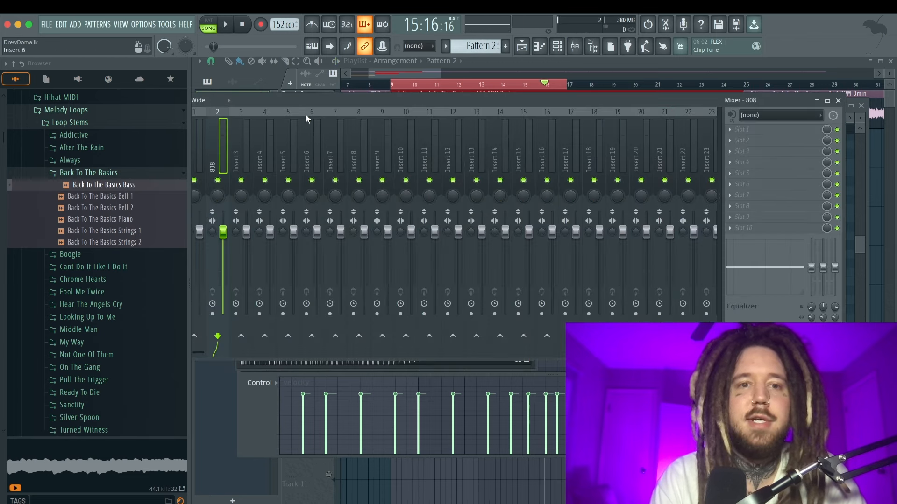
{"action": "left_click_drag", "start_coordinate": [293, 103], "coordinate": [386, 102]}
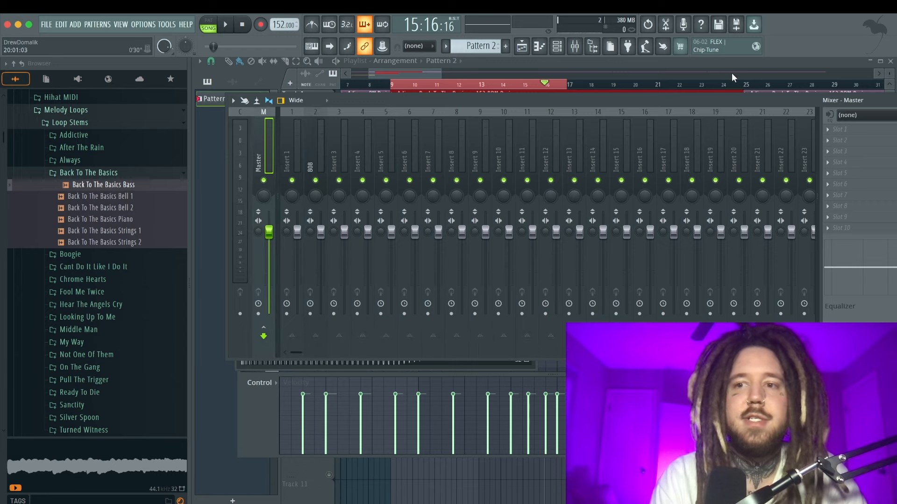
- Load Fruity Soft Clipper into the first effect slot of the Master track and return to the playlist during playback
{"action": "left_click", "coordinate": [835, 131]}
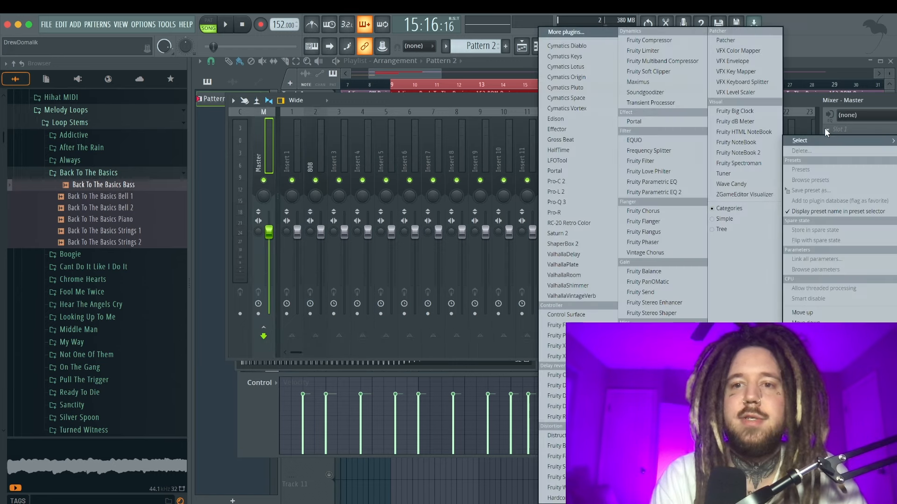
{"action": "left_click", "coordinate": [649, 71]}
{"action": "key", "text": "space"}
{"action": "left_click", "coordinate": [520, 63]}
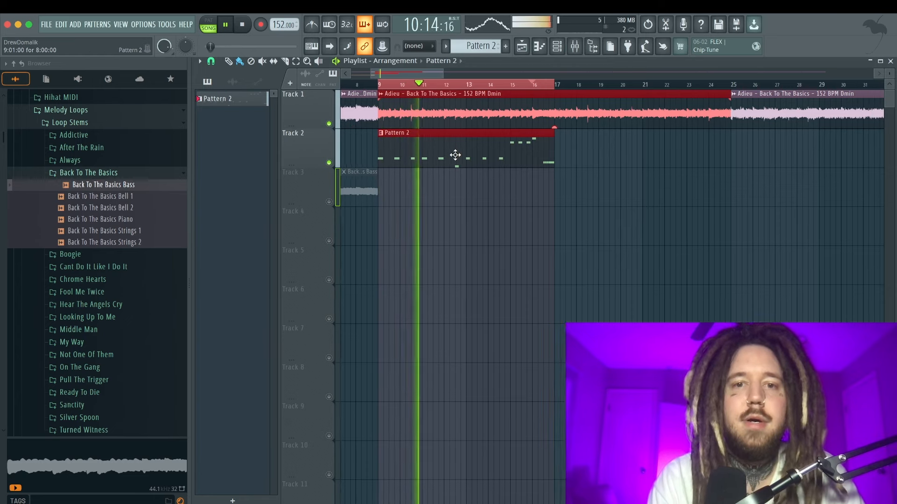
- Open Pattern 2's 808 notes and add two short A#4 notes after the existing A#4 in bar 4
{"action": "double_click", "coordinate": [456, 155]}
{"action": "key", "text": "space"}
{"action": "scroll", "coordinate": [329, 304], "scroll_direction": "up", "scroll_amount": 4}
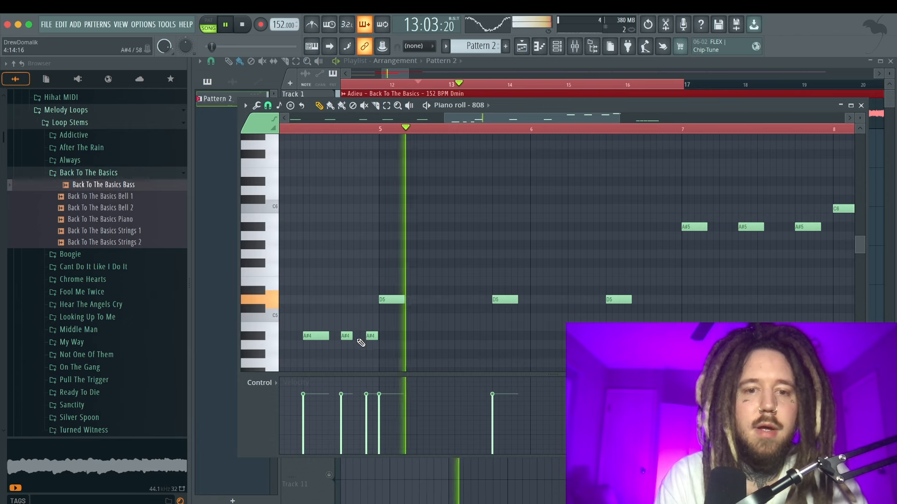
- Add a short D6 note just before bar 3 of the 808 line, play it back, and return to the playlist
{"action": "scroll", "coordinate": [356, 336], "scroll_direction": "down", "scroll_amount": 3}
{"action": "scroll", "coordinate": [354, 331], "scroll_direction": "down", "scroll_amount": 3}
{"action": "key", "text": "space"}
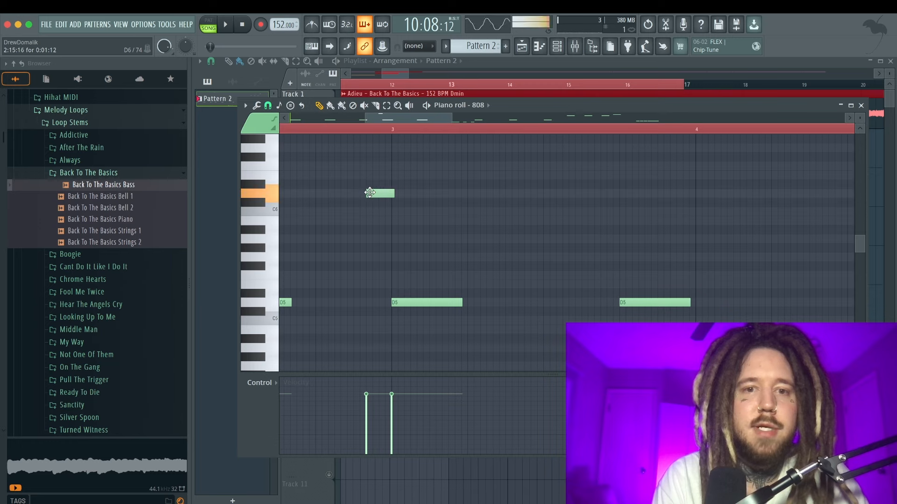
{"action": "scroll", "coordinate": [368, 197], "scroll_direction": "down", "scroll_amount": 3}
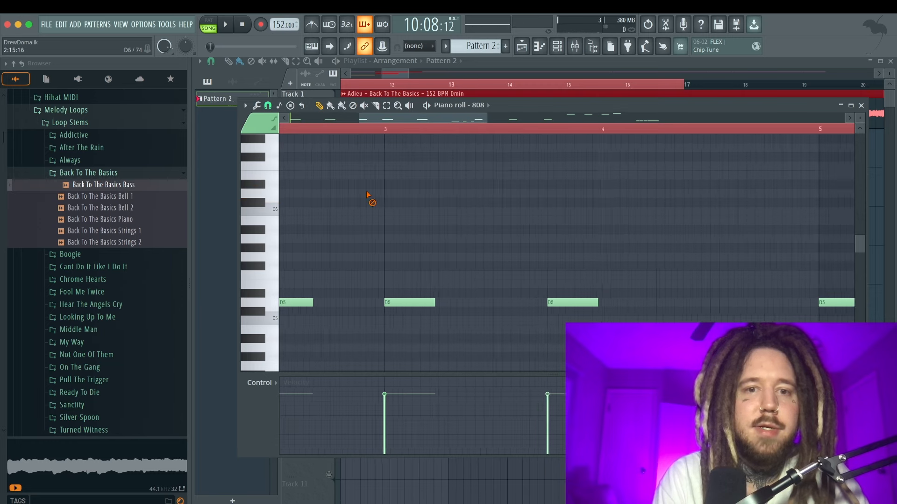
{"action": "left_click", "coordinate": [369, 193]}
{"action": "key", "text": "space"}
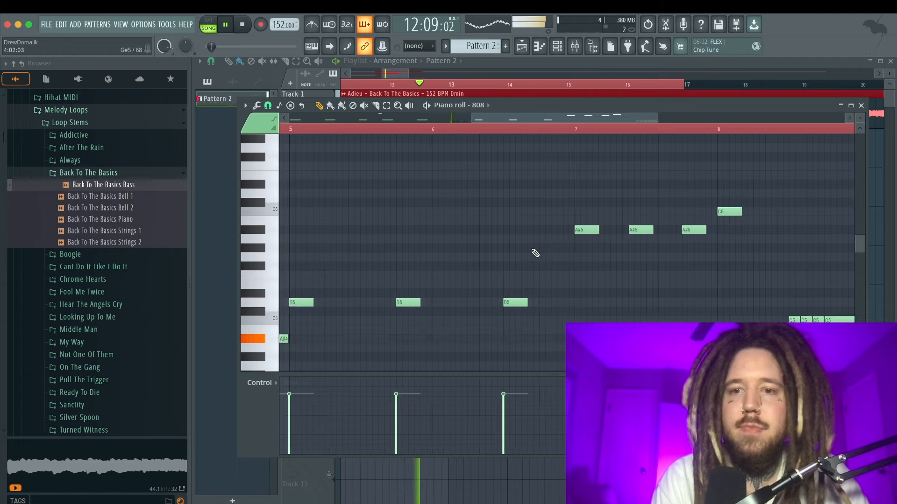
{"action": "left_click", "coordinate": [861, 105]}
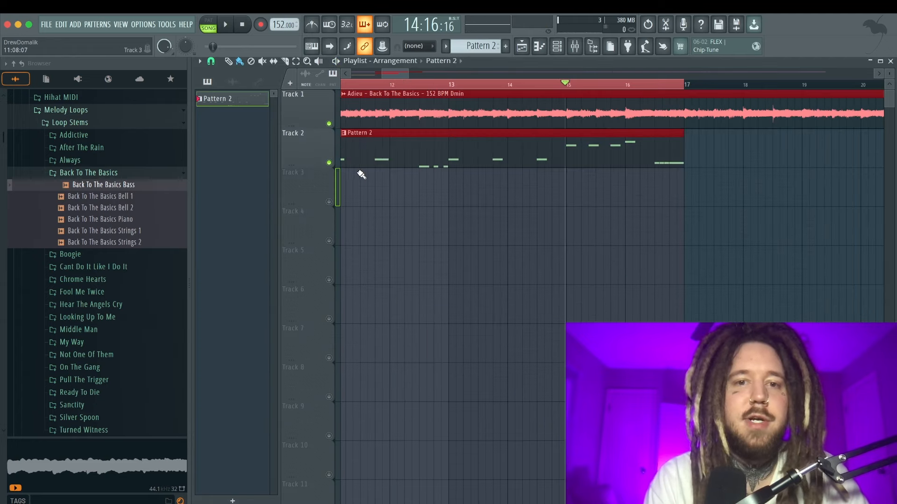
{"action": "scroll", "coordinate": [361, 174], "scroll_direction": "down", "scroll_amount": 2}
{"action": "scroll", "coordinate": [362, 175], "scroll_direction": "left", "scroll_amount": 10}
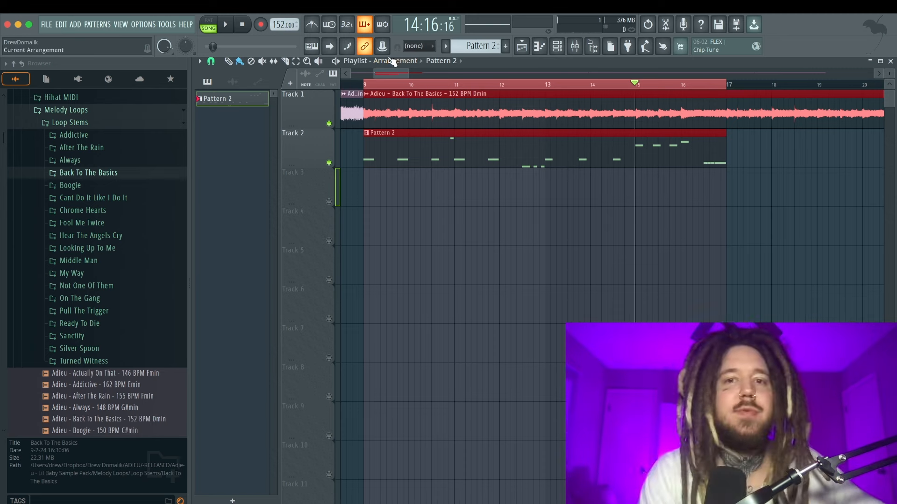
- Find 808 Mafia [Snare] in the Snares folder of The Secret Sauce one-shots and add it as a new channel
{"action": "scroll", "coordinate": [114, 245], "scroll_direction": "down", "scroll_amount": 20}
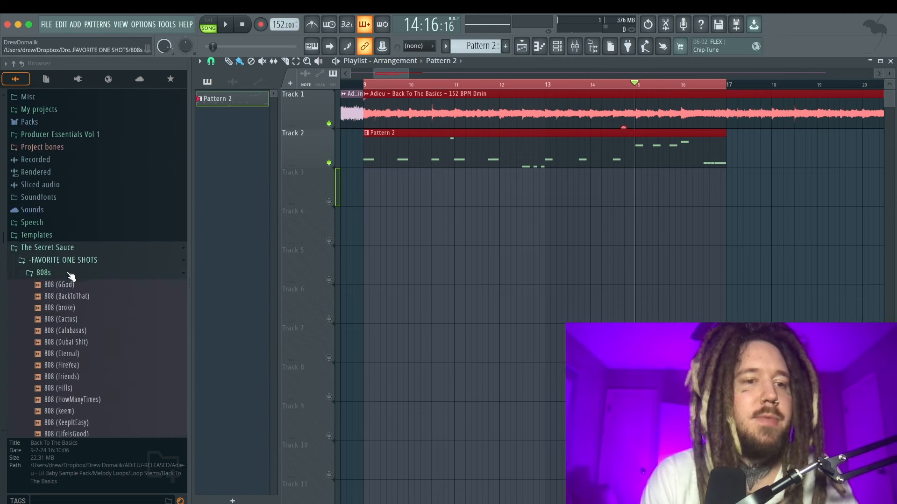
{"action": "left_click", "coordinate": [68, 273]}
{"action": "left_click", "coordinate": [557, 47]}
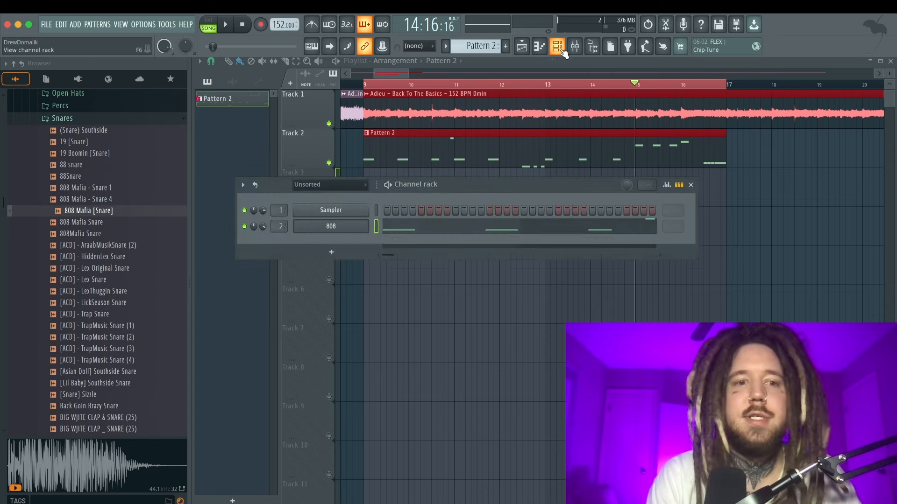
{"action": "left_click_drag", "start_coordinate": [89, 211], "coordinate": [327, 246]}
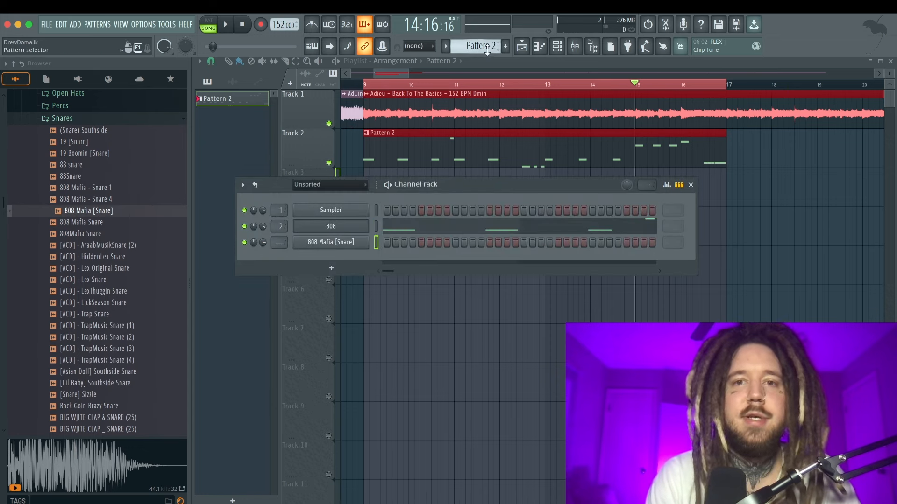
- Create Pattern 3, place a C5 snare on beat 3 of bar 1 in the 808 Mafia [Snare] channel, and repeat it across eight bars
{"action": "scroll", "coordinate": [486, 50], "scroll_direction": "up", "scroll_amount": 1}
{"action": "left_click", "coordinate": [409, 291]}
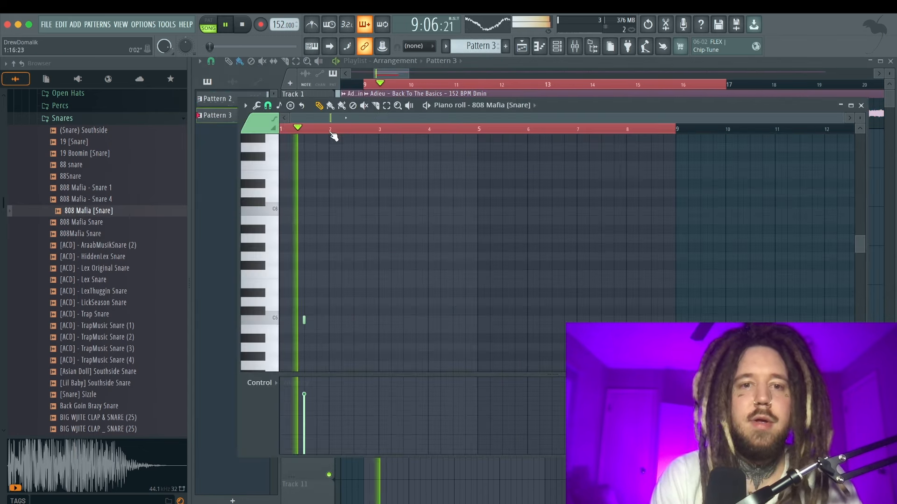
{"action": "right_click", "coordinate": [329, 130]}
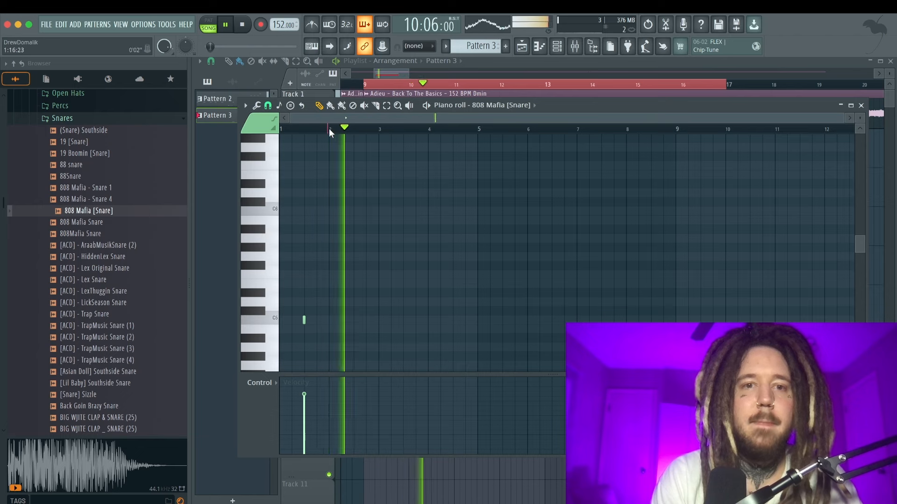
{"action": "left_click_drag", "start_coordinate": [328, 128], "coordinate": [213, 115]}
{"action": "key", "text": "super+b"}
{"action": "key", "text": "super+b"}
{"action": "key", "text": "super+b"}
{"action": "key", "text": "super+b"}
{"action": "key", "text": "super+b"}
{"action": "key", "text": "super+b"}
{"action": "key", "text": "super+b"}
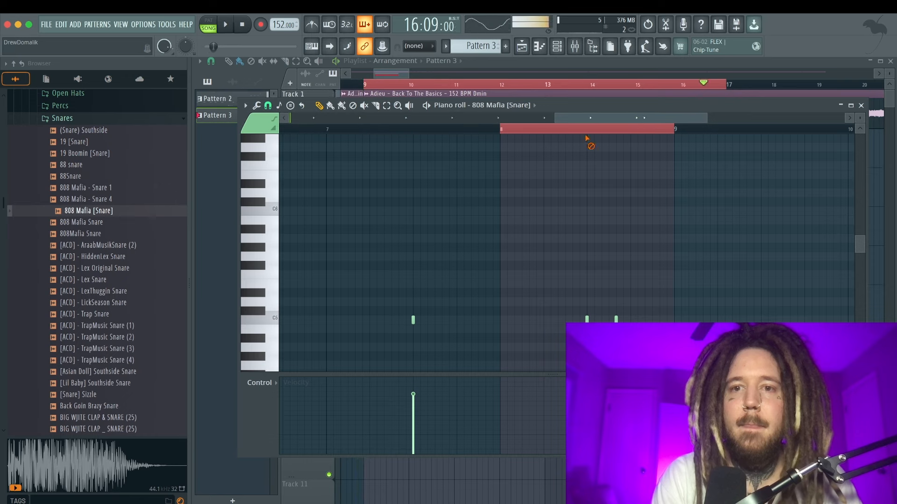
- Add two triplet-spaced C5 snare hits after the beat 3 snare in bar 8 and play back the fill
{"action": "key", "text": "space"}
{"action": "key", "text": "space"}
{"action": "key", "text": "space"}
{"action": "left_click", "coordinate": [645, 320]}
{"action": "key", "text": "space"}
{"action": "key", "text": "space"}
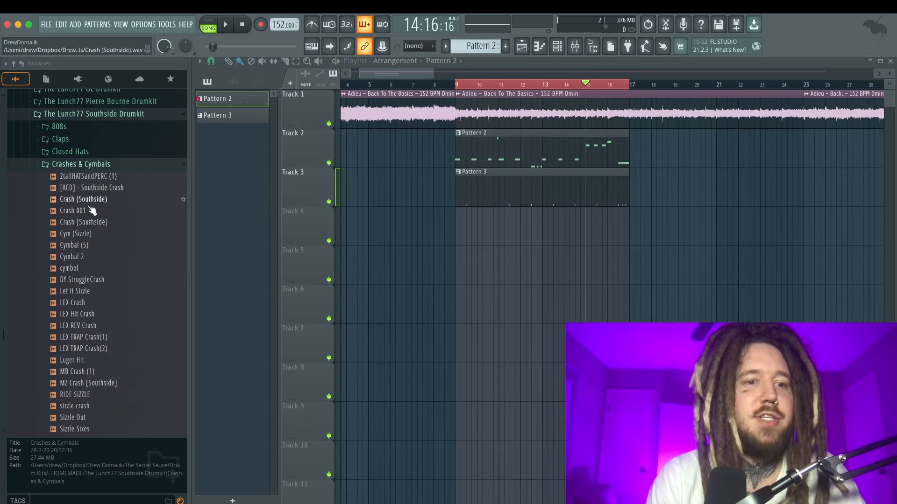
- Audition crashes in the Southside drumkit's Crashes & Cymbals folder and add LEX Hit Crash as a new channel
{"action": "left_click", "coordinate": [557, 48]}
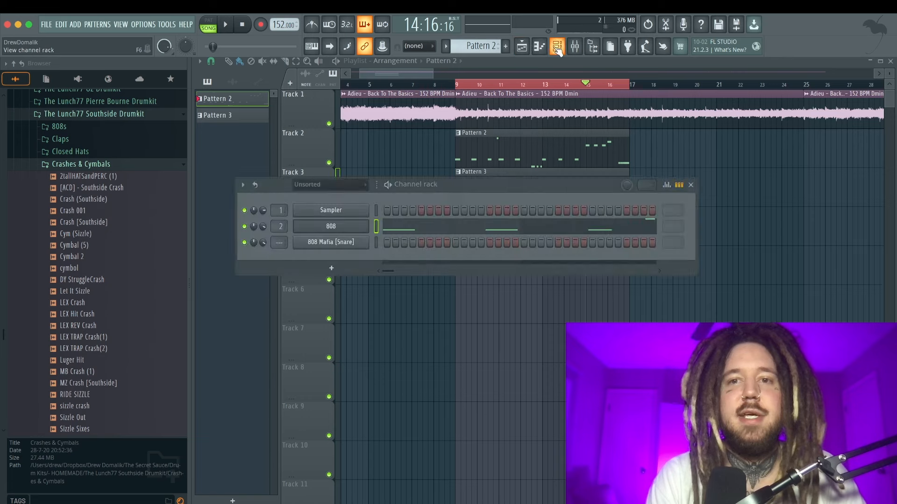
{"action": "left_click", "coordinate": [90, 303]}
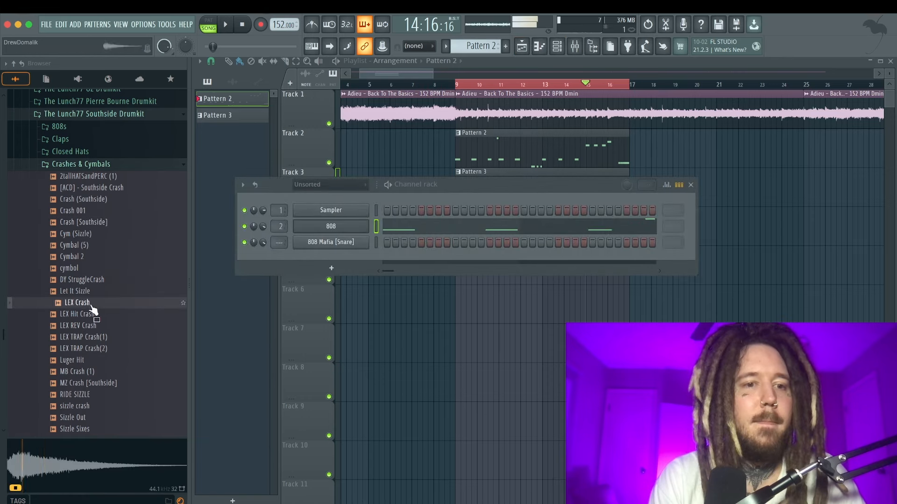
{"action": "left_click", "coordinate": [92, 314]}
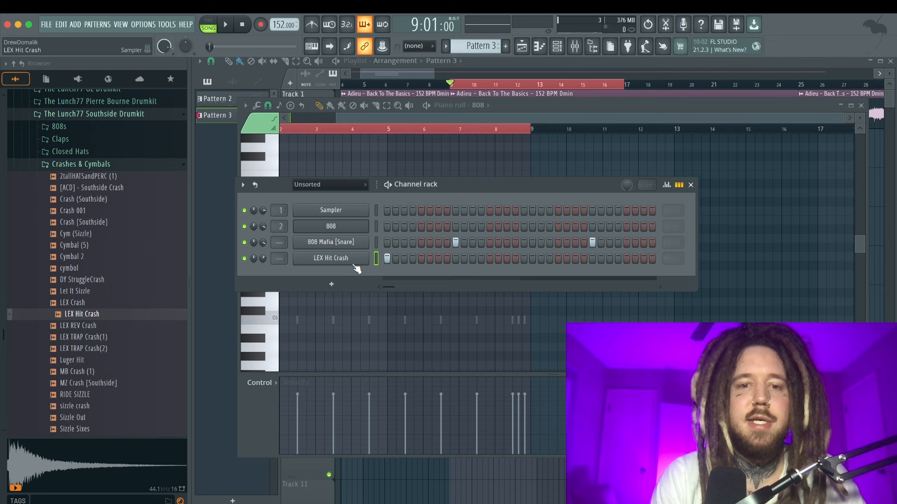
- Place C5 notes for LEX Hit Crash at the start of bars 1 and 5, play them back, and collapse the Crashes & Cymbals folder
{"action": "left_click", "coordinate": [354, 264]}
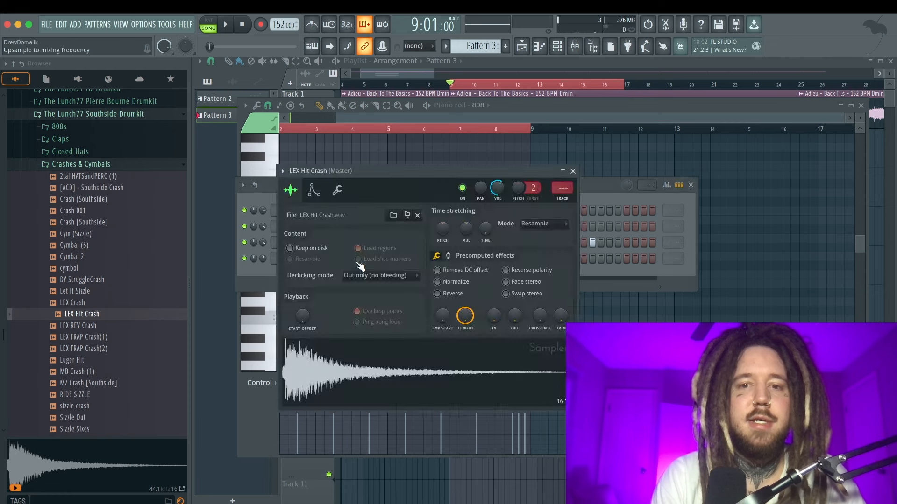
{"action": "left_click", "coordinate": [356, 263]}
{"action": "right_click", "coordinate": [351, 261]}
{"action": "left_click", "coordinate": [403, 257]}
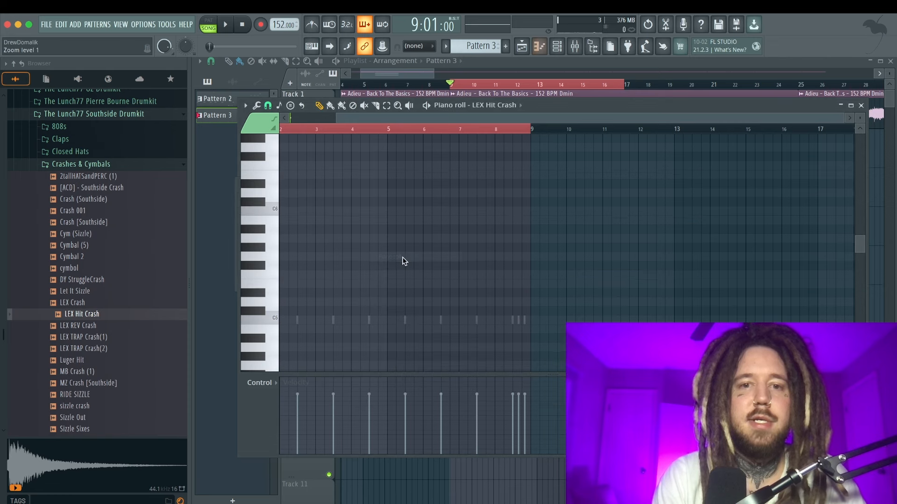
{"action": "key", "text": "space"}
{"action": "scroll", "coordinate": [509, 181], "scroll_direction": "up", "scroll_amount": 3}
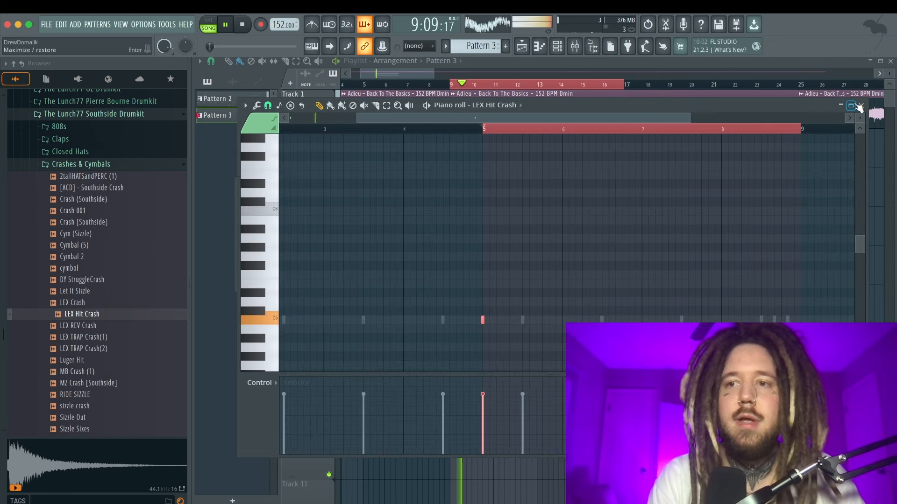
{"action": "left_click", "coordinate": [862, 106]}
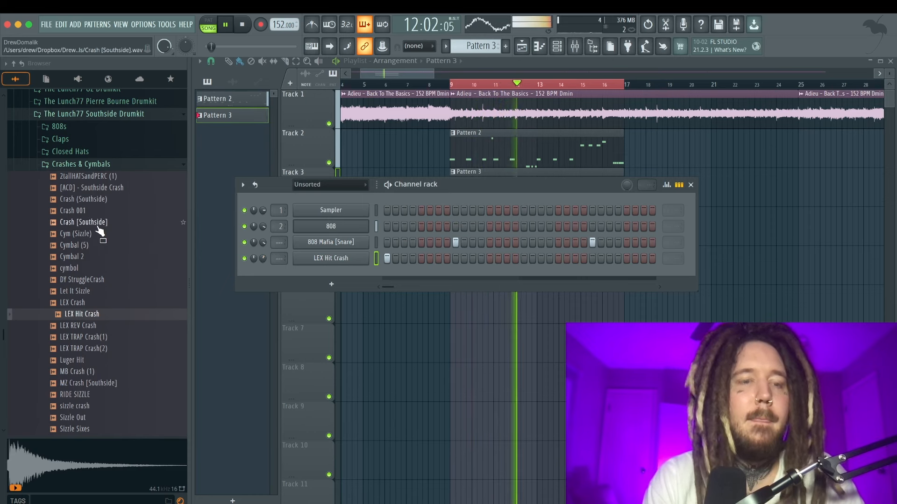
{"action": "left_click", "coordinate": [100, 165]}
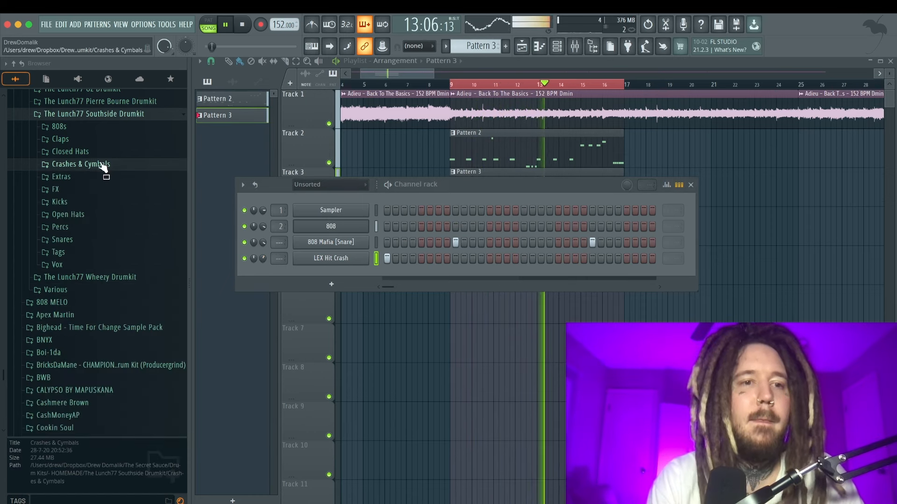
- Route LEX Hit Crash to mixer track 3 and load ValhallaVintageVerb in its first effect slot with a 38.9% mix
{"action": "key", "text": "space"}
{"action": "left_click", "coordinate": [331, 260]}
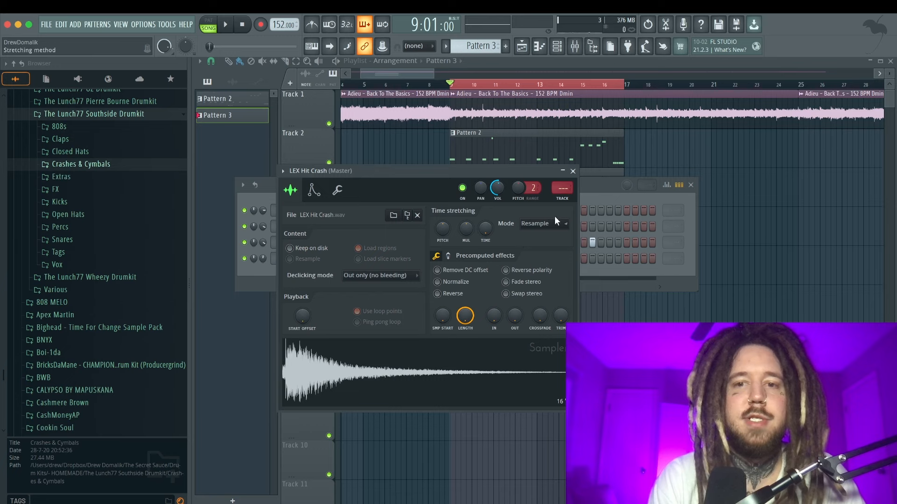
{"action": "left_click", "coordinate": [566, 200]}
{"action": "left_click", "coordinate": [836, 129]}
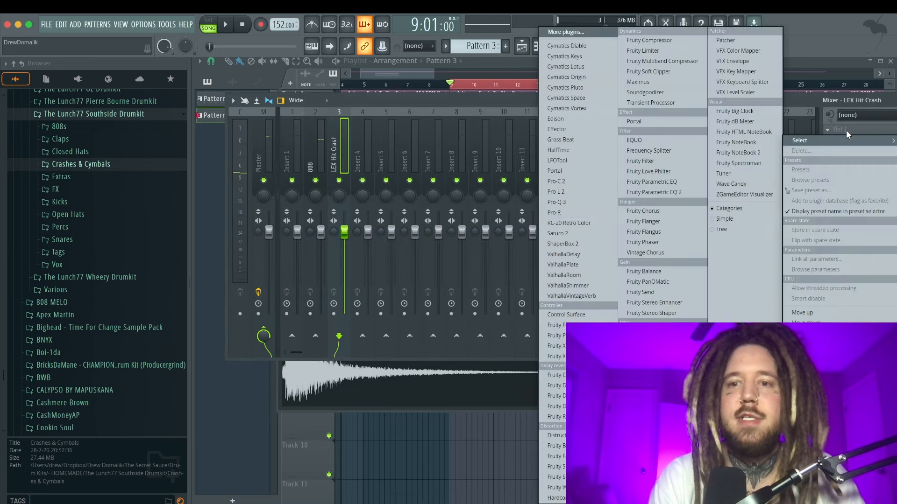
{"action": "left_click", "coordinate": [565, 223]}
{"action": "left_click_drag", "start_coordinate": [38, 119], "coordinate": [45, 180]}
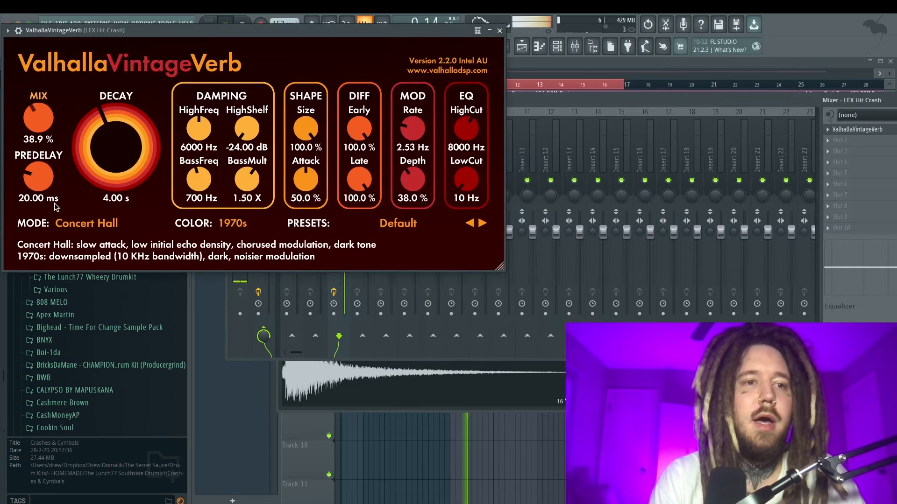
{"action": "left_click", "coordinate": [499, 31]}
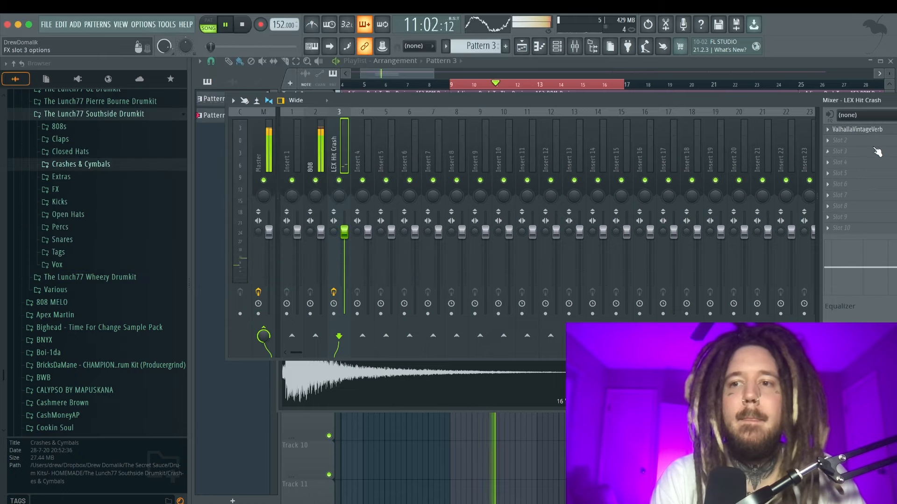
- Load ValhallaDelay into the second effect slot of the LEX Hit Crash mixer track and stop playback
{"action": "left_click", "coordinate": [859, 150]}
{"action": "mouse_move", "coordinate": [818, 151]}
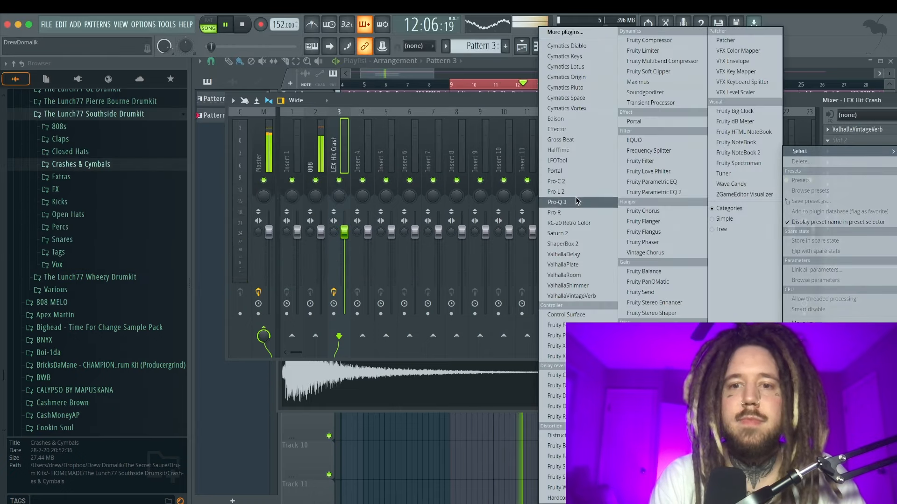
{"action": "left_click", "coordinate": [582, 257]}
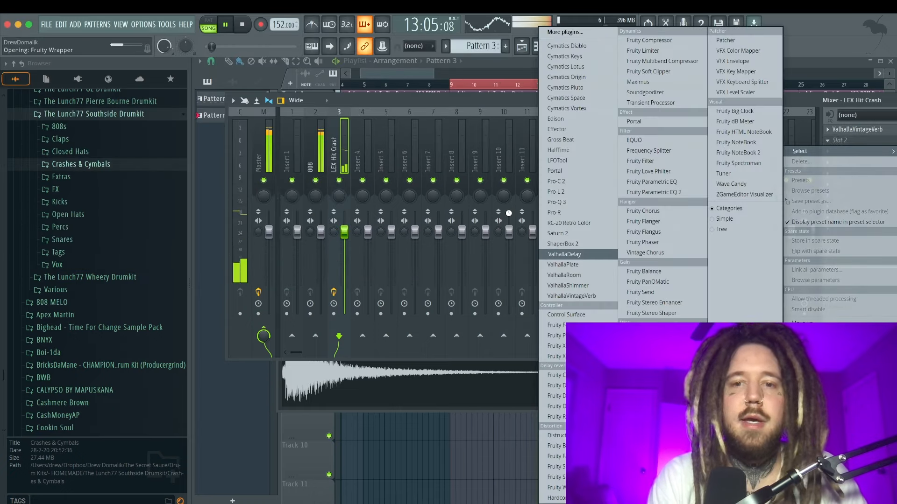
{"action": "key", "text": "space"}
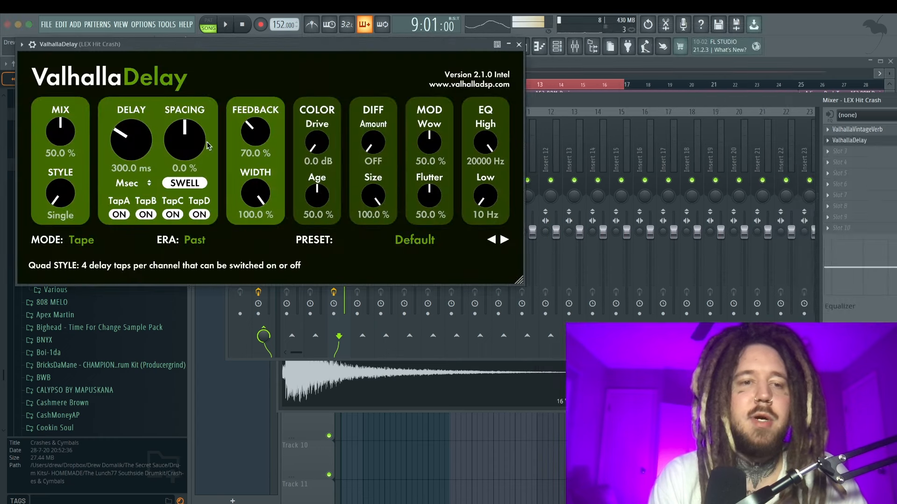
- Sync ValhallaDelay to Triplet at 1/4T with a 31.9% mix, and raise its EQ low cut
{"action": "left_click", "coordinate": [135, 187]}
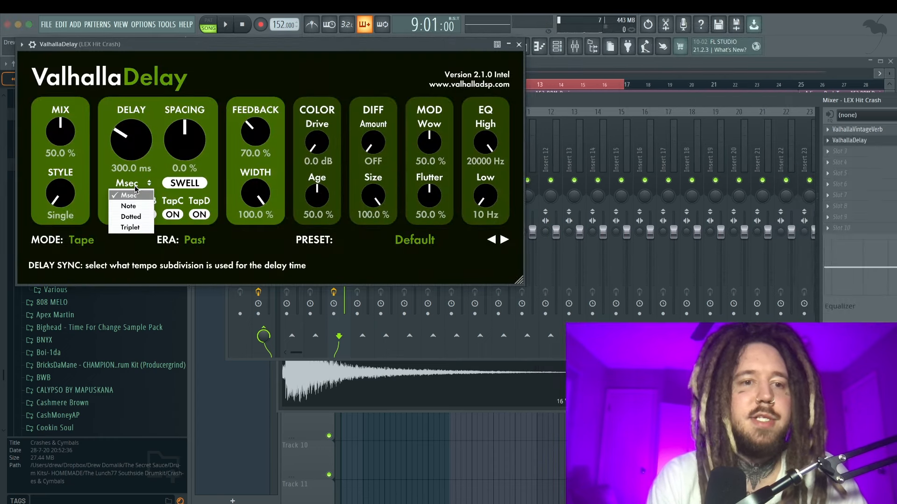
{"action": "left_click", "coordinate": [134, 184]}
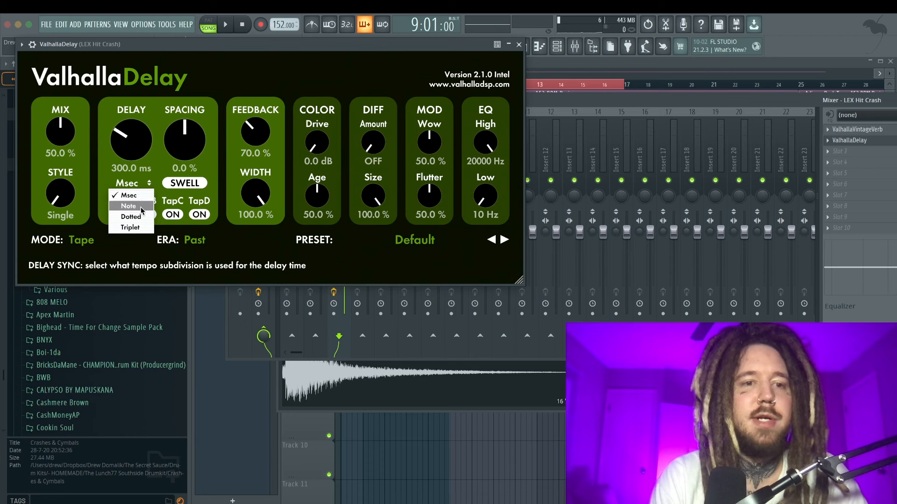
{"action": "left_click", "coordinate": [138, 227]}
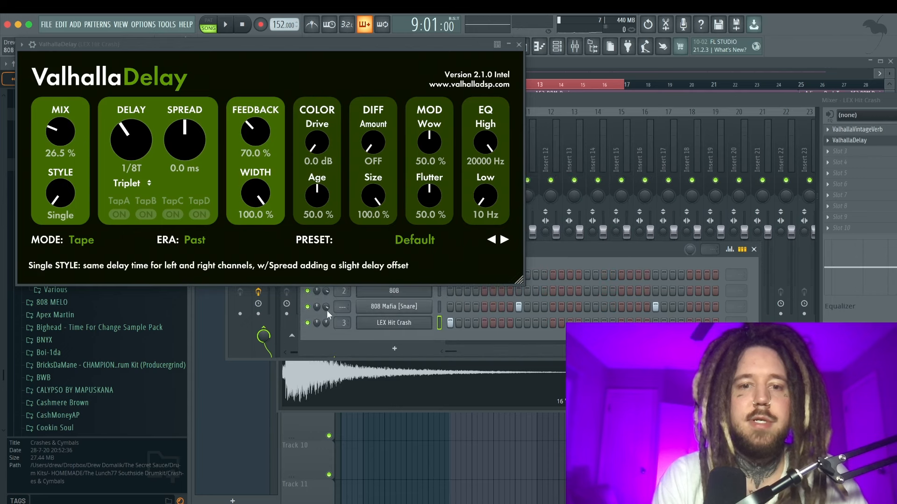
{"action": "key", "text": "space"}
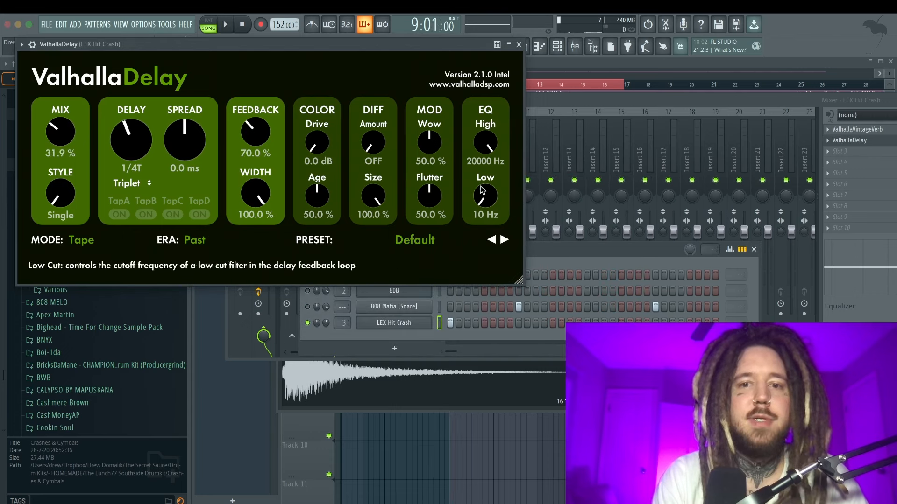
{"action": "left_click_drag", "start_coordinate": [485, 196], "coordinate": [483, 186]}
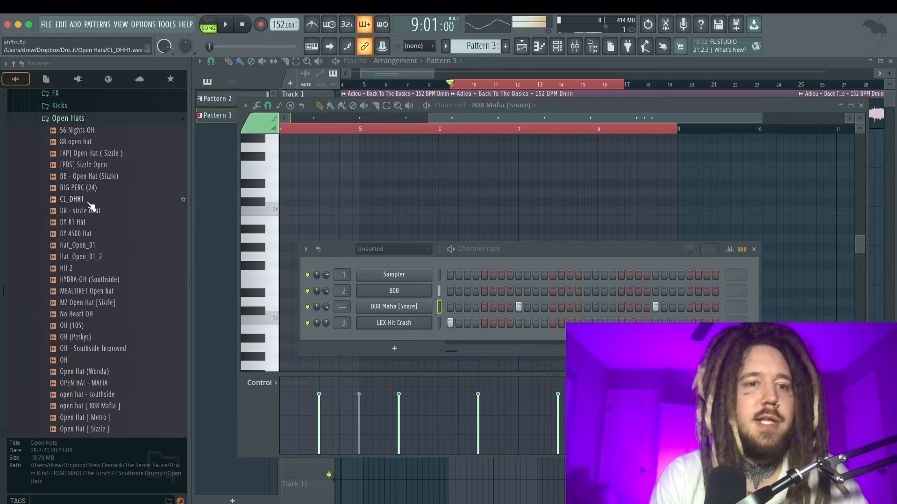
- Audition the Southside drumkit's open hats, add Hat_Open_01_2 as a channel with a hit on beat 4 of bar 1, and play it back
{"action": "left_click", "coordinate": [107, 176]}
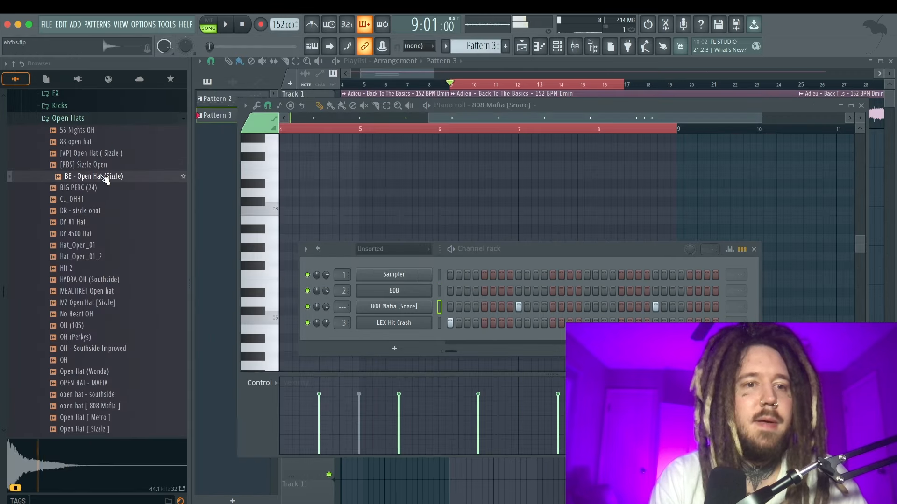
{"action": "left_click", "coordinate": [104, 187]}
{"action": "left_click", "coordinate": [98, 200]}
{"action": "left_click", "coordinate": [78, 258]}
{"action": "left_click_drag", "start_coordinate": [440, 378], "coordinate": [409, 338]}
{"action": "key", "text": "space"}
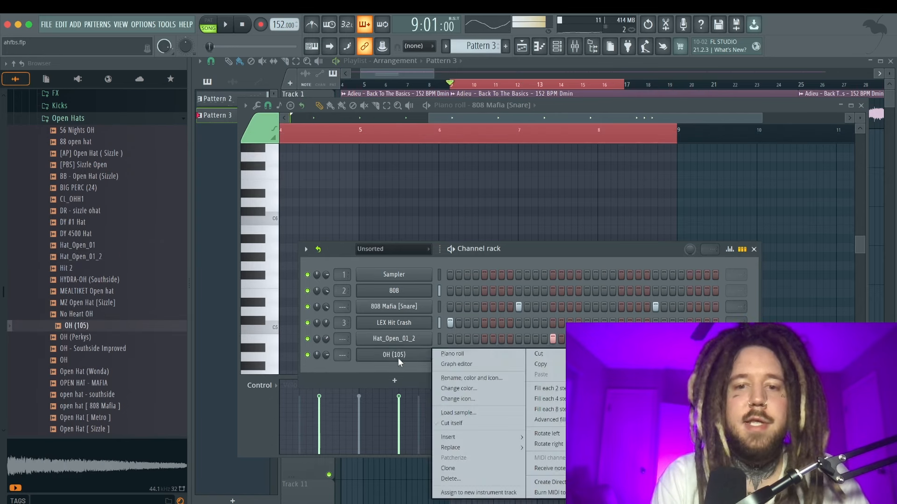
- Place a C5 note for OH (105) late in beat 2 of bar 1, extend it to the beat 3 snare, and play it back
{"action": "left_click", "coordinate": [453, 354]}
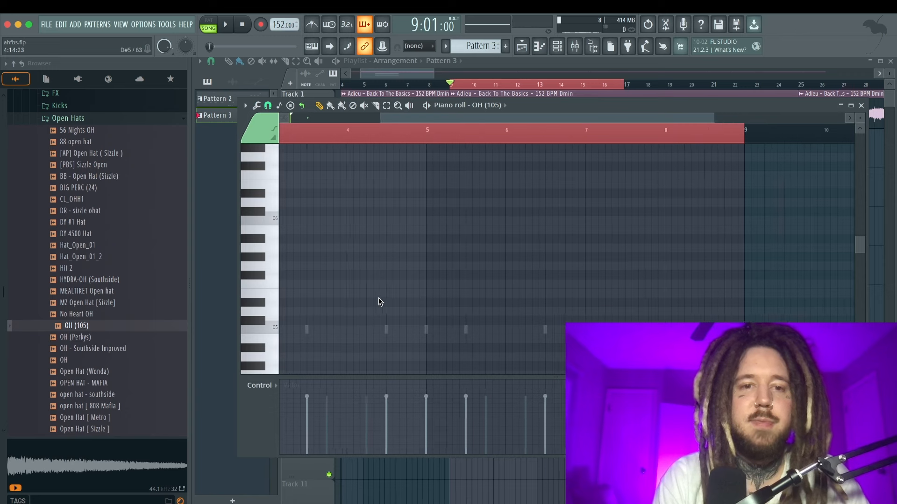
{"action": "scroll", "coordinate": [299, 346], "scroll_direction": "up", "scroll_amount": 2}
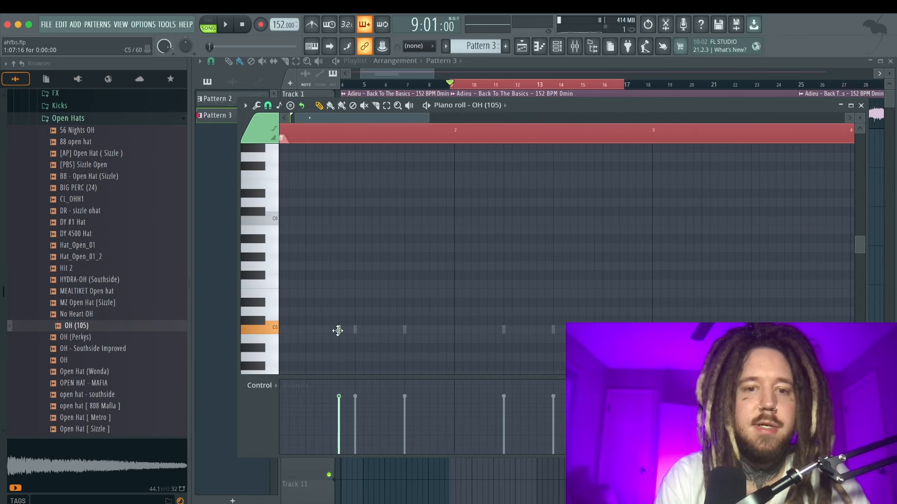
{"action": "key", "text": "space"}
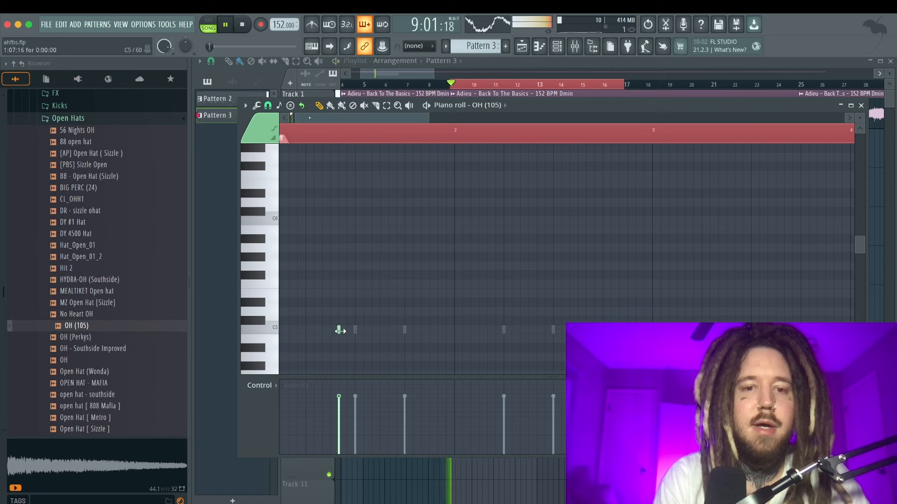
{"action": "left_click_drag", "start_coordinate": [339, 331], "coordinate": [355, 330]}
{"action": "key", "text": "space"}
{"action": "key", "text": "space"}
{"action": "key", "text": "space"}
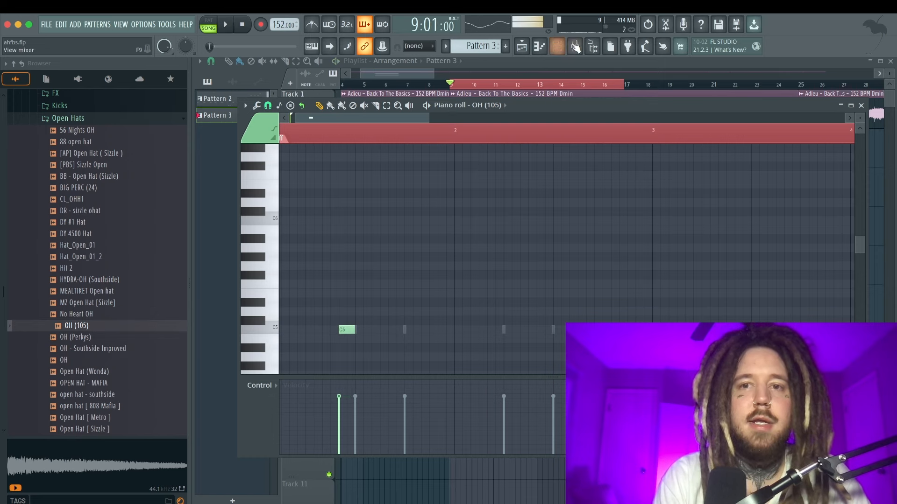
- Enable the volume envelope with a hold stage on the OH (105) channel
{"action": "left_click", "coordinate": [563, 46]}
{"action": "left_click", "coordinate": [393, 354]}
{"action": "left_click", "coordinate": [230, 106]}
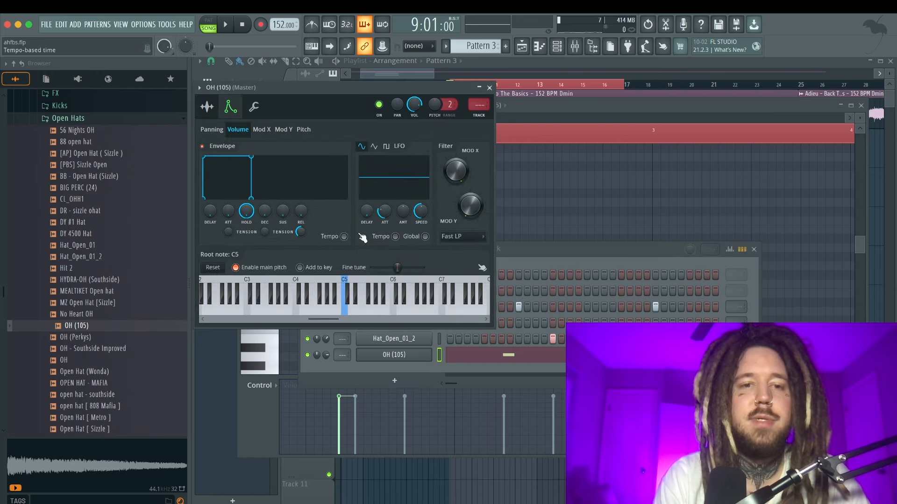
- Give Hat_Open_01_2 one-beat C5 notes on beat 4 of bar 1 and beat 2 of bar 2, looped every two bars, and play them back
{"action": "left_click", "coordinate": [420, 368]}
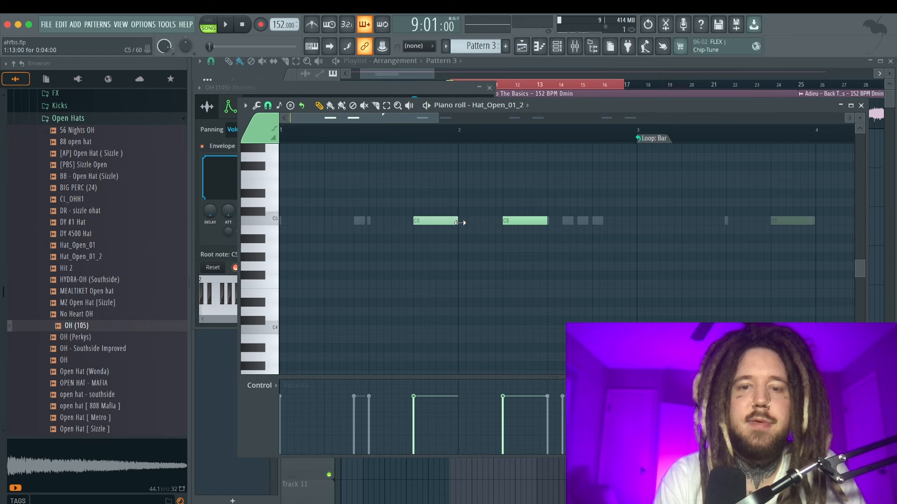
{"action": "left_click", "coordinate": [566, 46]}
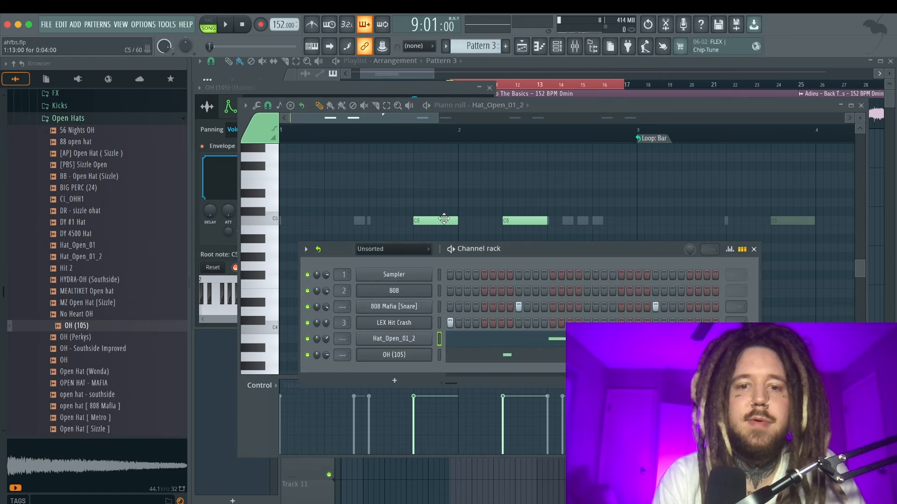
{"action": "left_click", "coordinate": [419, 351]}
{"action": "key", "text": "space"}
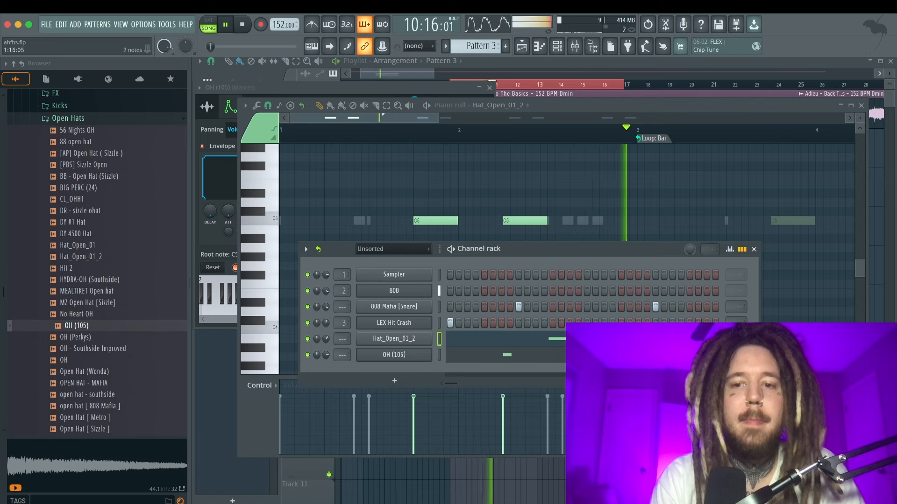
{"action": "key", "text": "F7"}
{"action": "key", "text": "space"}
{"action": "key", "text": "space"}
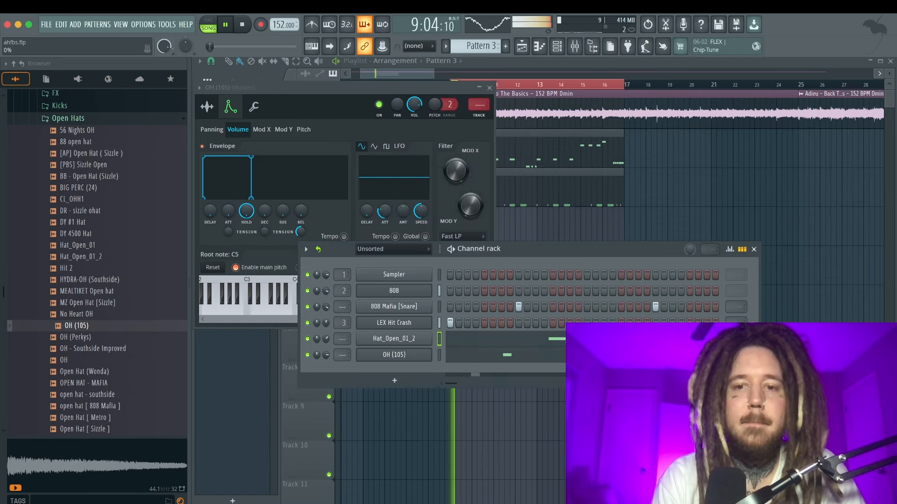
- Add three short triplet-spaced C5 notes after beat 3 of bar 2 on the OH (105) channel
{"action": "key", "text": "F7"}
{"action": "left_click_drag", "start_coordinate": [509, 221], "coordinate": [510, 270]}
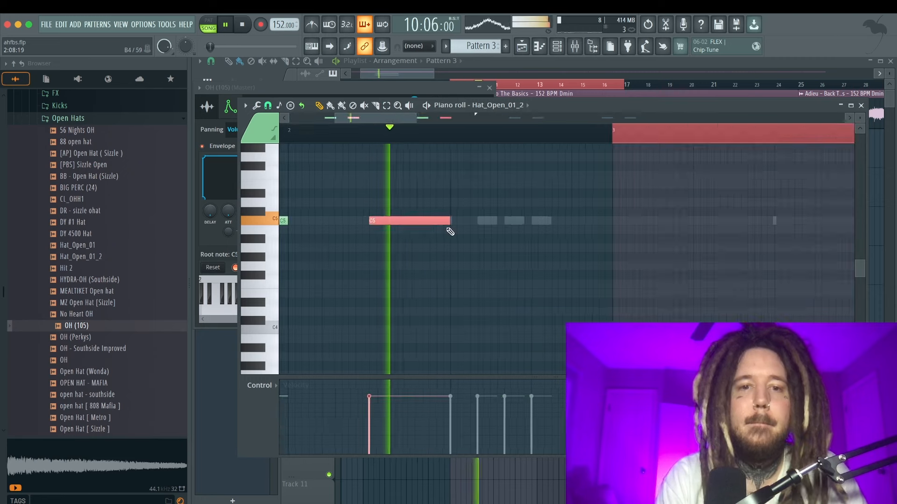
{"action": "scroll", "coordinate": [449, 232], "scroll_direction": "down", "scroll_amount": 4}
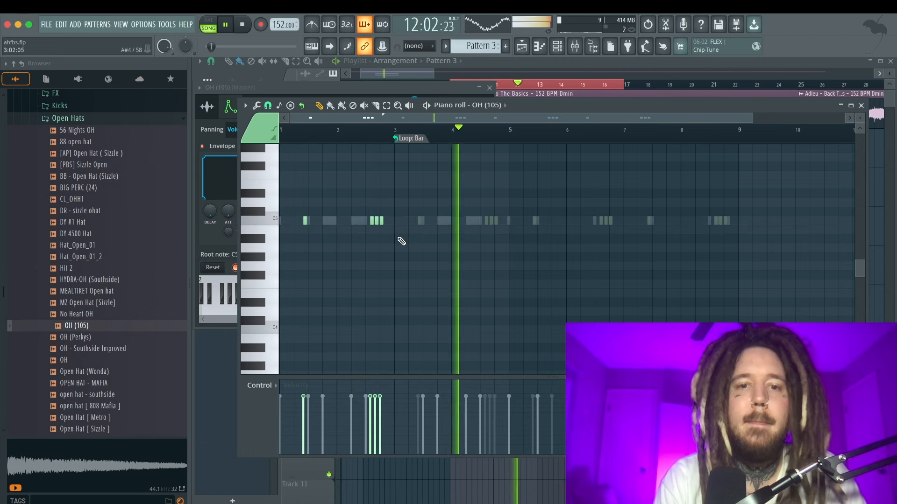
- Duplicate bars 1–2 of OH (105) into bars 3–4, delete the three-note roll from bar 2, and play them back
{"action": "key", "text": "space"}
{"action": "left_click", "coordinate": [392, 134]}
{"action": "left_click_drag", "start_coordinate": [395, 132], "coordinate": [236, 130]}
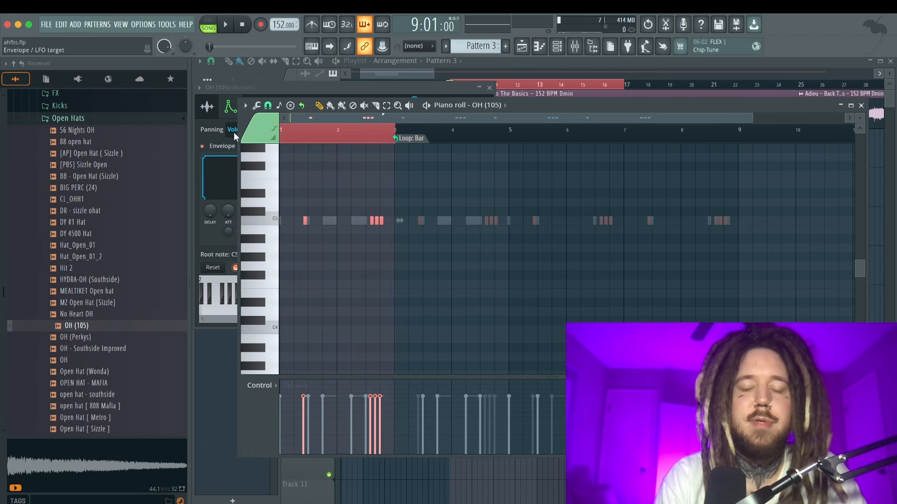
{"action": "key", "text": "ctrl+b"}
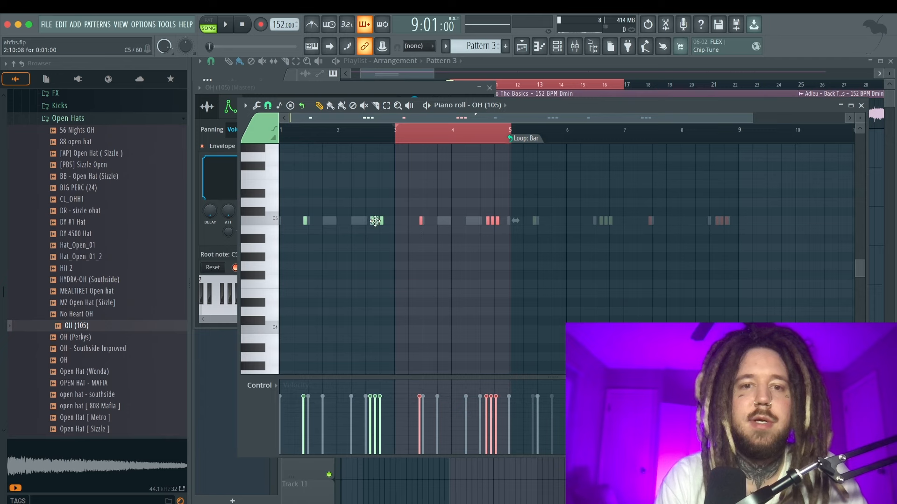
{"action": "key", "text": "space"}
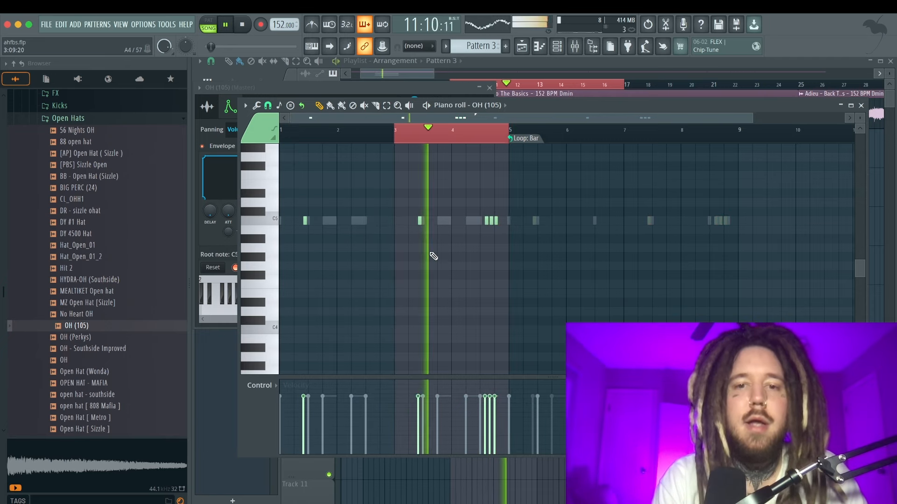
- Add Open Hat (Wonda) as a channel with hits on beats 1 and 3 of bar 1
{"action": "left_click_drag", "start_coordinate": [509, 233], "coordinate": [307, 204]}
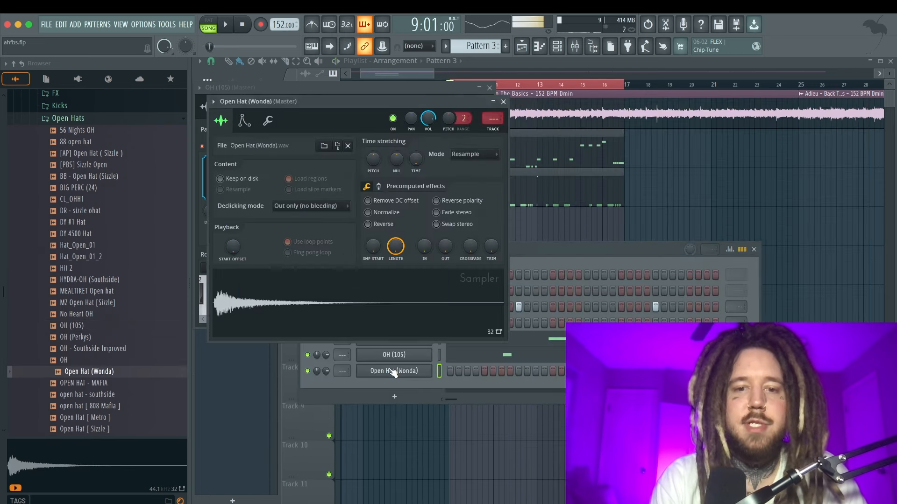
{"action": "left_click", "coordinate": [394, 372]}
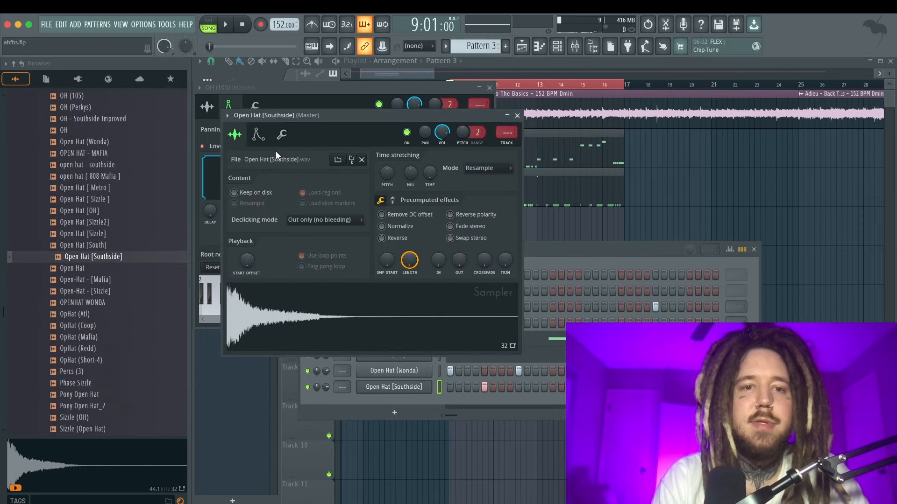
- Enable a held volume envelope on Open Hat [Southside] and give it a beat 2 C5 note ending where the OH (105) note starts
{"action": "left_click", "coordinate": [258, 135]}
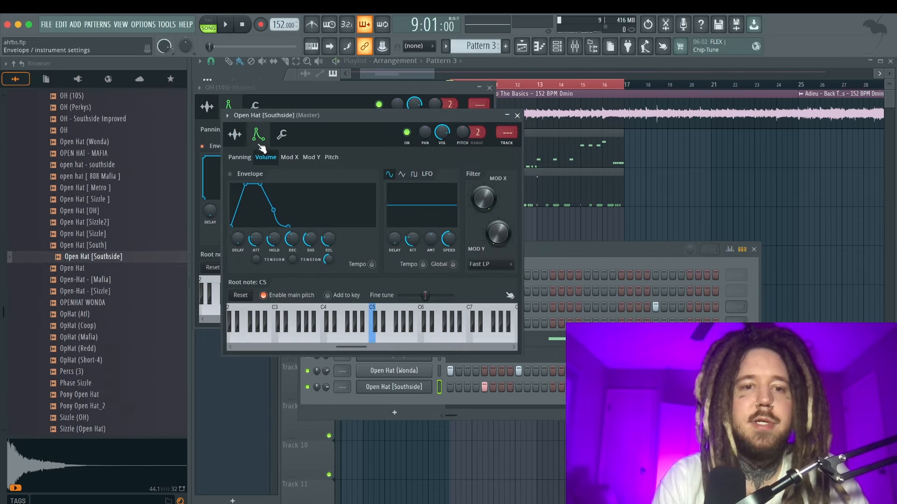
{"action": "key", "text": "F7"}
{"action": "mouse_move", "coordinate": [318, 224]}
{"action": "left_mouse_down"}
{"action": "mouse_move", "coordinate": [311, 224]}
{"action": "mouse_move", "coordinate": [329, 224]}
{"action": "left_mouse_up"}
{"action": "key", "text": "space"}
{"action": "key", "text": "space"}
{"action": "scroll", "coordinate": [310, 224], "scroll_direction": "up", "scroll_amount": 4}
{"action": "key", "text": "space"}
{"action": "scroll", "coordinate": [311, 224], "scroll_direction": "left", "scroll_amount": 2}
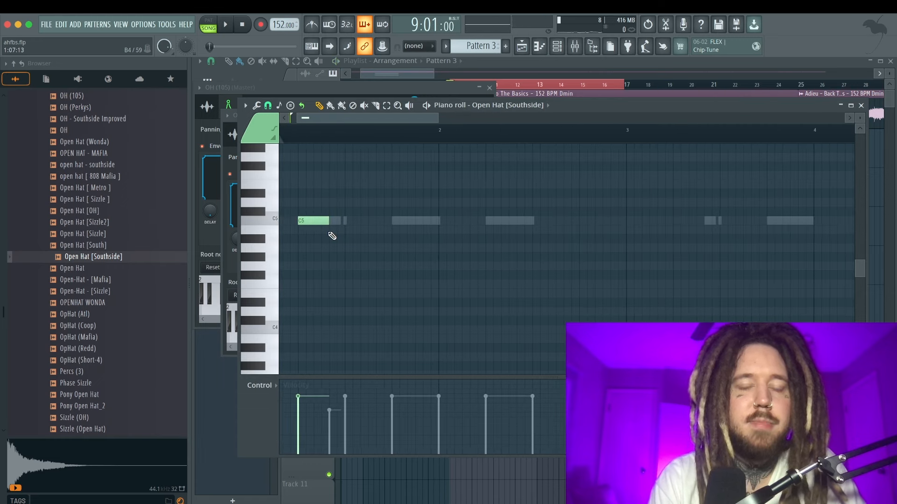
- Play back the open hats and lower the velocity of the Open Hat [Southside] note in bar 1
{"action": "scroll", "coordinate": [326, 224], "scroll_direction": "up", "scroll_amount": 1}
{"action": "scroll", "coordinate": [325, 224], "scroll_direction": "left", "scroll_amount": 1}
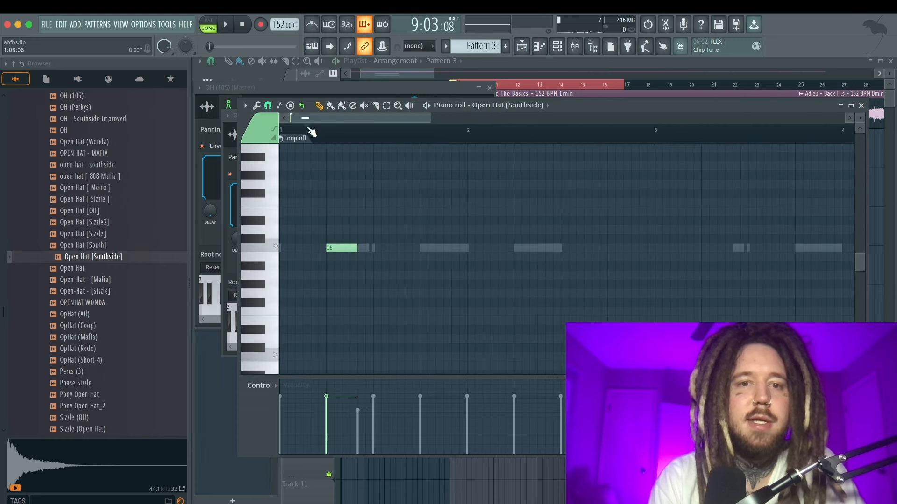
{"action": "key", "text": "space"}
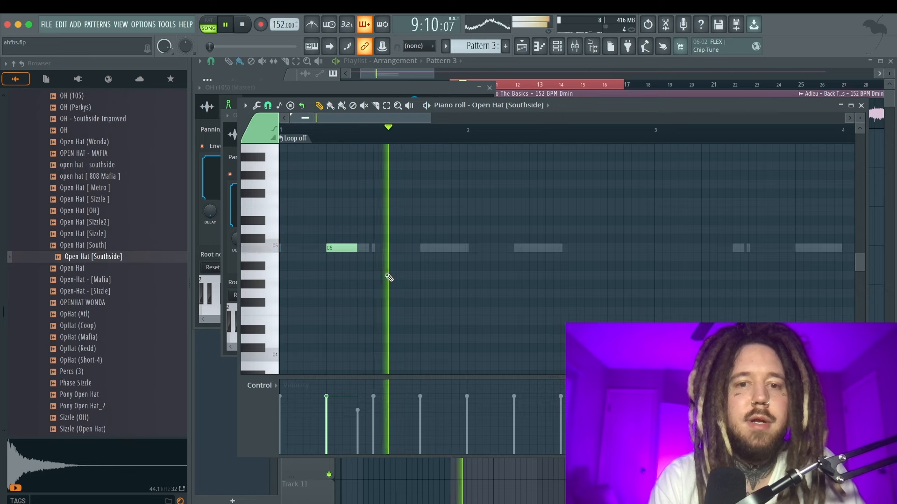
{"action": "key", "text": "space"}
{"action": "key", "text": "space"}
{"action": "left_click_drag", "start_coordinate": [341, 397], "coordinate": [341, 413]}
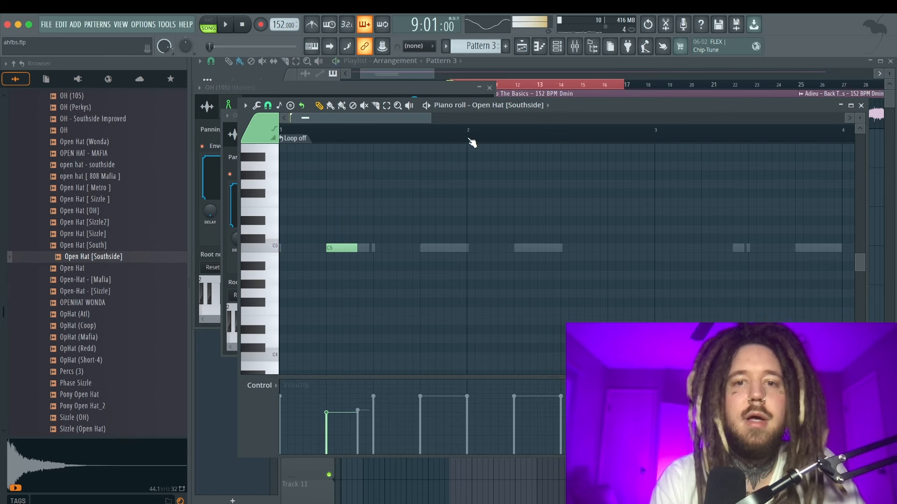
- Repeat the Open Hat [Southside] note in bars 2–4, extend the bar 2 and bar 4 notes to one beat, and play them back
{"action": "key", "text": "ctrl+a"}
{"action": "key", "text": "ctrl+b"}
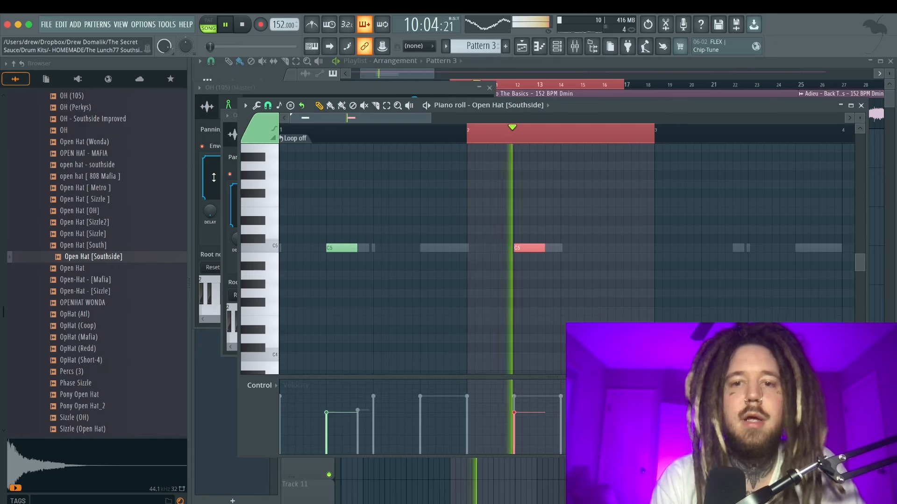
{"action": "key", "text": "ctrl+b"}
{"action": "key", "text": "ctrl+b"}
{"action": "scroll", "coordinate": [437, 248], "scroll_direction": "down", "scroll_amount": 2}
{"action": "key", "text": "space"}
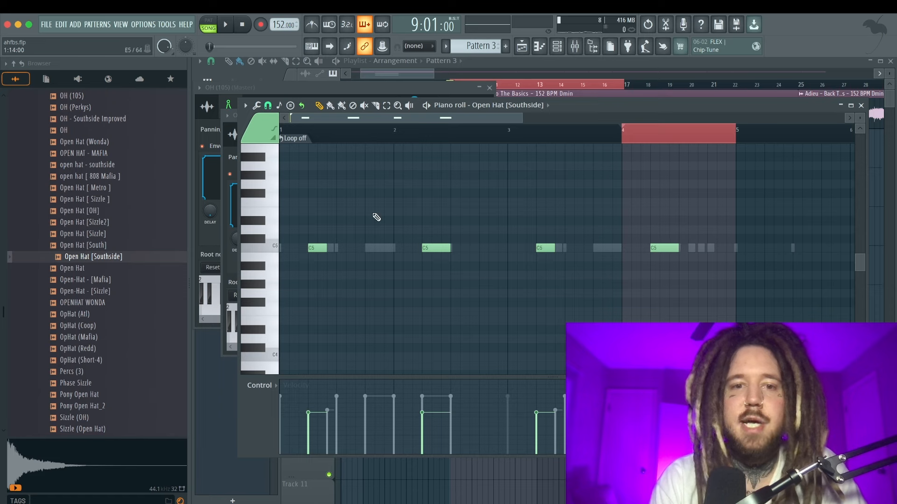
{"action": "scroll", "coordinate": [310, 245], "scroll_direction": "up", "scroll_amount": 2}
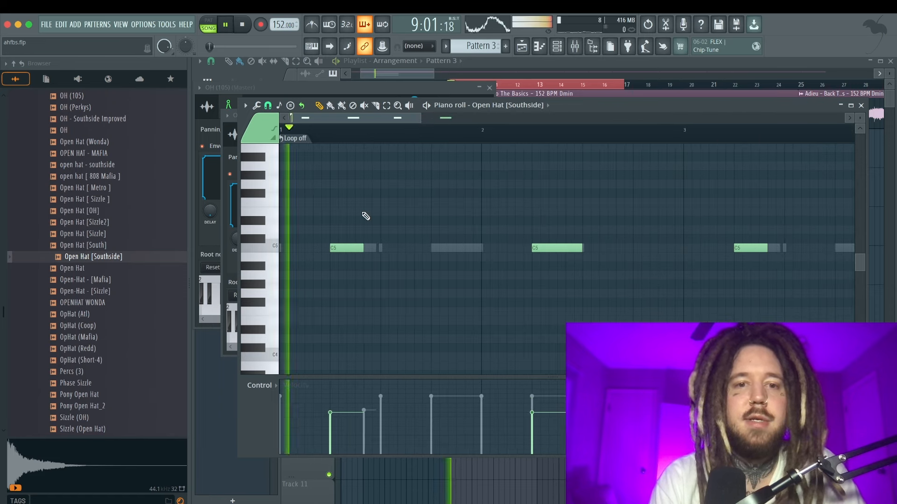
{"action": "key", "text": "Escape"}
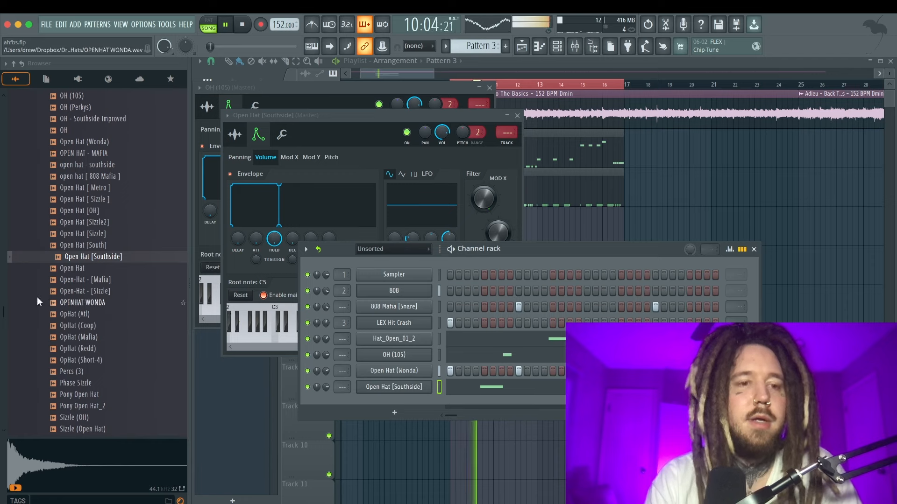
- Add [Snare] Sizzle from the drumkit's Snares folder as a channel and open its piano roll
{"action": "scroll", "coordinate": [78, 267], "scroll_direction": "up", "scroll_amount": 9}
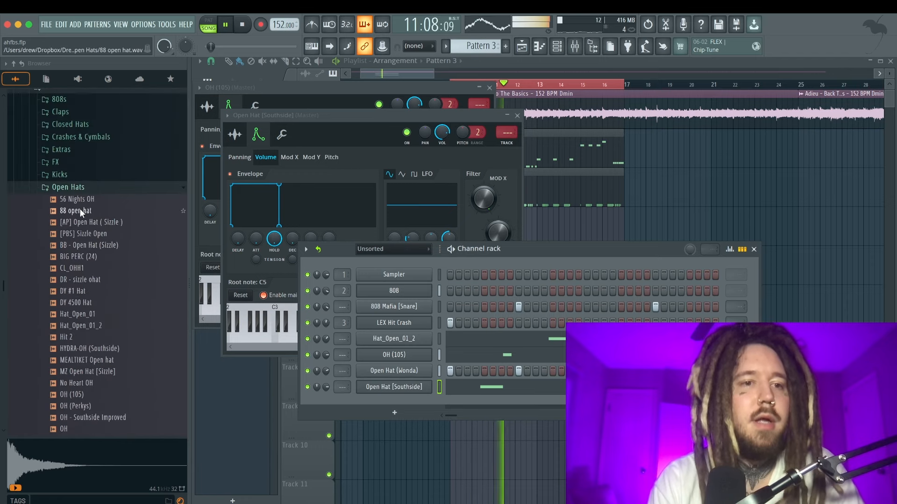
{"action": "left_click", "coordinate": [69, 187]}
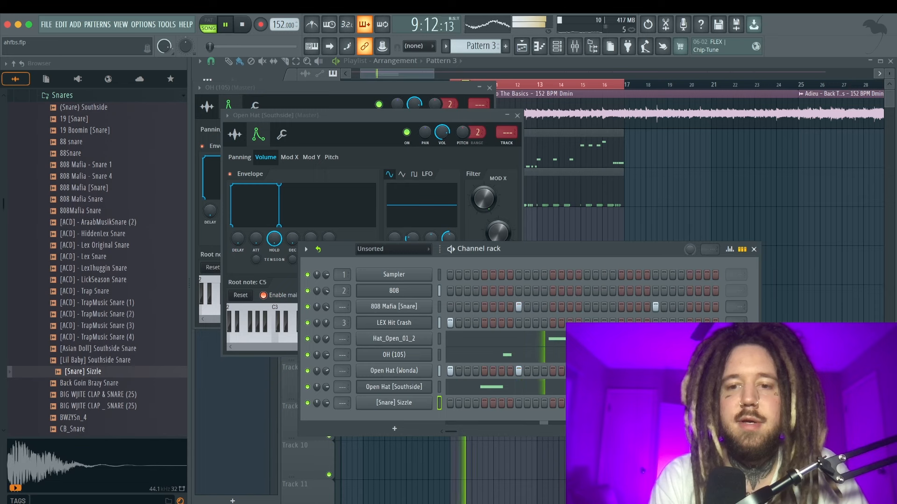
{"action": "right_click", "coordinate": [388, 401]}
{"action": "left_click", "coordinate": [474, 359]}
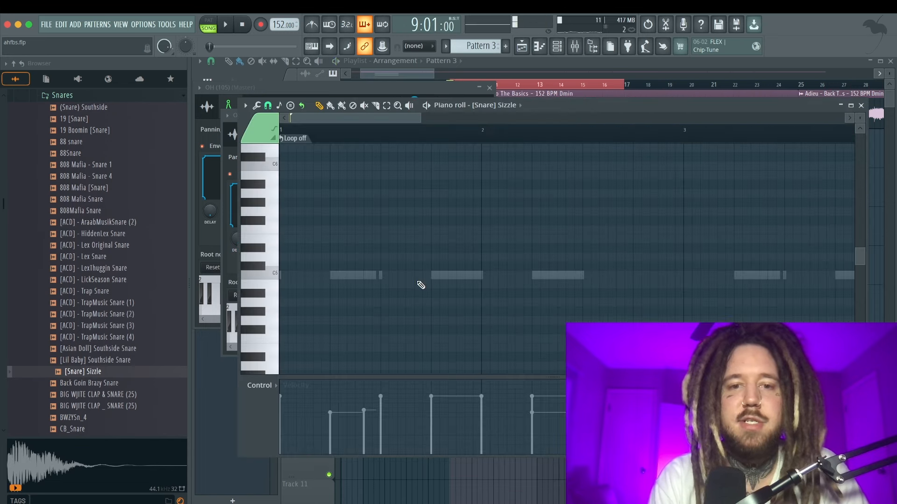
- Place one-beat C5 notes for [Snare] Sizzle at 1:15:16 and 2:03:16 during playback
{"action": "key", "text": "space"}
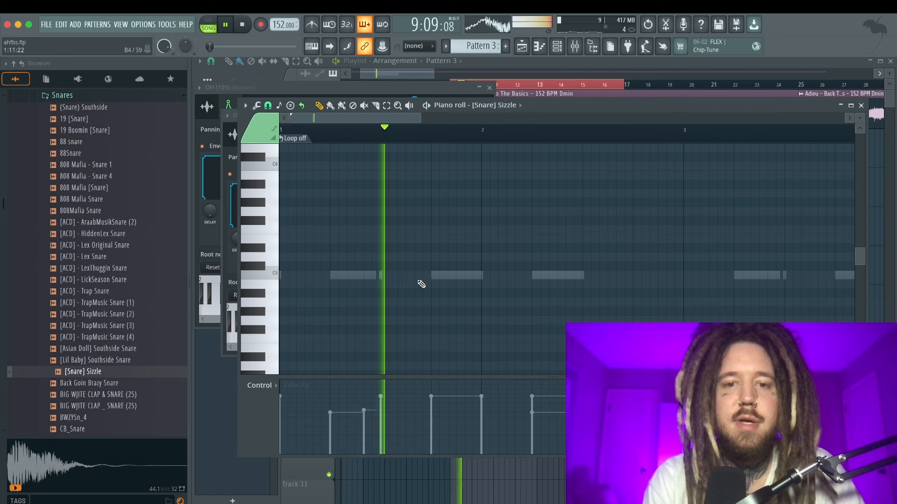
{"action": "left_click", "coordinate": [460, 277]}
{"action": "left_click_drag", "start_coordinate": [460, 276], "coordinate": [469, 276]}
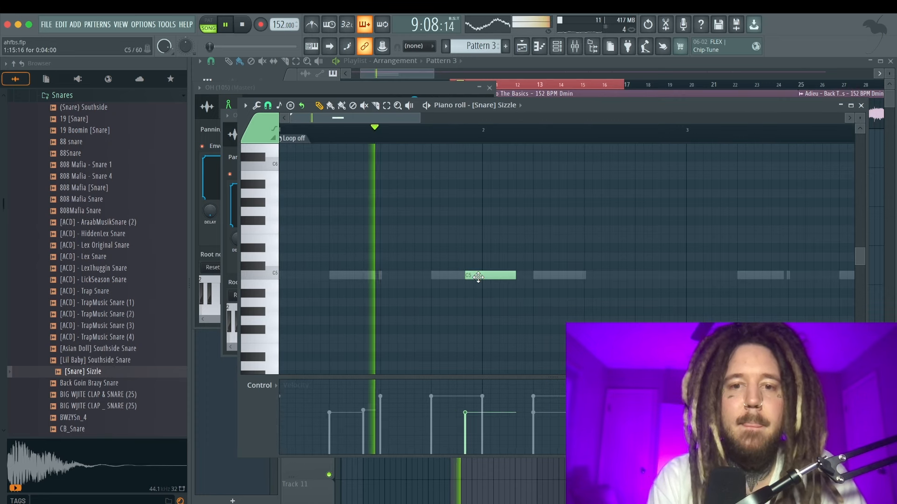
{"action": "left_click", "coordinate": [519, 277]}
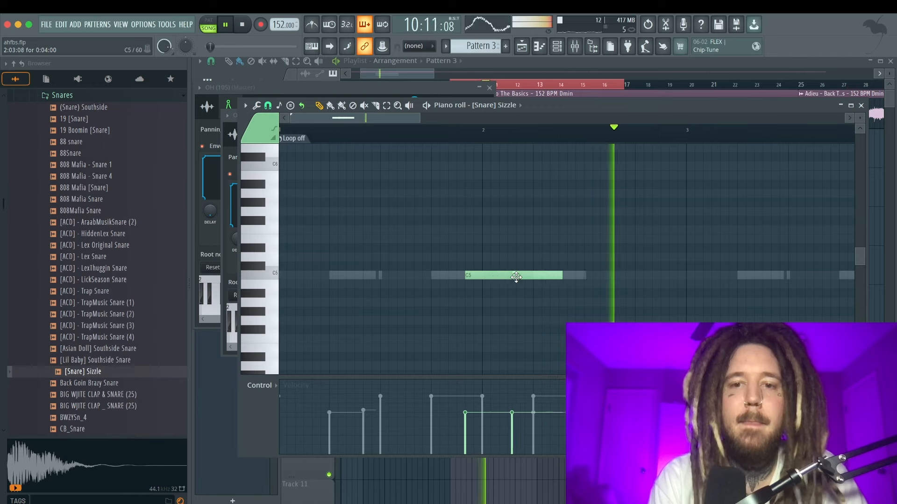
{"action": "left_click_drag", "start_coordinate": [520, 278], "coordinate": [518, 279]}
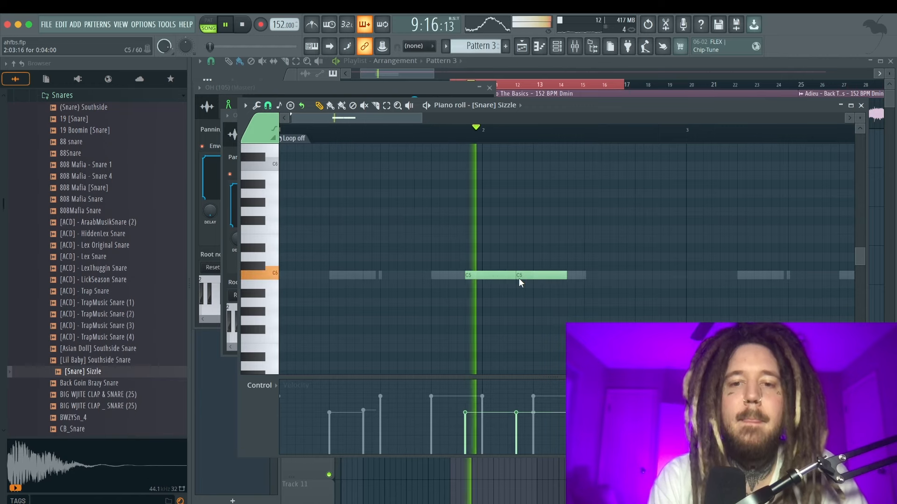
- Raise the velocity of the two [Snare] Sizzle notes to about 74% and play them back
{"action": "scroll", "coordinate": [517, 281], "scroll_direction": "right", "scroll_amount": 1}
{"action": "key", "text": "space"}
{"action": "left_click_drag", "start_coordinate": [436, 409], "coordinate": [439, 401]}
{"action": "key", "text": "space"}
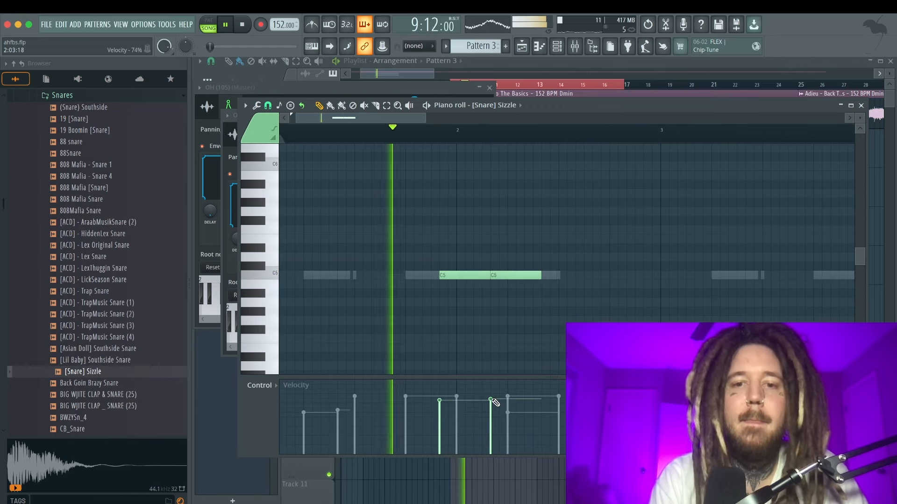
- Repeat the two-bar [Snare] Sizzle pattern through bar 8, with a fill of three short C5 notes ending bars 4 and 8
{"action": "left_click", "coordinate": [647, 276]}
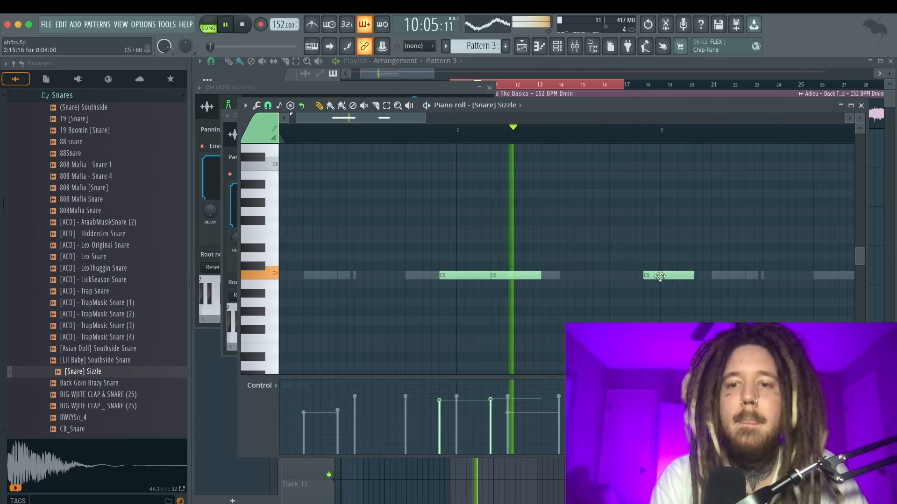
{"action": "left_click_drag", "start_coordinate": [690, 275], "coordinate": [661, 277]}
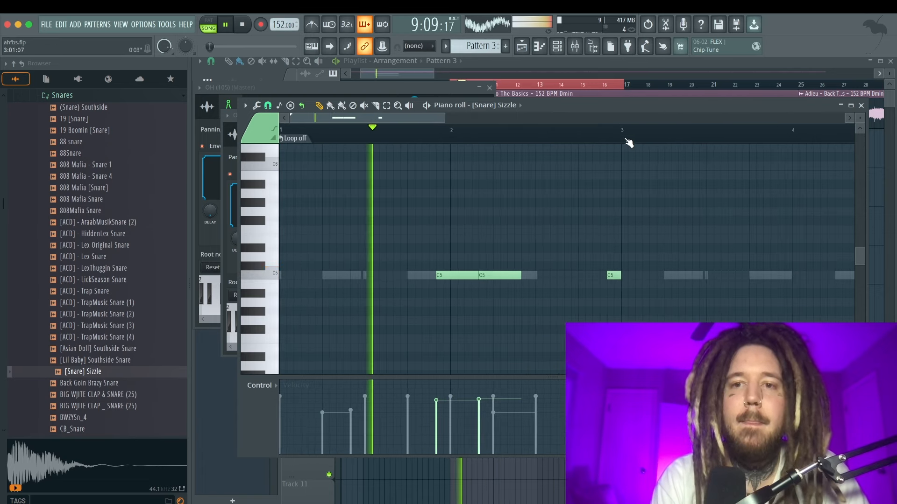
{"action": "left_click_drag", "start_coordinate": [622, 133], "coordinate": [346, 150]}
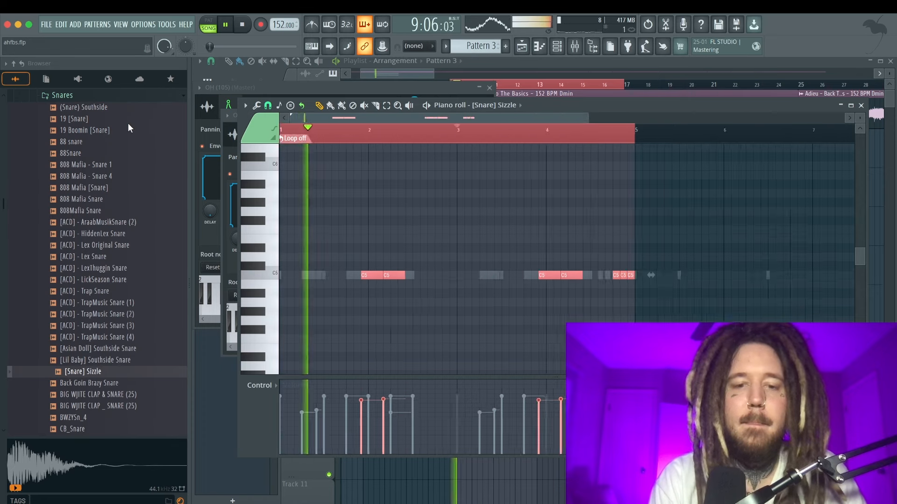
{"action": "key", "text": "super+b"}
{"action": "scroll", "coordinate": [490, 308], "scroll_direction": "down", "scroll_amount": 2}
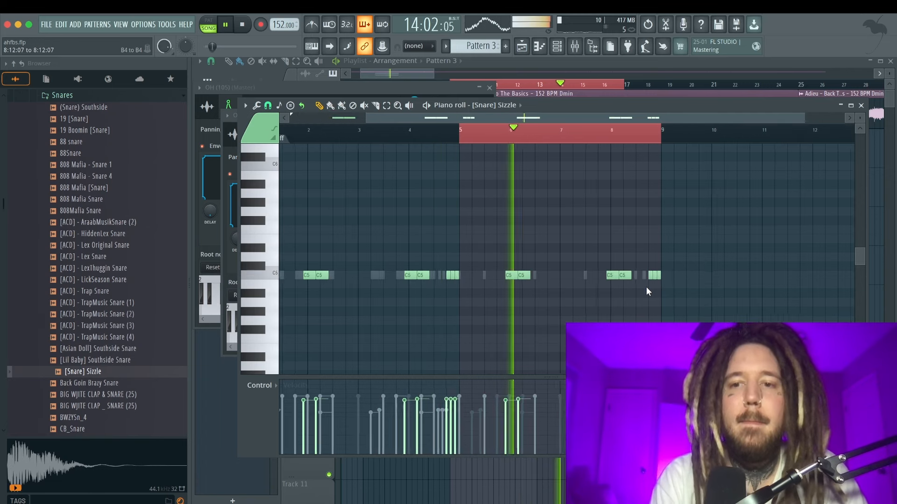
- Rework the [Snare] Sizzle fill in bar 8 with three very short C5 notes from beat 3 and further hits from 8:11:16, checking playback
{"action": "scroll", "coordinate": [646, 287], "scroll_direction": "up", "scroll_amount": 4}
{"action": "key", "text": "space"}
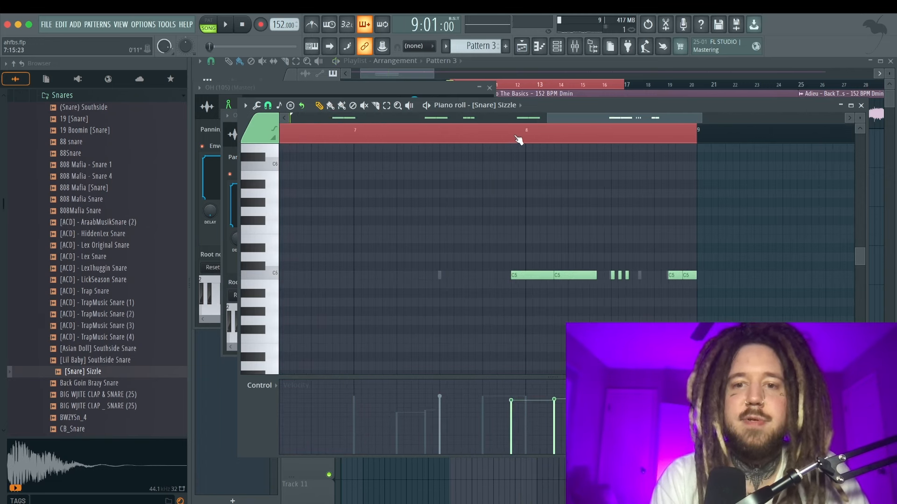
{"action": "key", "text": "space"}
{"action": "key", "text": "space"}
{"action": "key", "text": "space"}
{"action": "key", "text": "space"}
{"action": "key", "text": "space"}
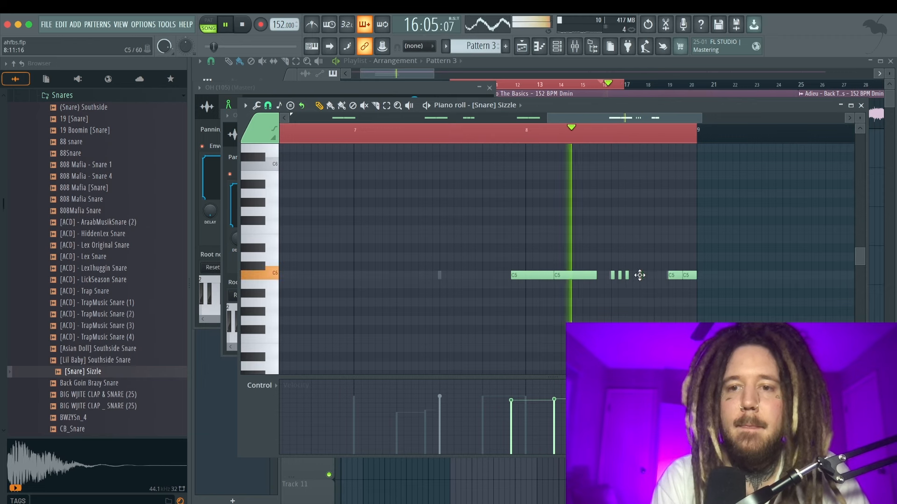
{"action": "left_click", "coordinate": [641, 276]}
{"action": "left_click", "coordinate": [656, 276]}
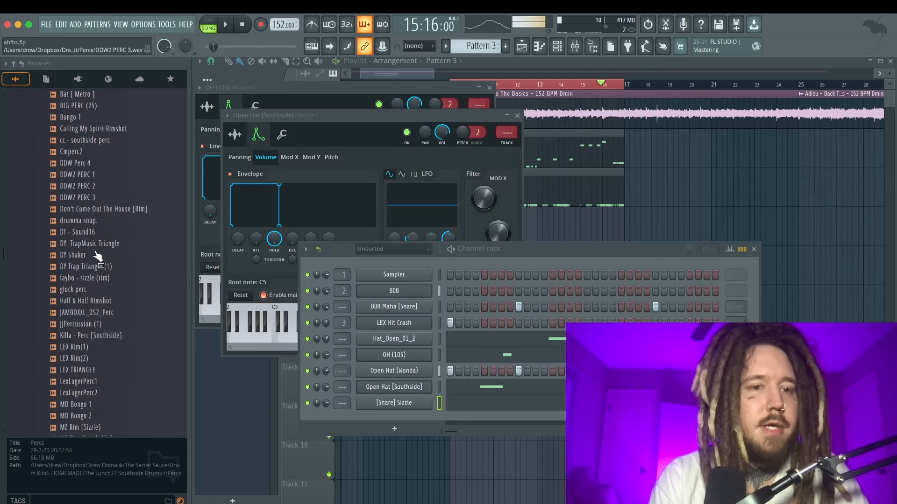
- Add DY Trap Triangle (1) from the Percs folder as a channel with short C5 notes starting bars 1 and 5, and play it back
{"action": "scroll", "coordinate": [101, 248], "scroll_direction": "down", "scroll_amount": 3}
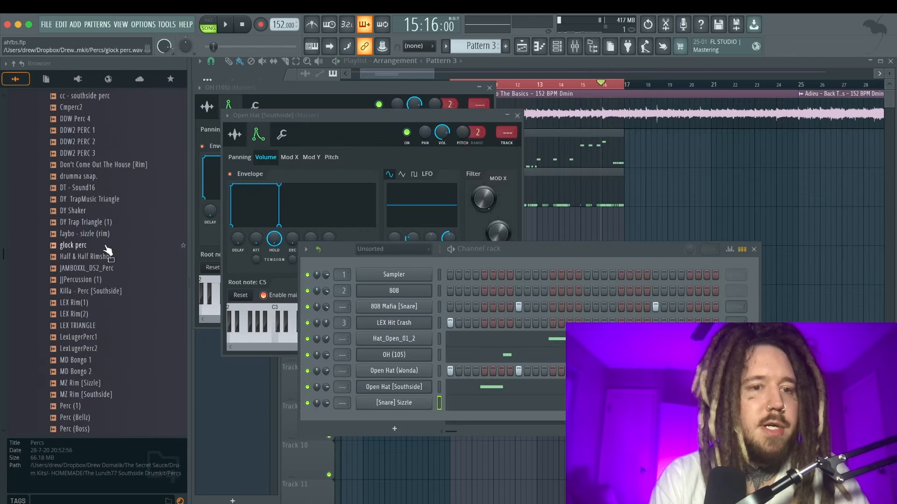
{"action": "left_click", "coordinate": [101, 223]}
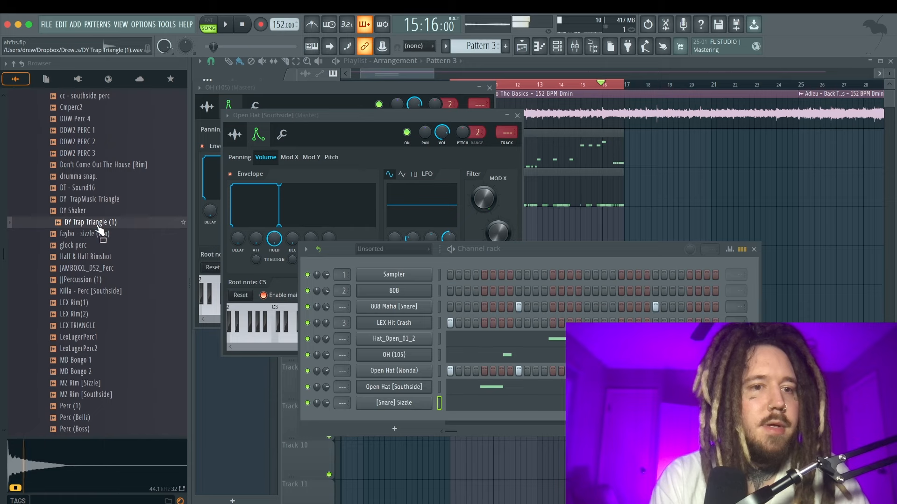
{"action": "left_click_drag", "start_coordinate": [418, 422], "coordinate": [416, 414]}
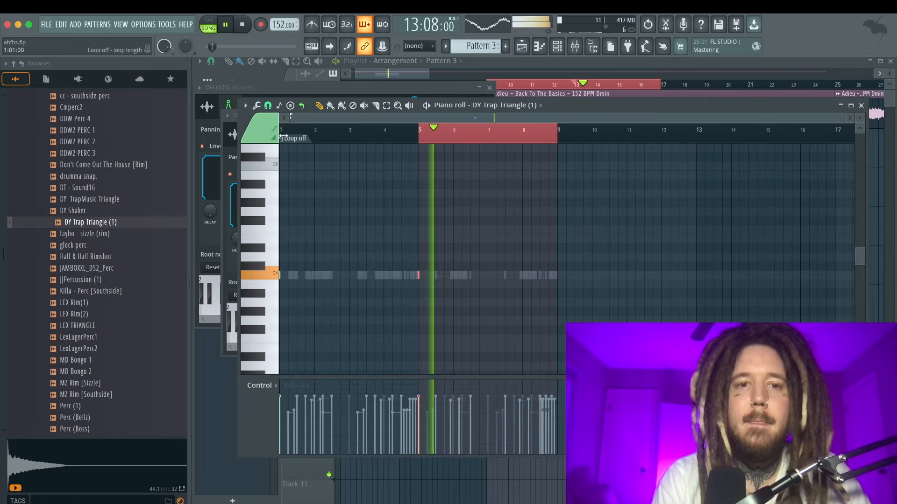
{"action": "left_click", "coordinate": [287, 131]}
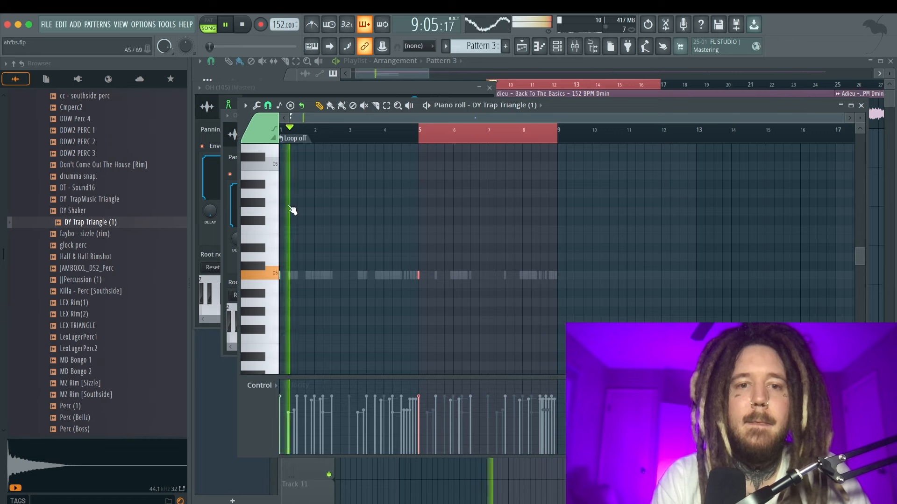
- Add short C5 notes for DY Trap Triangle (1) at the starts of bars 3 and 7
{"action": "scroll", "coordinate": [325, 251], "scroll_direction": "up", "scroll_amount": 2, "text": "ctrl"}
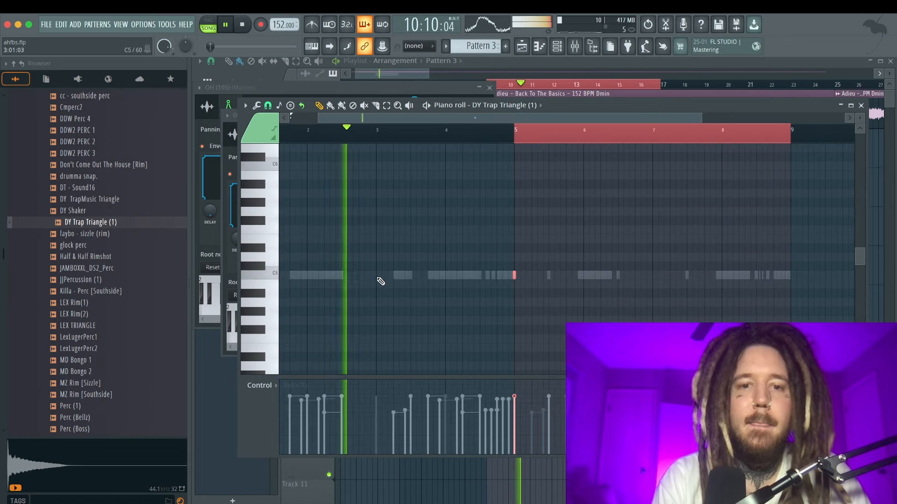
{"action": "left_click", "coordinate": [378, 275]}
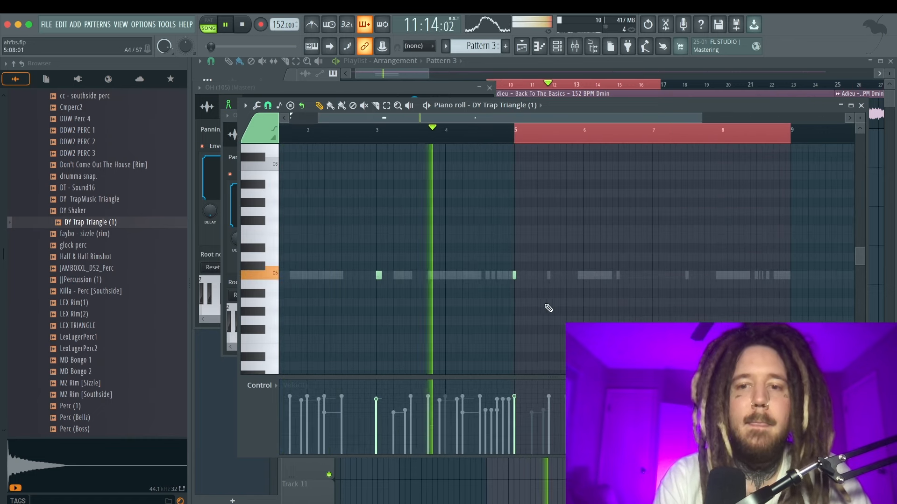
{"action": "left_click", "coordinate": [656, 275]}
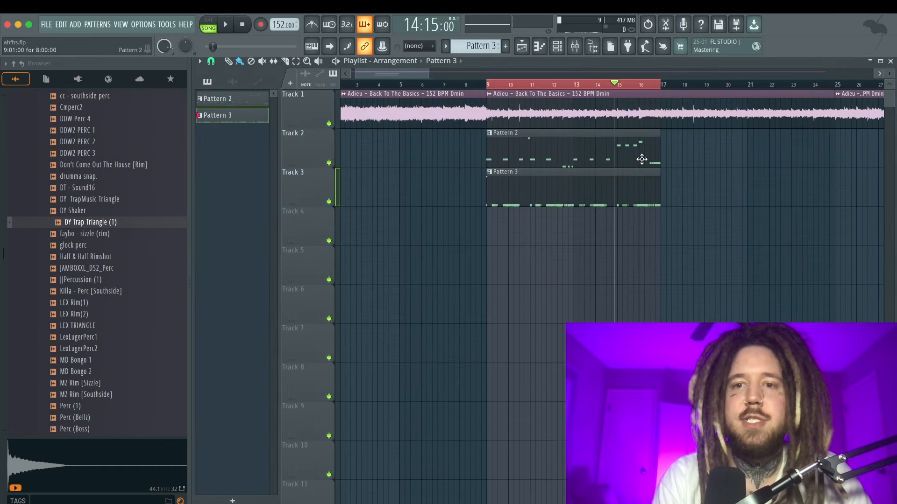
- Open the 808 notes of Pattern 2 and play back the A#5 and C6 notes around bars 7 and 8
{"action": "scroll", "coordinate": [641, 159], "scroll_direction": "up", "scroll_amount": 3, "text": "ctrl"}
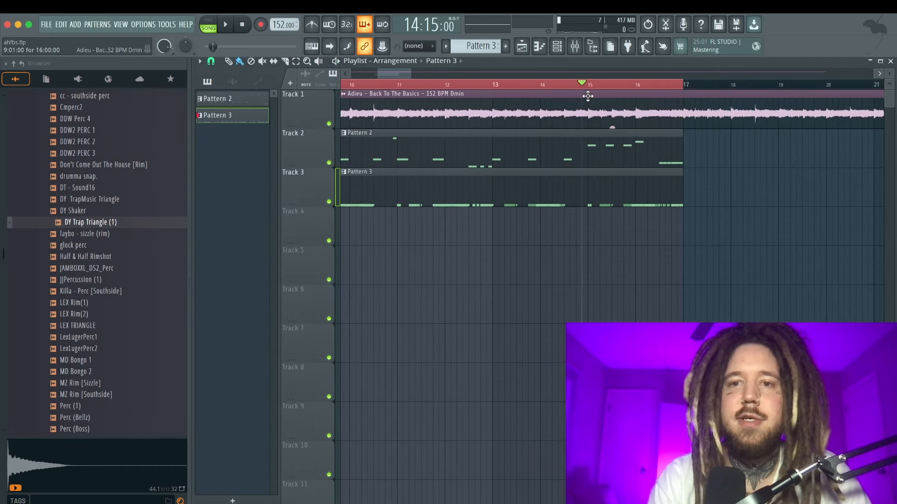
{"action": "double_click", "coordinate": [590, 146]}
{"action": "left_click_drag", "start_coordinate": [374, 202], "coordinate": [414, 203]}
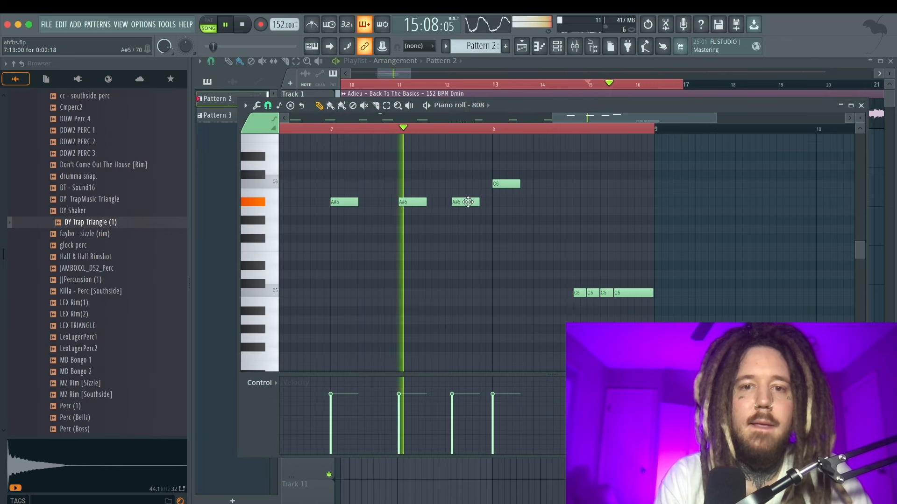
{"action": "scroll", "coordinate": [477, 224], "scroll_direction": "down", "scroll_amount": 4}
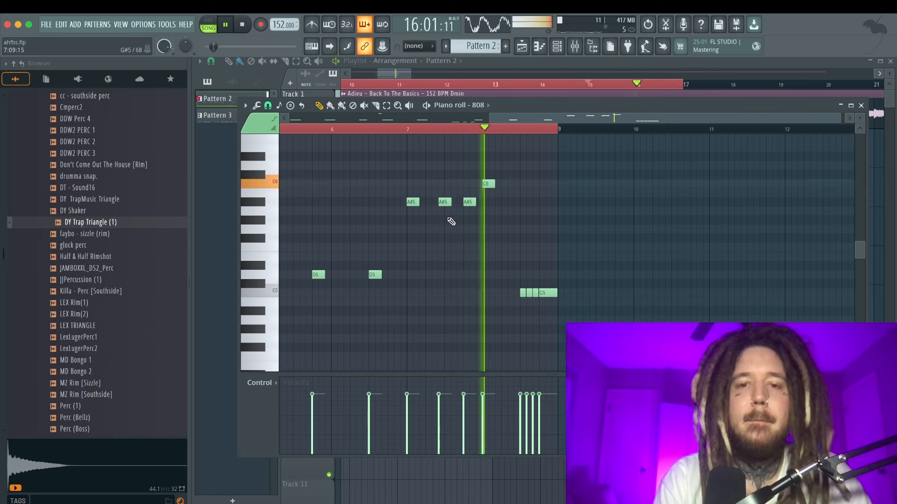
{"action": "key", "text": "space"}
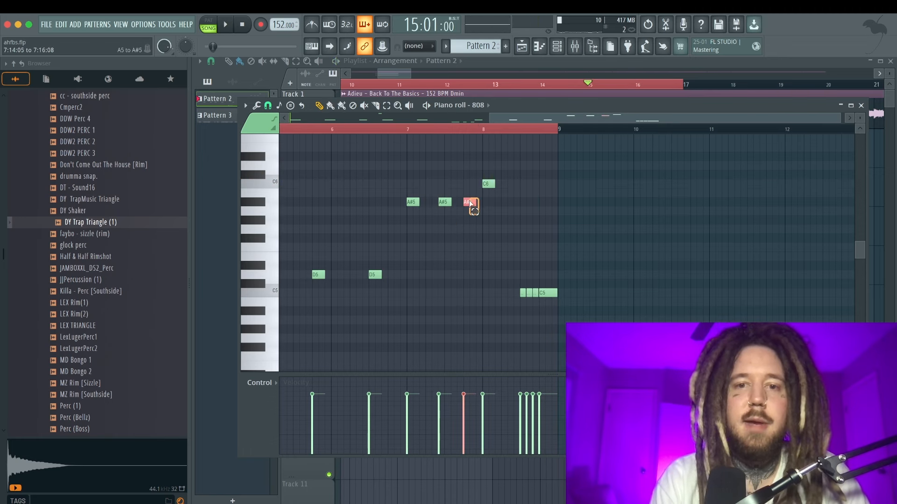
- Try lowering the third A#5 note of bar 7 by an octave and shifting the C6 note at bar 8 later
{"action": "key", "text": "ctrl+Down"}
{"action": "key", "text": "space"}
{"action": "scroll", "coordinate": [422, 309], "scroll_direction": "down", "scroll_amount": 2}
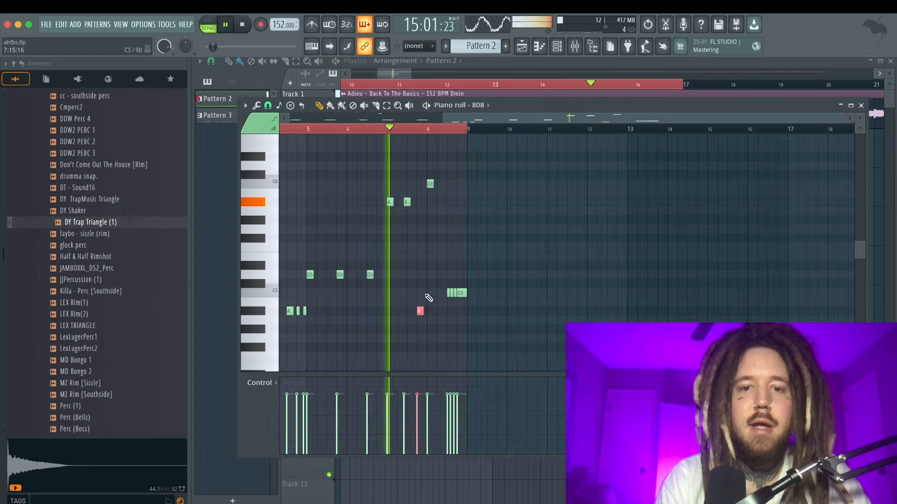
{"action": "scroll", "coordinate": [421, 309], "scroll_direction": "up", "scroll_amount": 2}
{"action": "left_click", "coordinate": [443, 183]}
{"action": "left_click_drag", "start_coordinate": [443, 183], "coordinate": [461, 183]}
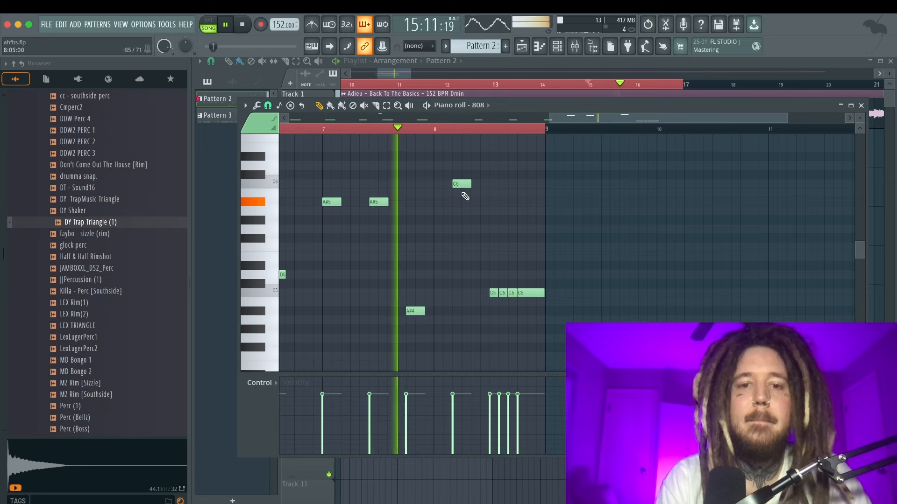
{"action": "scroll", "coordinate": [464, 192], "scroll_direction": "down", "scroll_amount": 1}
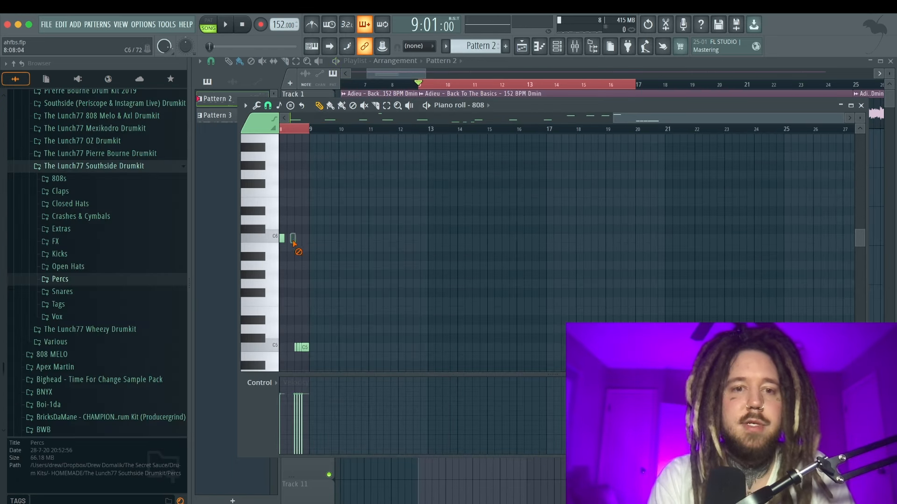
- Play the arrangement from bar 9 and close the 808 piano roll
{"action": "scroll", "coordinate": [292, 242], "scroll_direction": "up", "scroll_amount": 2}
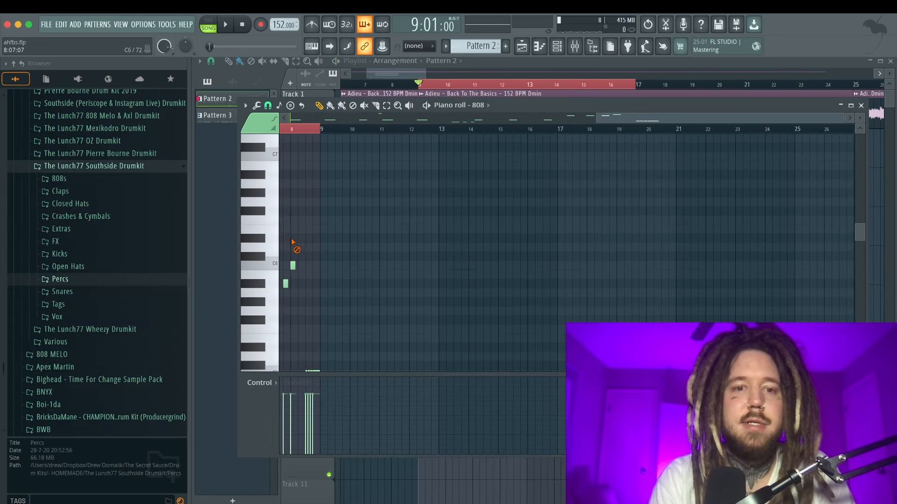
{"action": "left_click", "coordinate": [290, 130]}
{"action": "key", "text": "space"}
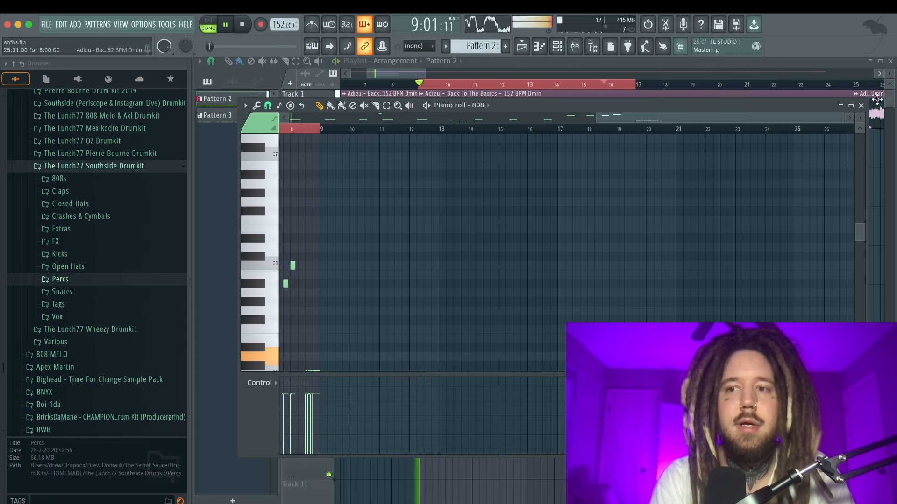
{"action": "left_click", "coordinate": [862, 105]}
{"action": "key", "text": "space"}
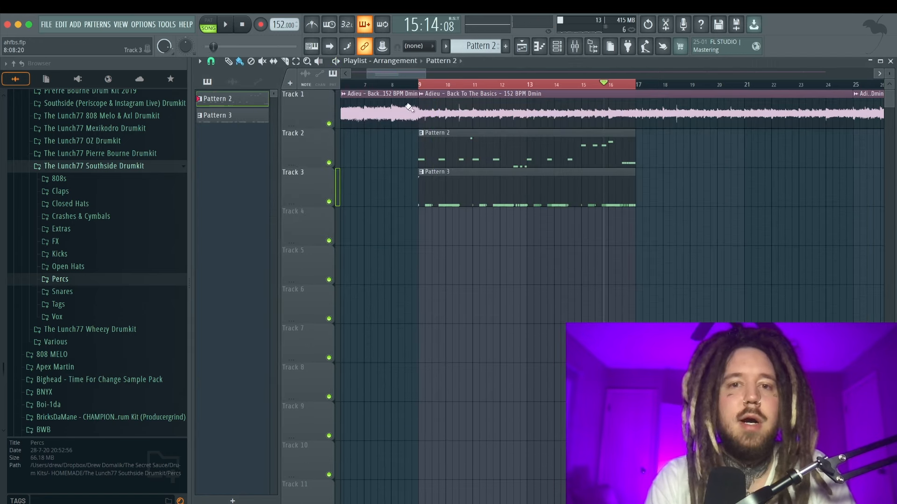
{"action": "left_click", "coordinate": [557, 50]}
{"action": "left_click", "coordinate": [89, 206]}
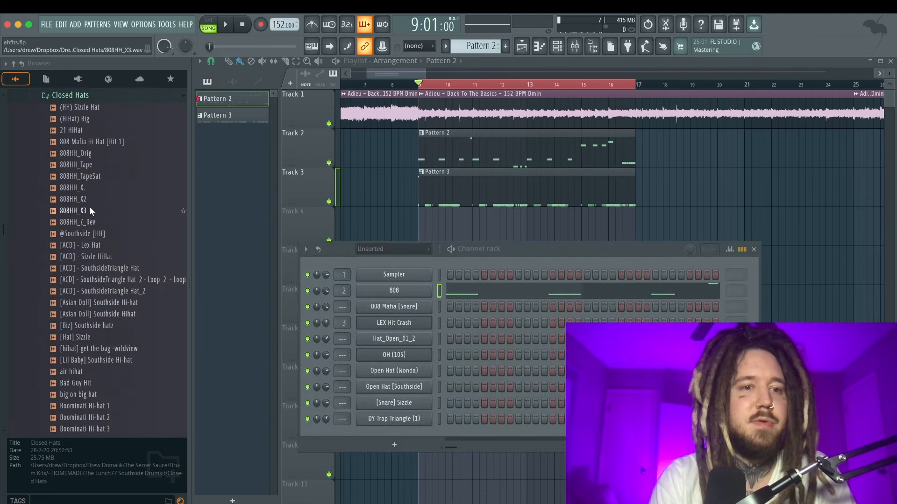
{"action": "left_click", "coordinate": [93, 210]}
{"action": "left_click", "coordinate": [99, 235]}
{"action": "left_click", "coordinate": [99, 245]}
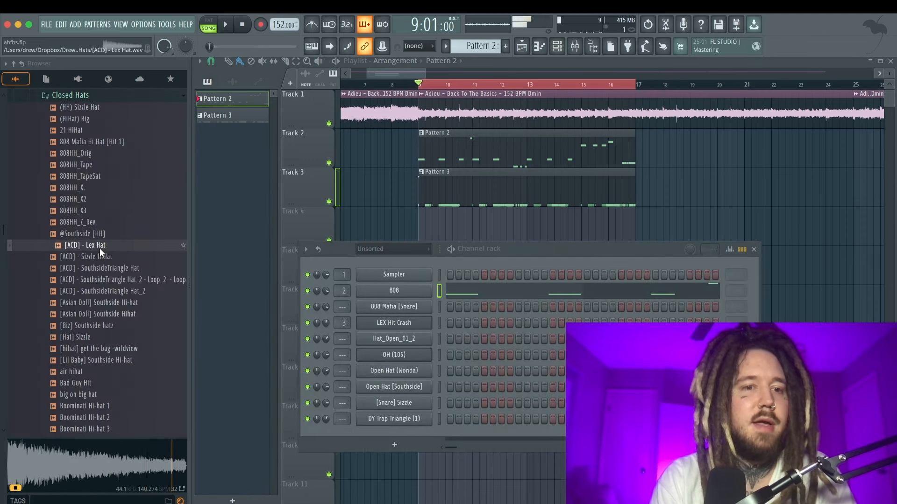
{"action": "left_click", "coordinate": [100, 254]}
- Compare further closed hats including (HiHat) Big, and add 21 HiHat as a channel in Pattern 3
{"action": "scroll", "coordinate": [100, 254], "scroll_direction": "up", "scroll_amount": 4}
{"action": "left_click", "coordinate": [95, 232]}
{"action": "left_click", "coordinate": [97, 221]}
{"action": "left_click", "coordinate": [88, 212]}
{"action": "left_click", "coordinate": [89, 222]}
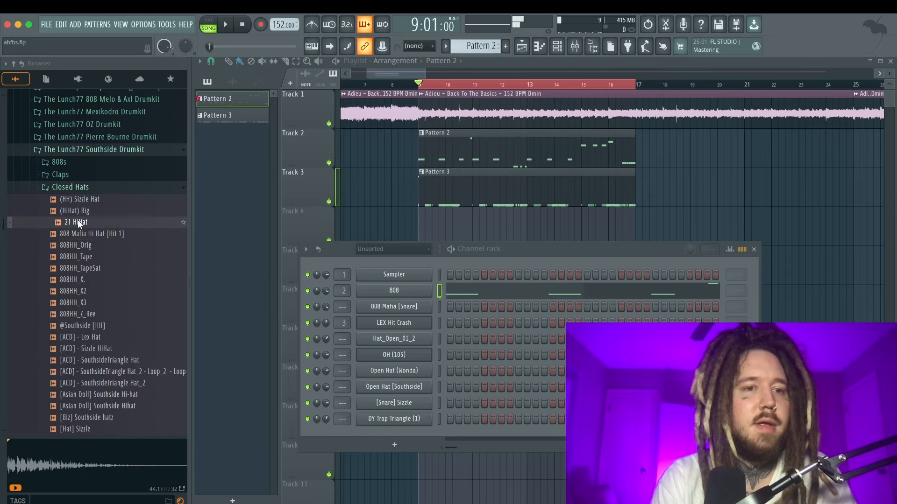
{"action": "left_click_drag", "start_coordinate": [388, 429], "coordinate": [388, 430]}
{"action": "left_click_drag", "start_coordinate": [388, 429], "coordinate": [388, 430]}
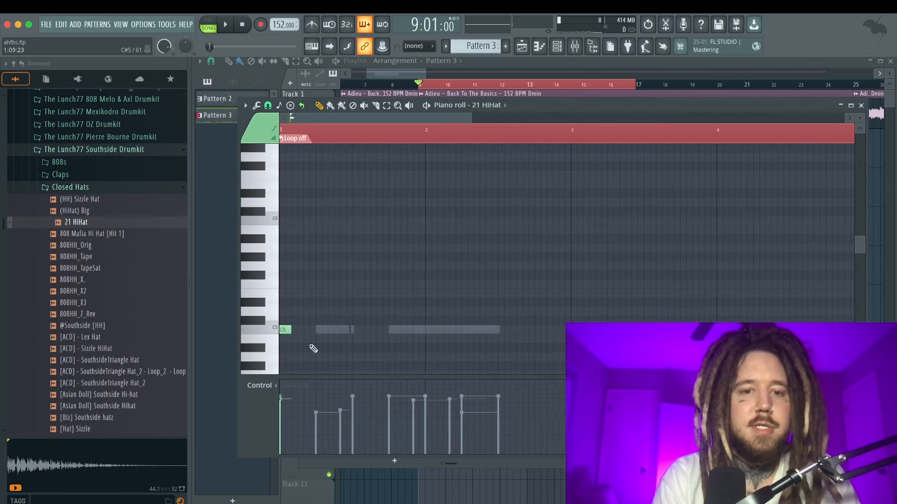
- Place three consecutive C5 notes of length 0:01:08 for 21 HiHat, filling the first beat of bar 1
{"action": "scroll", "coordinate": [314, 349], "scroll_direction": "up", "scroll_amount": 3}
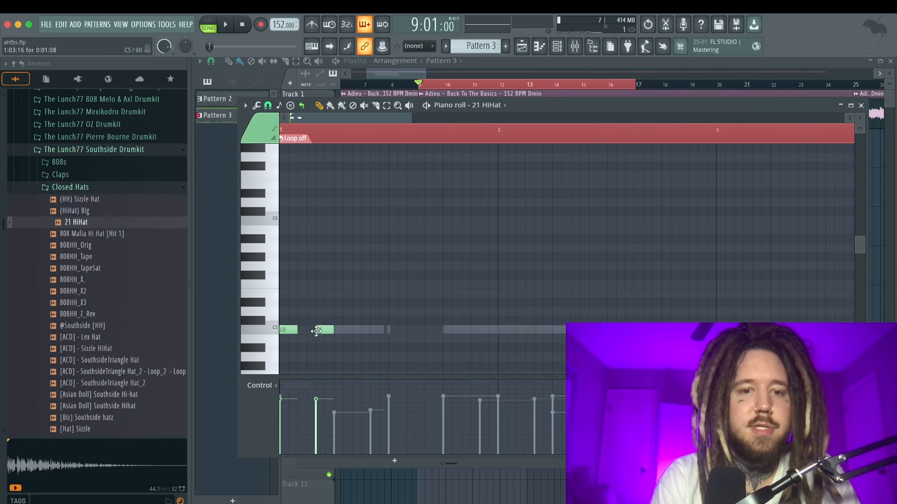
{"action": "key", "text": "space"}
{"action": "left_click_drag", "start_coordinate": [319, 332], "coordinate": [305, 330]}
{"action": "left_click", "coordinate": [322, 330]}
{"action": "key", "text": "space"}
{"action": "left_click", "coordinate": [268, 105]}
{"action": "left_click", "coordinate": [282, 187]}
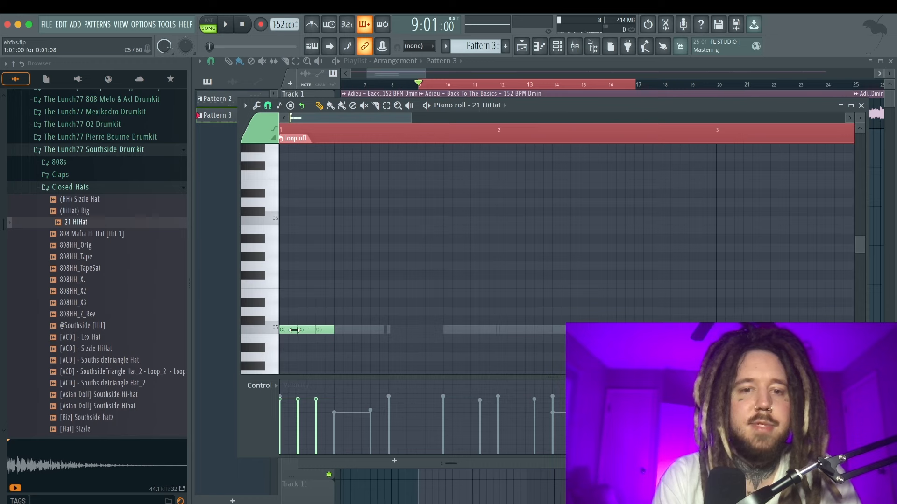
- Duplicate the three-note 21 HiHat group until it fills four bars, and play it back
{"action": "scroll", "coordinate": [321, 331], "scroll_direction": "up", "scroll_amount": 3}
{"action": "key", "text": "ctrl+b"}
{"action": "key", "text": "space"}
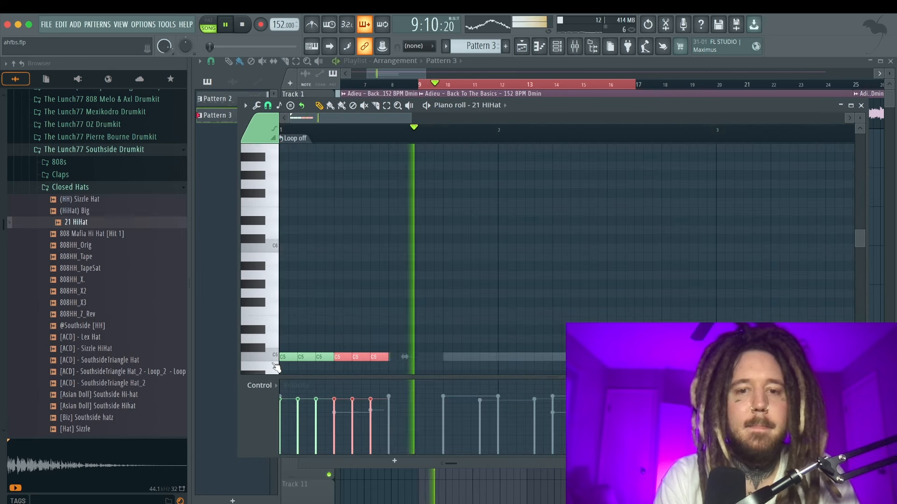
{"action": "key", "text": "ctrl+b"}
{"action": "key", "text": "ctrl+b"}
{"action": "key", "text": "ctrl+b"}
{"action": "key", "text": "ctrl+b"}
{"action": "key", "text": "ctrl+b"}
{"action": "key", "text": "ctrl+b"}
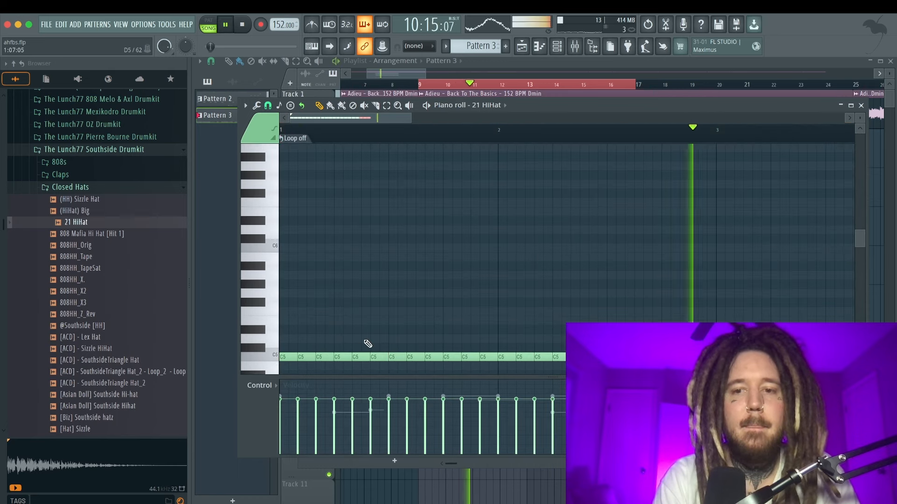
{"action": "scroll", "coordinate": [367, 343], "scroll_direction": "down", "scroll_amount": 2}
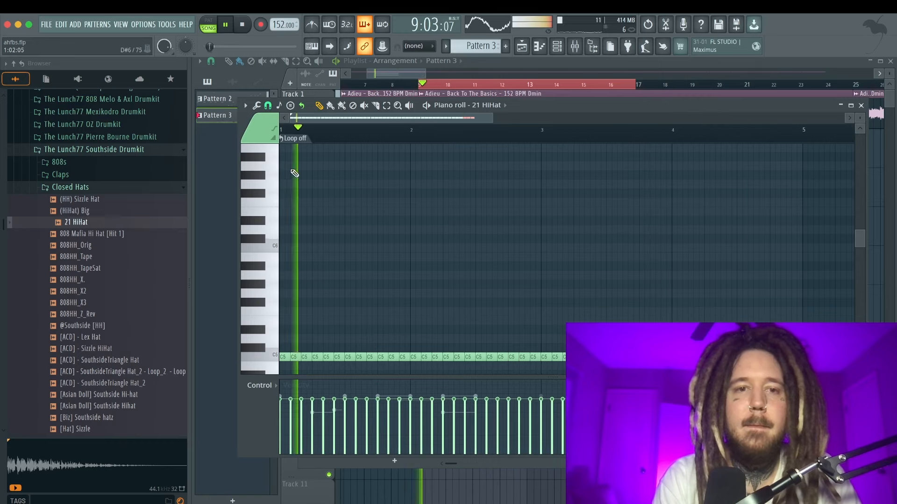
{"action": "scroll", "coordinate": [331, 238], "scroll_direction": "up", "scroll_amount": 2}
{"action": "scroll", "coordinate": [346, 238], "scroll_direction": "up", "scroll_amount": 1}
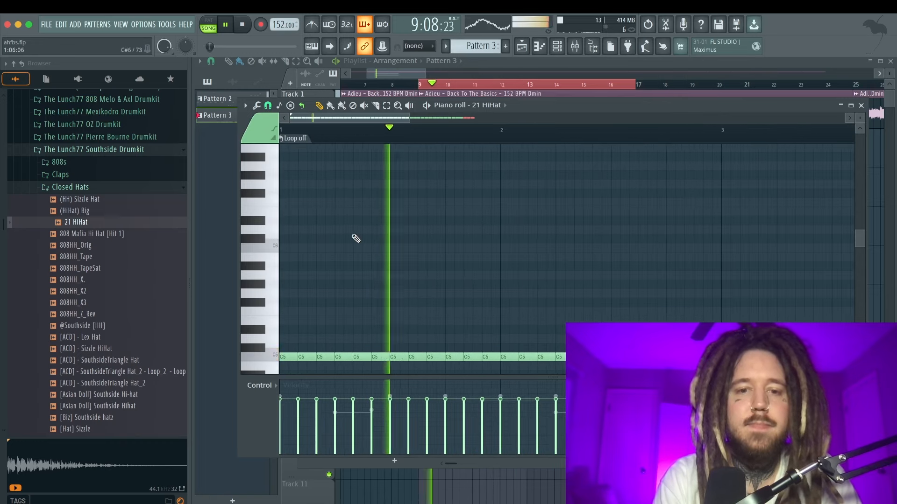
- Open gaps in the hats near 1:10 and late in bar 2, with faster C5 notes leading into bar 3, and repeat both bars through bar 4
{"action": "right_click", "coordinate": [413, 358]}
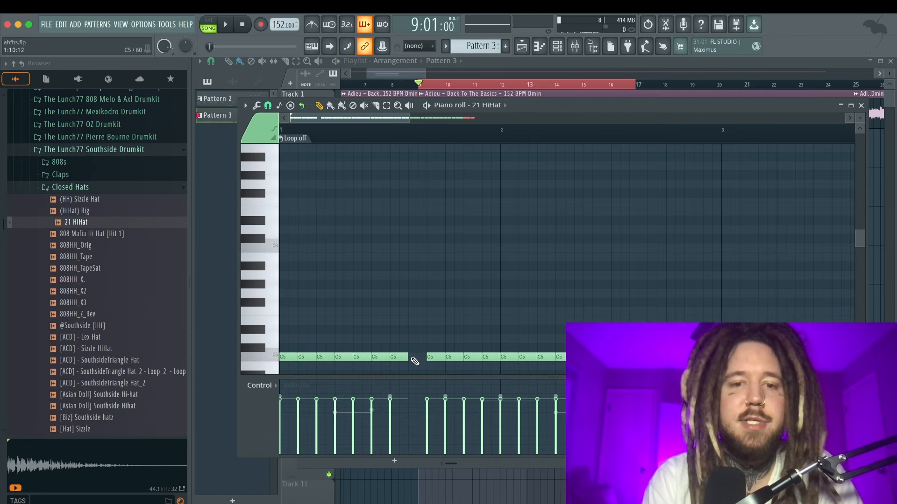
{"action": "key", "text": "space"}
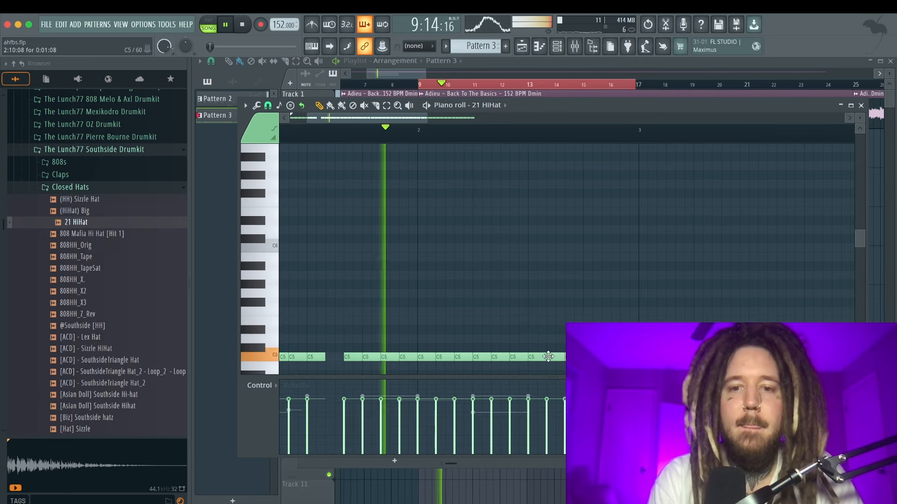
{"action": "key", "text": "space"}
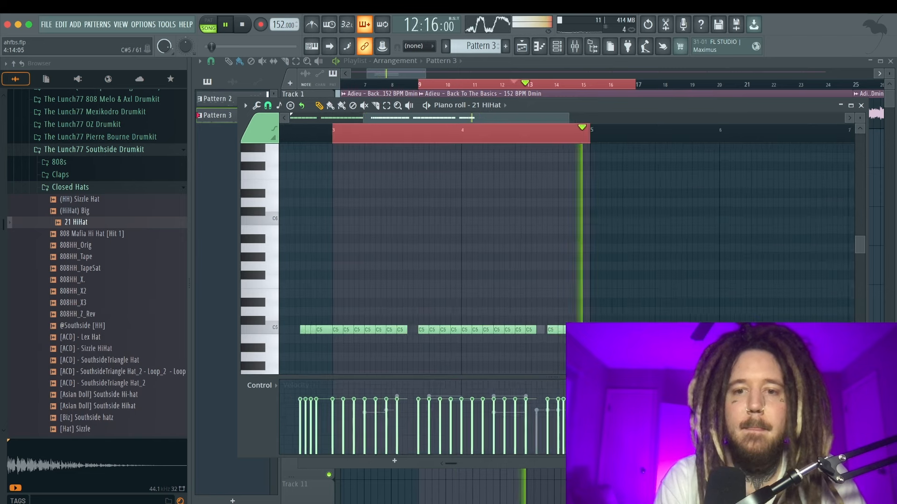
- Play back the repeated 21 HiHat pattern around bars 3 and 4 to check its gaps and rolls
{"action": "key", "text": "space"}
{"action": "key", "text": "space"}
{"action": "key", "text": "space"}
{"action": "key", "text": "space"}
{"action": "scroll", "coordinate": [579, 321], "scroll_direction": "down", "scroll_amount": 3}
{"action": "key", "text": "space"}
{"action": "scroll", "coordinate": [578, 321], "scroll_direction": "down", "scroll_amount": 5}
{"action": "scroll", "coordinate": [578, 321], "scroll_direction": "up", "scroll_amount": 1}
{"action": "scroll", "coordinate": [577, 321], "scroll_direction": "down", "scroll_amount": 2}
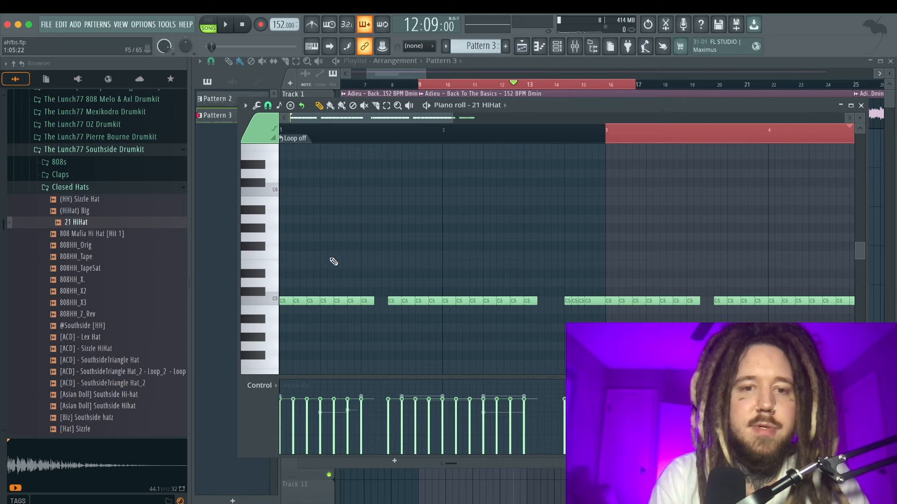
- Add a three-note E5 hat roll at 1:13 and a softer four-note D#4 roll at 2:05, and copy bars 1–2 over bars 3–4
{"action": "scroll", "coordinate": [334, 260], "scroll_direction": "up", "scroll_amount": 4}
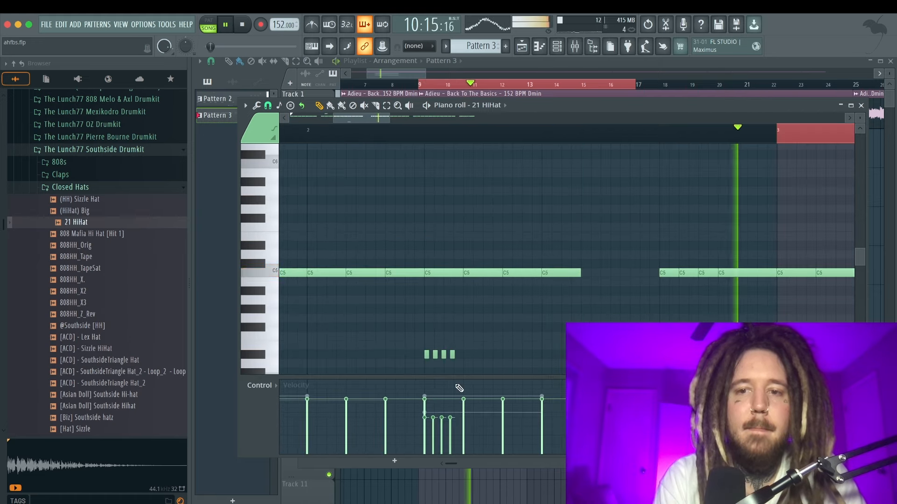
{"action": "scroll", "coordinate": [538, 329], "scroll_direction": "down", "scroll_amount": 5}
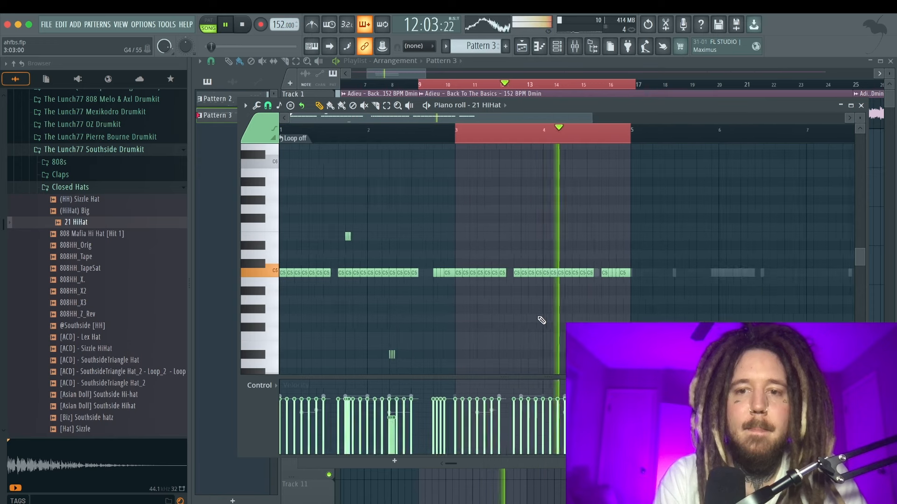
{"action": "left_click", "coordinate": [631, 139], "text": "ctrl"}
{"action": "left_click_drag", "start_coordinate": [630, 139], "coordinate": [459, 136]}
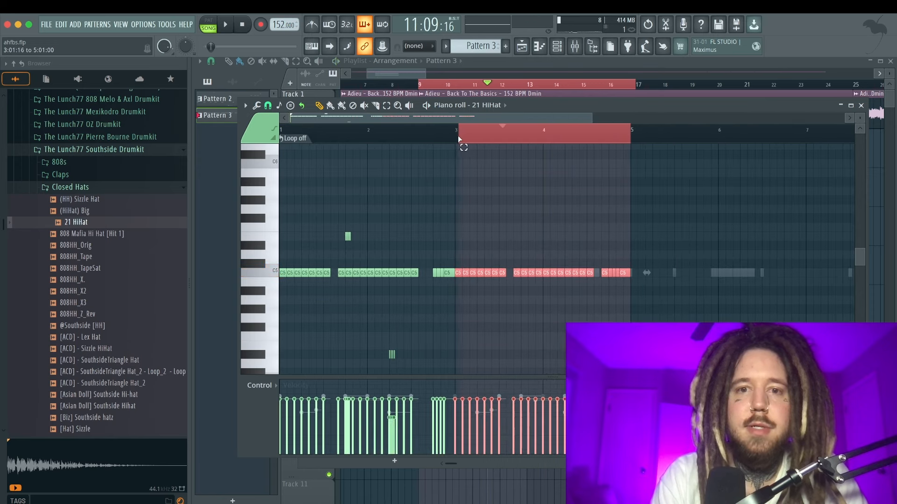
{"action": "key", "text": "space"}
{"action": "scroll", "coordinate": [499, 201], "scroll_direction": "right", "scroll_amount": 2}
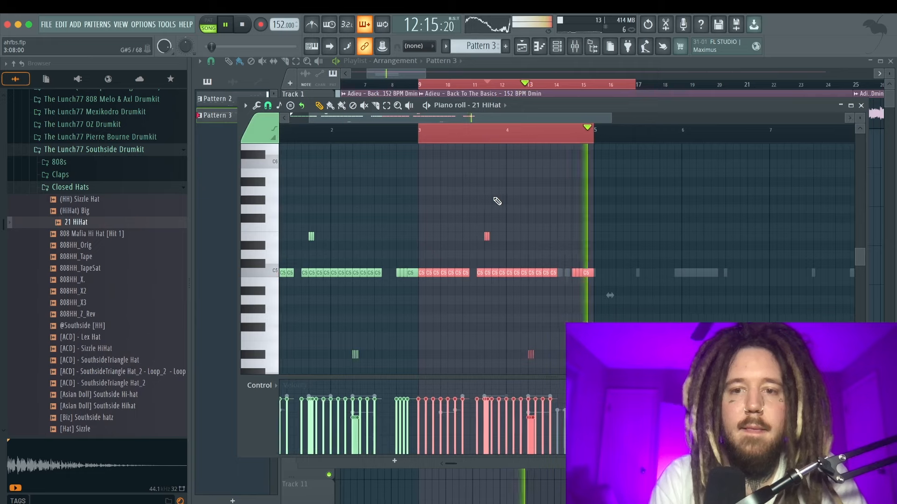
{"action": "scroll", "coordinate": [500, 206], "scroll_direction": "down", "scroll_amount": 1}
{"action": "key", "text": "space"}
{"action": "key", "text": "space"}
- Fill the late gap in bar 4 with C5 hats ending in short separated hits, and copy the four-bar pattern to bars 5–8
{"action": "scroll", "coordinate": [534, 236], "scroll_direction": "up", "scroll_amount": 5, "text": "ctrl"}
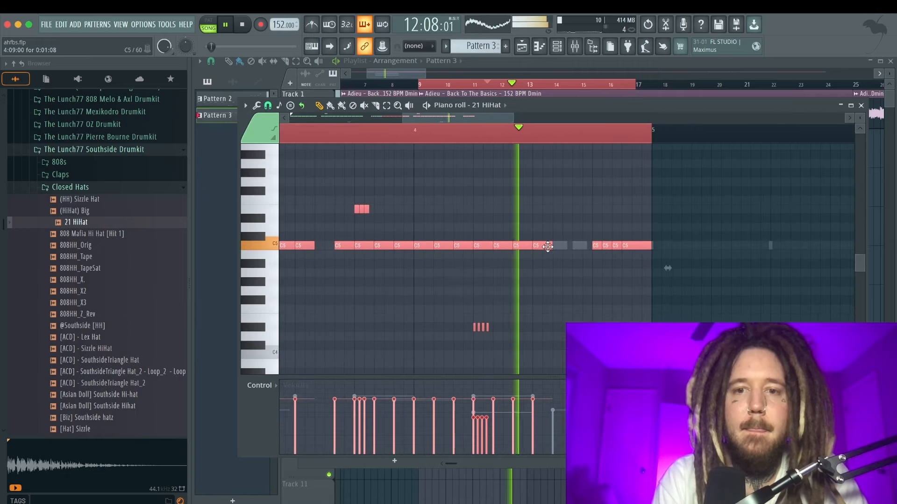
{"action": "left_click", "coordinate": [560, 246]}
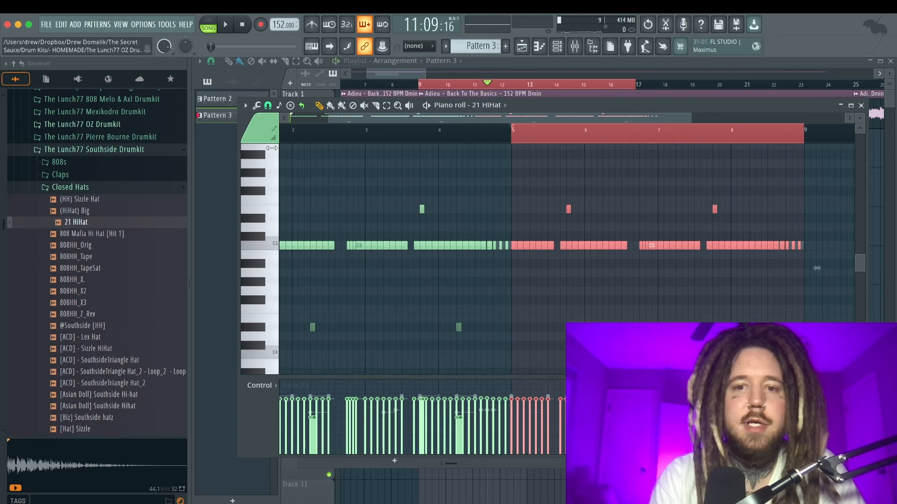
{"action": "scroll", "coordinate": [514, 268], "scroll_direction": "down", "scroll_amount": 3}
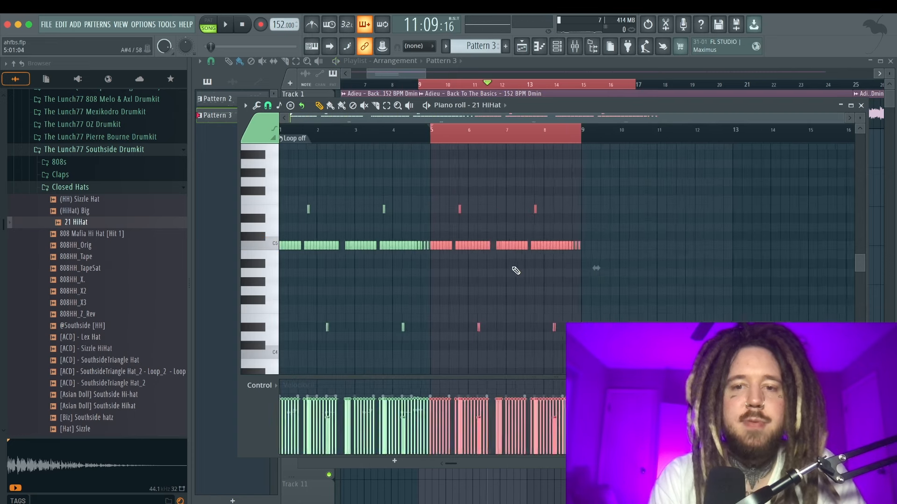
{"action": "left_click", "coordinate": [402, 269]}
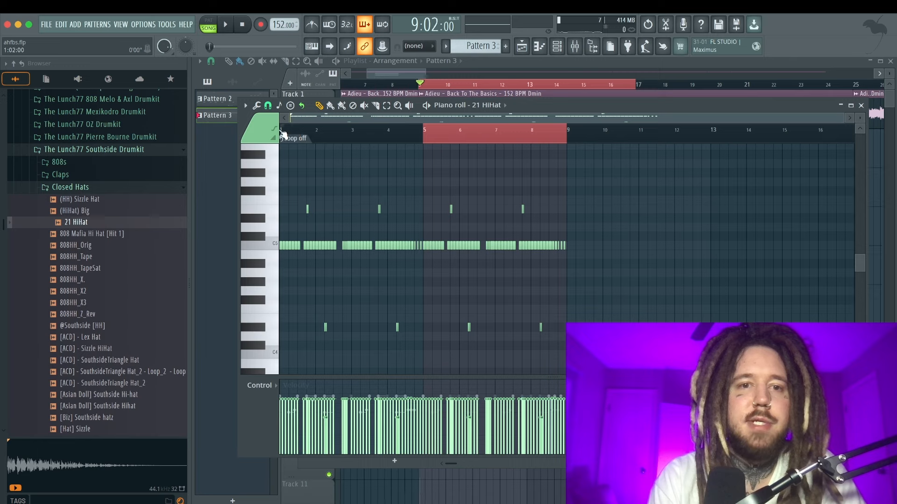
- Thin out the low rolls in the 21 HiHat pattern by removing the D#4 roll in bar 4
{"action": "key", "text": "space"}
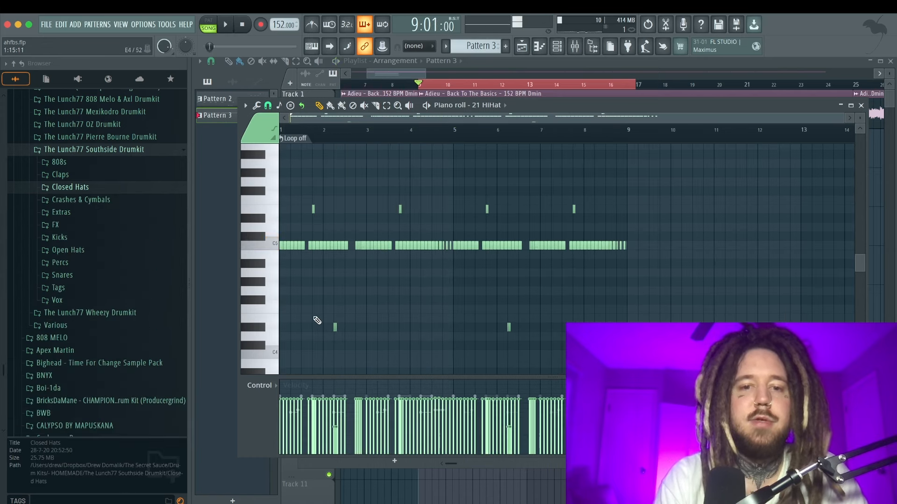
{"action": "left_click_drag", "start_coordinate": [317, 320], "coordinate": [574, 373]}
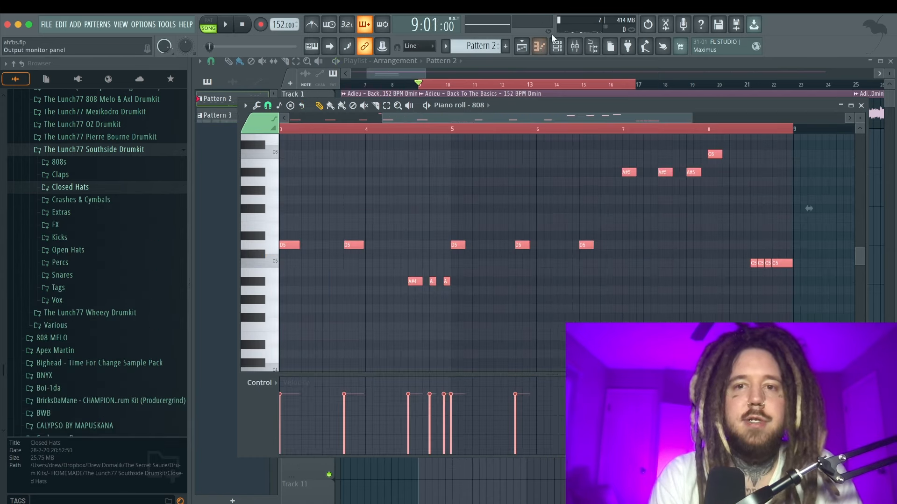
- Add [TECK] Kick (Blast) to Pattern 2, copy the 808 rhythm into its piano roll and limit all the notes to C5
{"action": "left_click", "coordinate": [557, 46]}
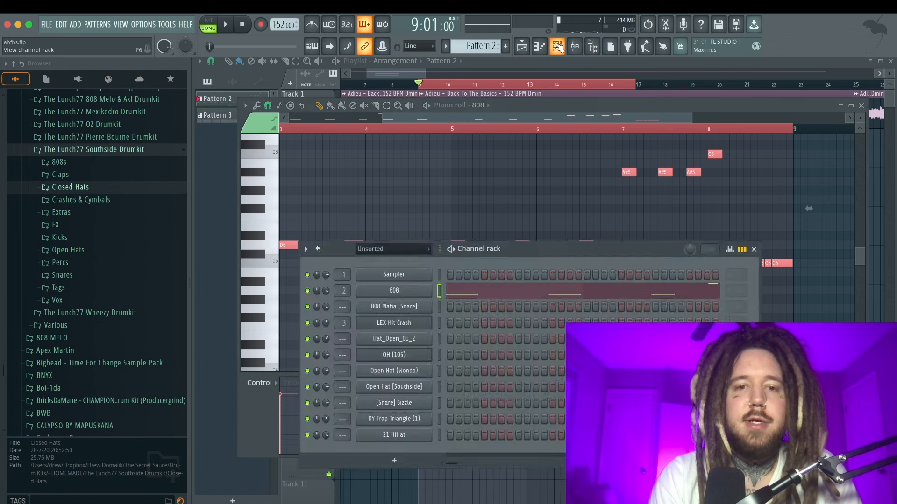
{"action": "left_click", "coordinate": [86, 240]}
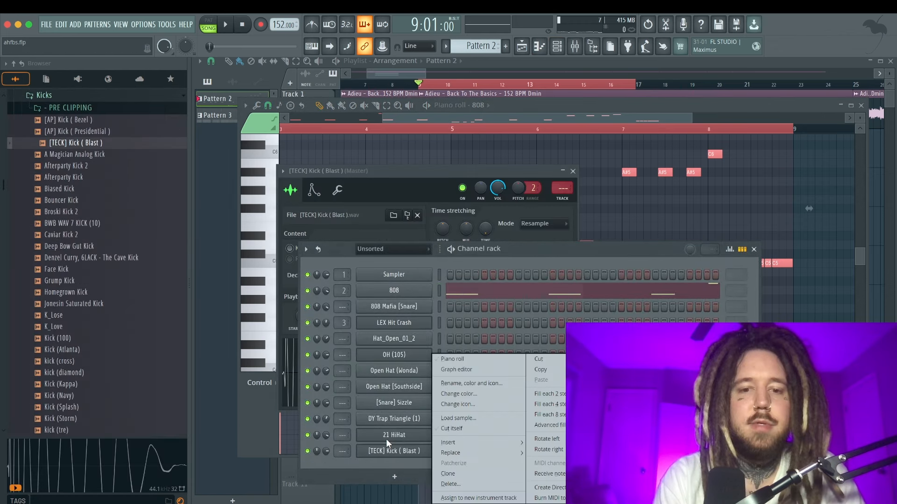
{"action": "right_click", "coordinate": [388, 450]}
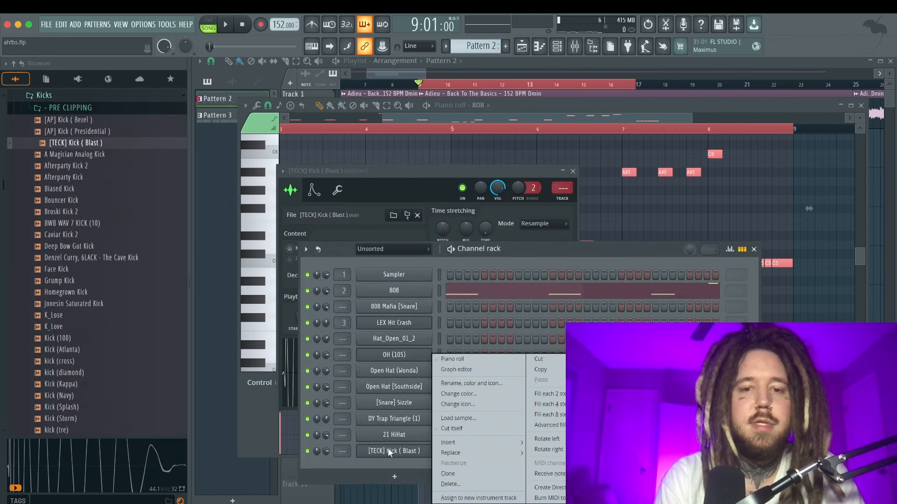
{"action": "left_click", "coordinate": [461, 359]}
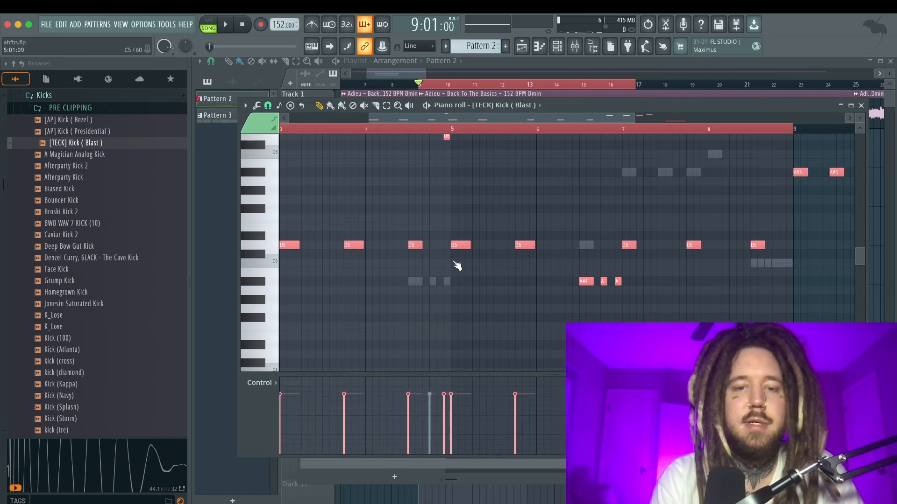
{"action": "key", "text": "alt+l"}
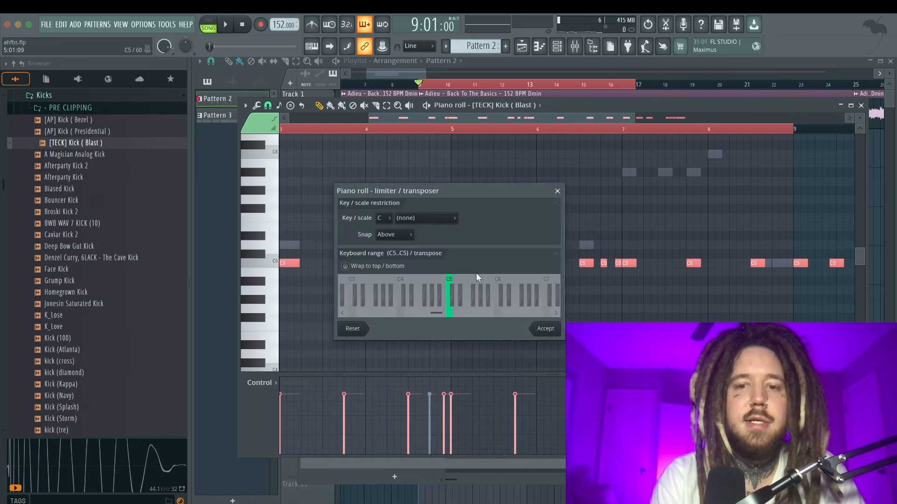
{"action": "left_click", "coordinate": [542, 329]}
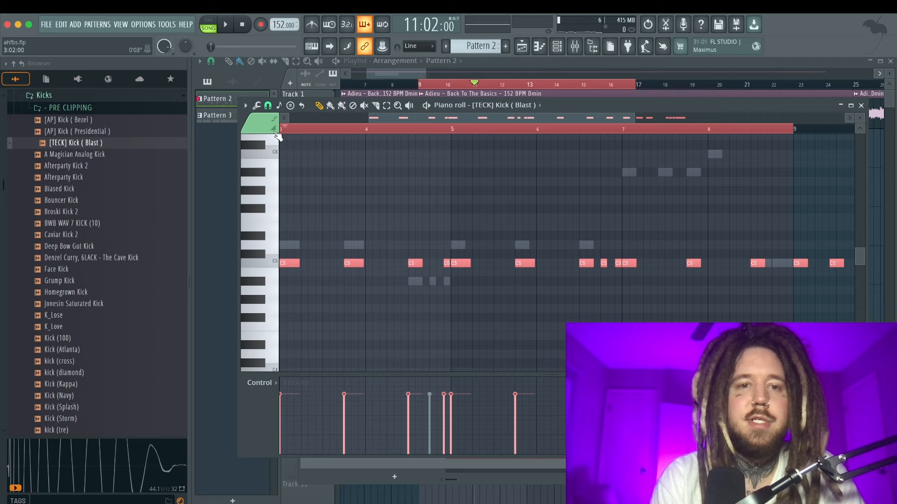
- Play Pattern 2 and delete the extra kick note just before bar 3
{"action": "key", "text": "space"}
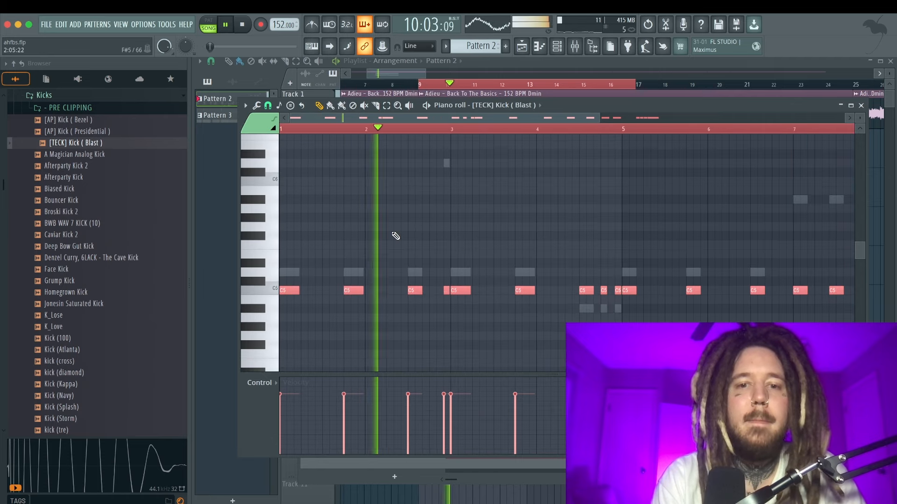
{"action": "right_click", "coordinate": [446, 291]}
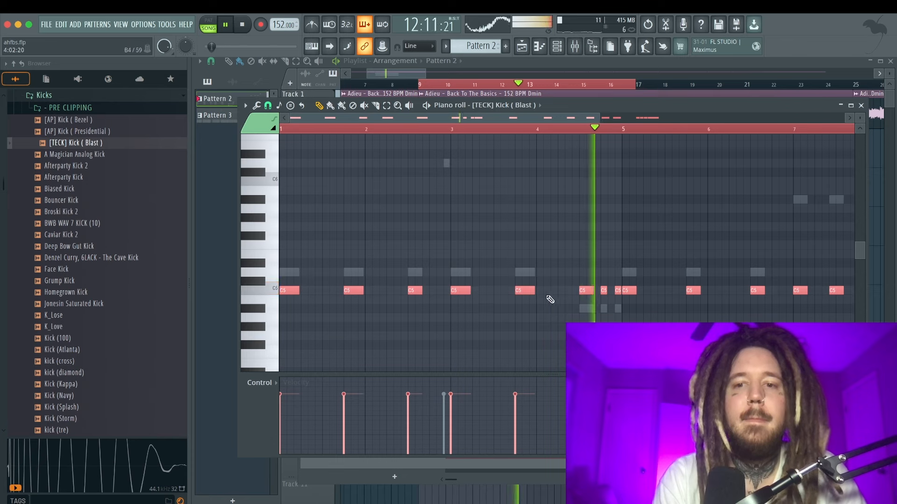
{"action": "scroll", "coordinate": [607, 301], "scroll_direction": "down", "scroll_amount": 1}
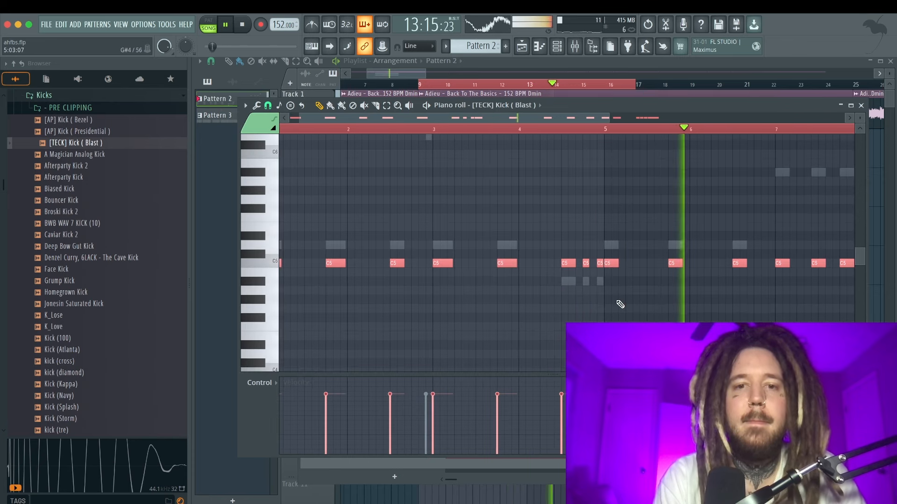
- Arrange Pattern 2 and Pattern 3 across bars 9–33, 41–81, 89–129 and 137–153, leaving the sections between without drums
{"action": "scroll", "coordinate": [620, 305], "scroll_direction": "up", "scroll_amount": 1}
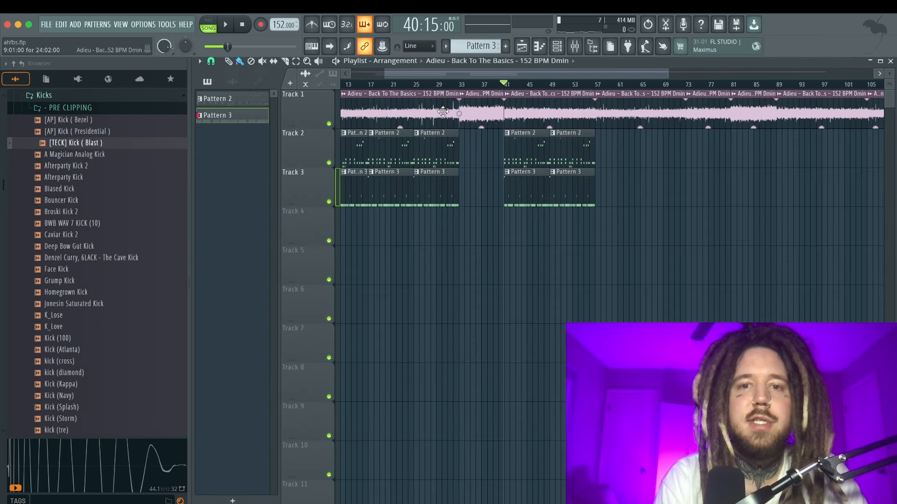
{"action": "scroll", "coordinate": [443, 112], "scroll_direction": "up", "scroll_amount": 2, "text": "ctrl"}
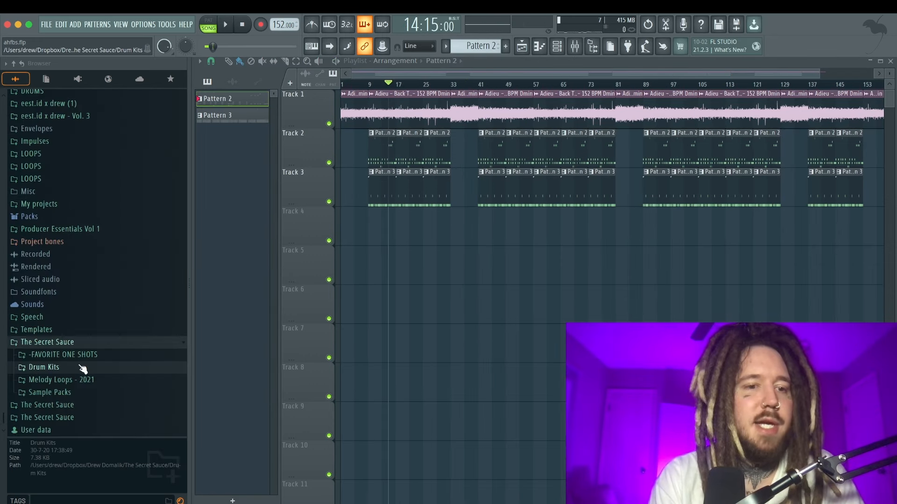
- Audition the crash samples in the Southside Drumkit's Crashes & Cymbals folder
{"action": "left_click", "coordinate": [69, 367]}
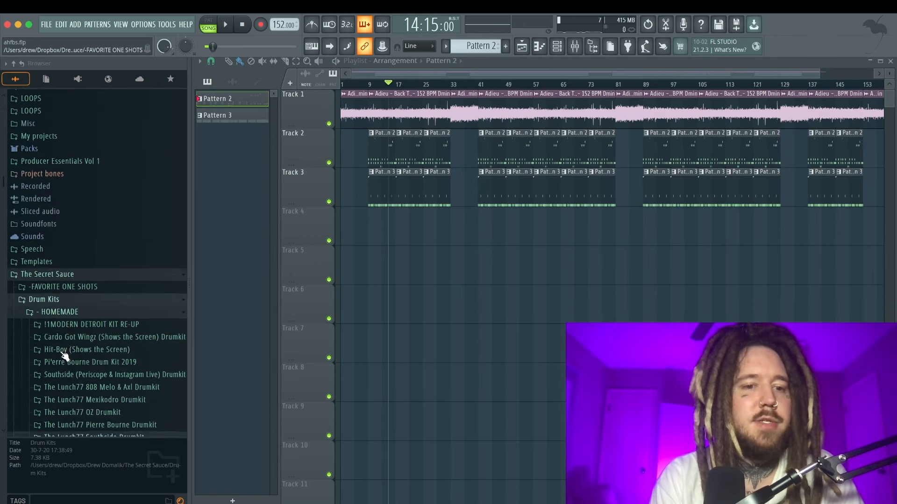
{"action": "scroll", "coordinate": [74, 220], "scroll_direction": "up", "scroll_amount": 5}
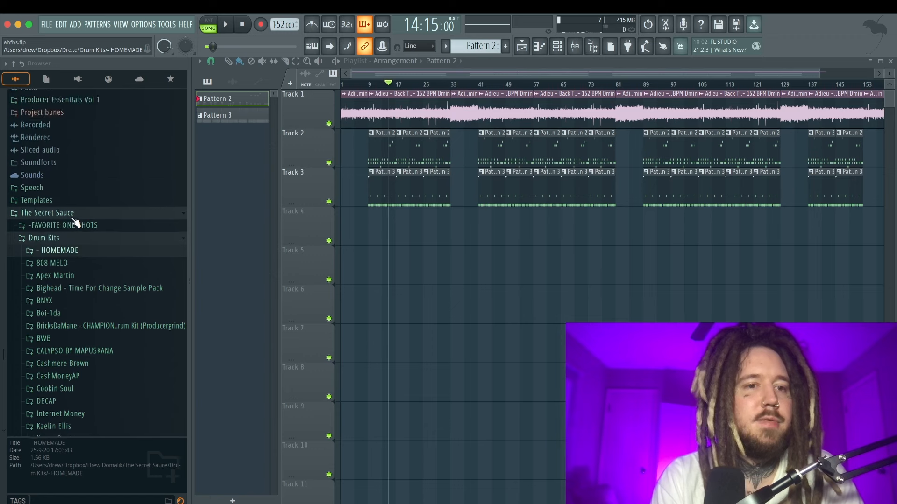
{"action": "scroll", "coordinate": [71, 242], "scroll_direction": "down", "scroll_amount": 10}
{"action": "left_click", "coordinate": [86, 273]}
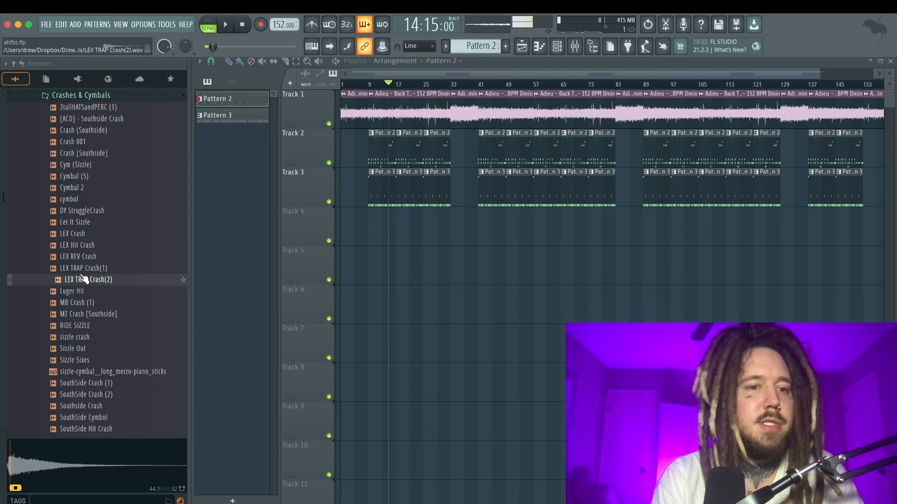
{"action": "left_click", "coordinate": [87, 304]}
{"action": "left_click", "coordinate": [89, 326]}
{"action": "left_click", "coordinate": [91, 337]}
{"action": "left_click", "coordinate": [93, 349]}
{"action": "left_click", "coordinate": [94, 360]}
{"action": "left_click", "coordinate": [89, 371]}
- Place SouthSide Crash (2) on Track 4 at bar 9 and set its volume to 35%
{"action": "scroll", "coordinate": [89, 371], "scroll_direction": "down", "scroll_amount": 2}
{"action": "left_click_drag", "start_coordinate": [86, 325], "coordinate": [459, 239]}
{"action": "scroll", "coordinate": [360, 238], "scroll_direction": "up", "scroll_amount": 5}
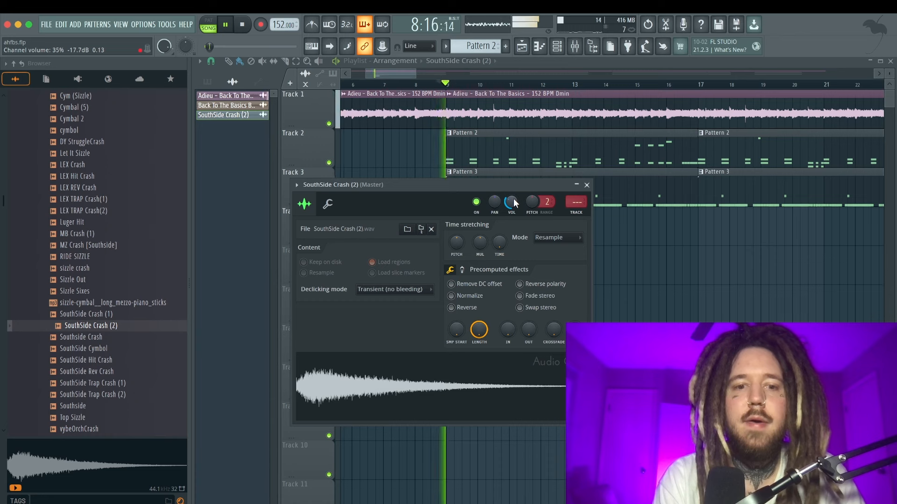
{"action": "left_click", "coordinate": [587, 185]}
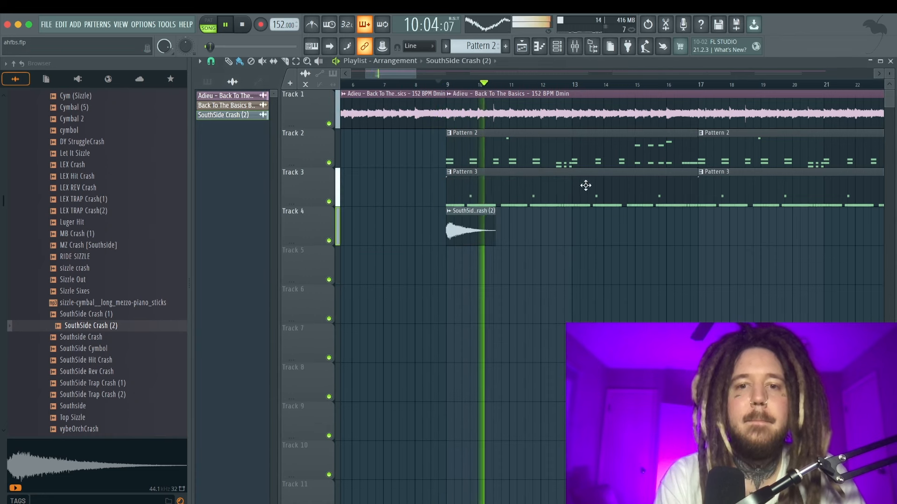
- Copy SouthSide Crash (2) onto Track 5, make the copy unique and reverse it
{"action": "key", "text": "space"}
{"action": "right_click", "coordinate": [414, 253]}
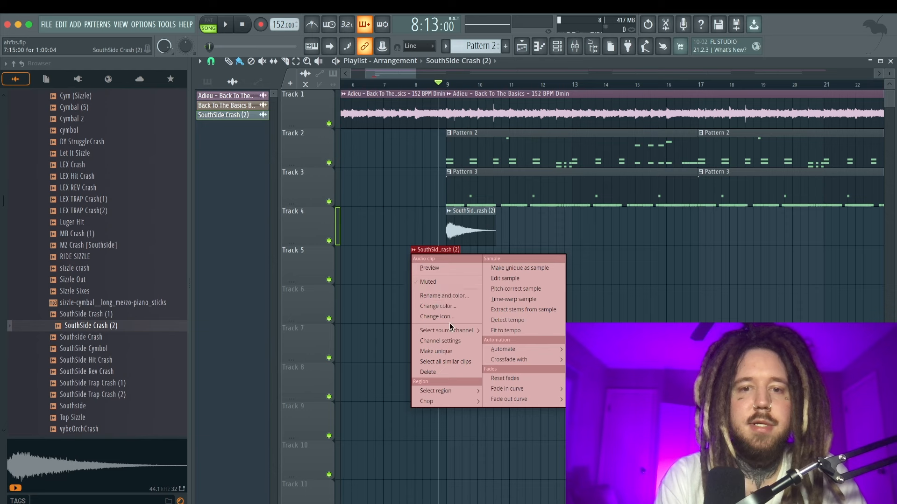
{"action": "left_click", "coordinate": [436, 351]}
{"action": "left_click", "coordinate": [355, 210]}
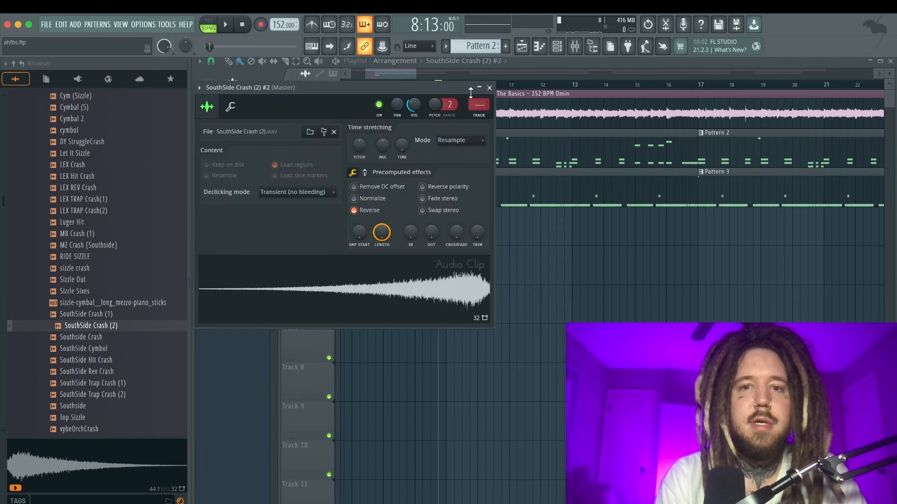
{"action": "left_click", "coordinate": [490, 88]}
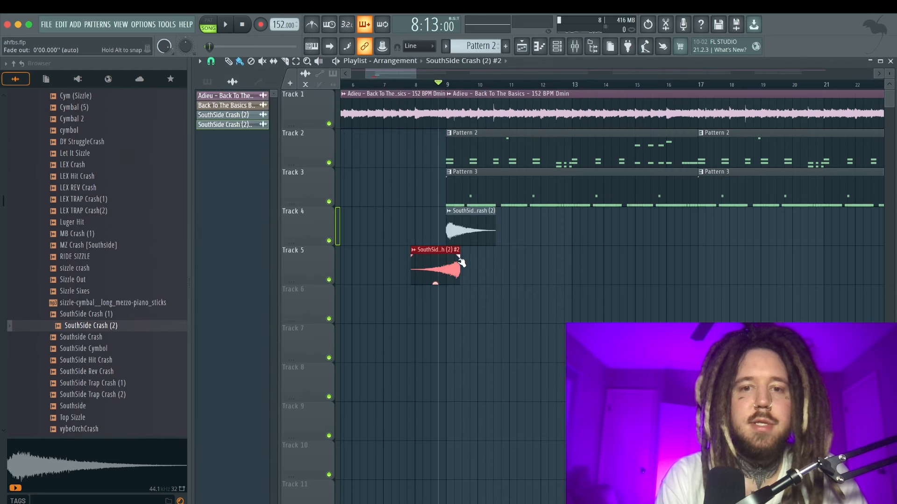
- Give the reversed crash a 14% fade-in and trim it to span bar 8, ending where the drums enter at bar 9
{"action": "double_click", "coordinate": [447, 251]}
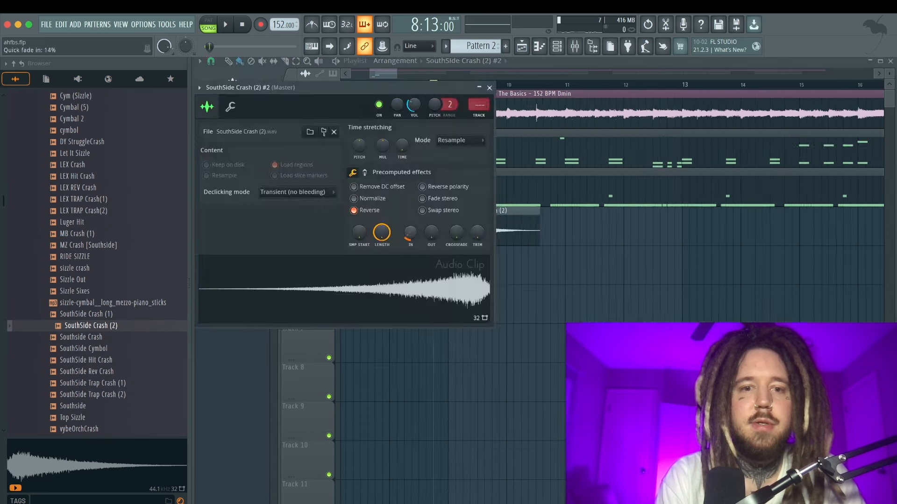
{"action": "left_click_drag", "start_coordinate": [422, 91], "coordinate": [718, 152]}
{"action": "key", "text": "space"}
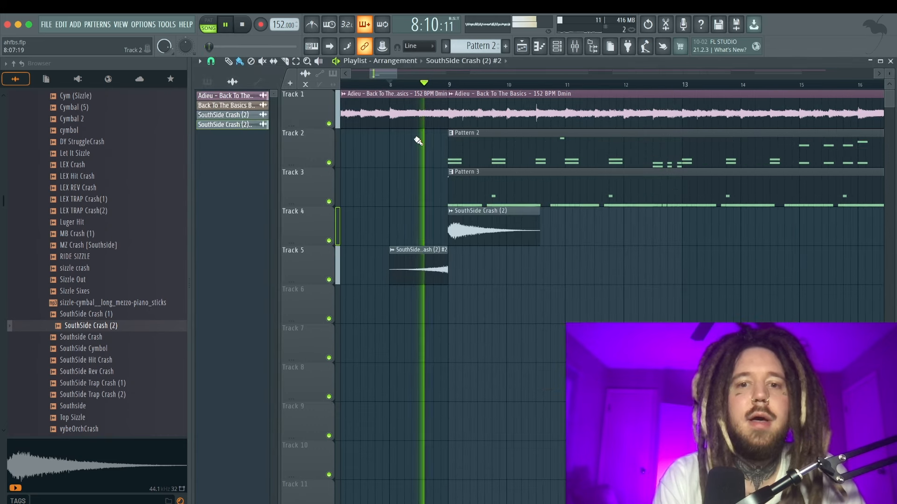
- Adjust the reversed crash's volume, and copy the crashes to bars 17, 25, 41 and 49 with reversed ones leading in, including before bar 33
{"action": "double_click", "coordinate": [430, 262]}
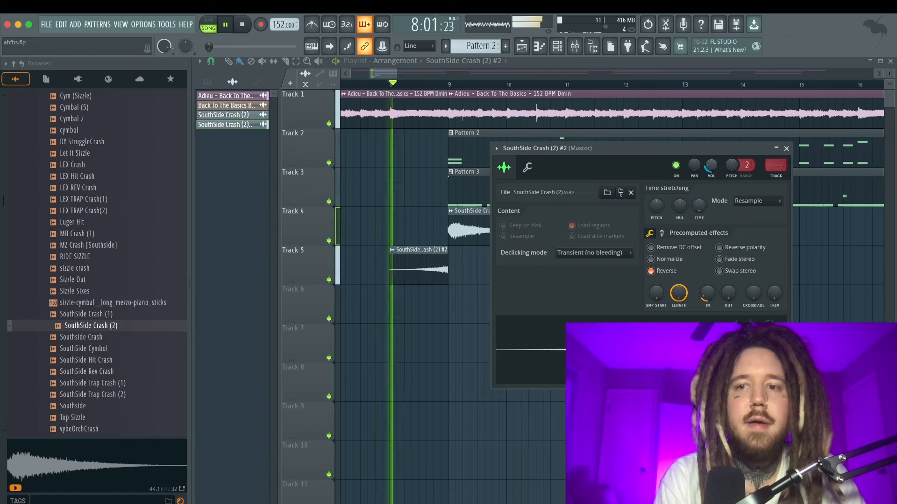
{"action": "left_click_drag", "start_coordinate": [710, 165], "coordinate": [713, 167]}
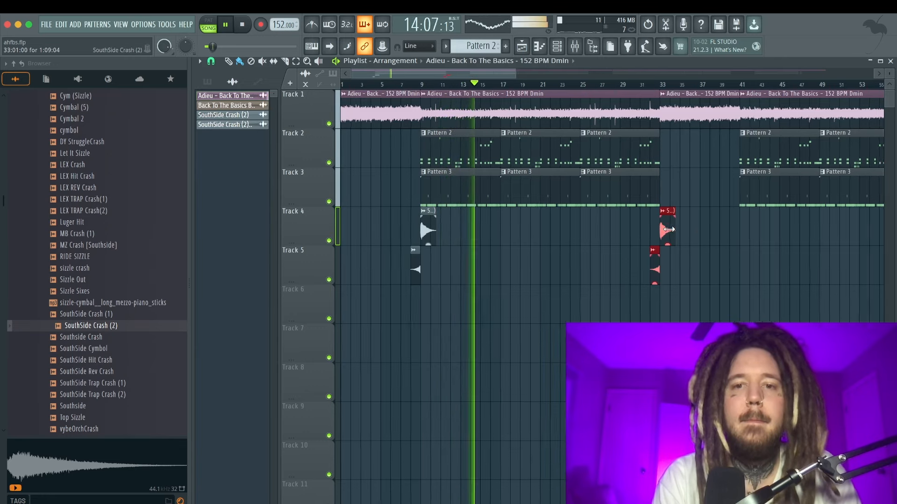
{"action": "scroll", "coordinate": [670, 229], "scroll_direction": "down", "scroll_amount": 3}
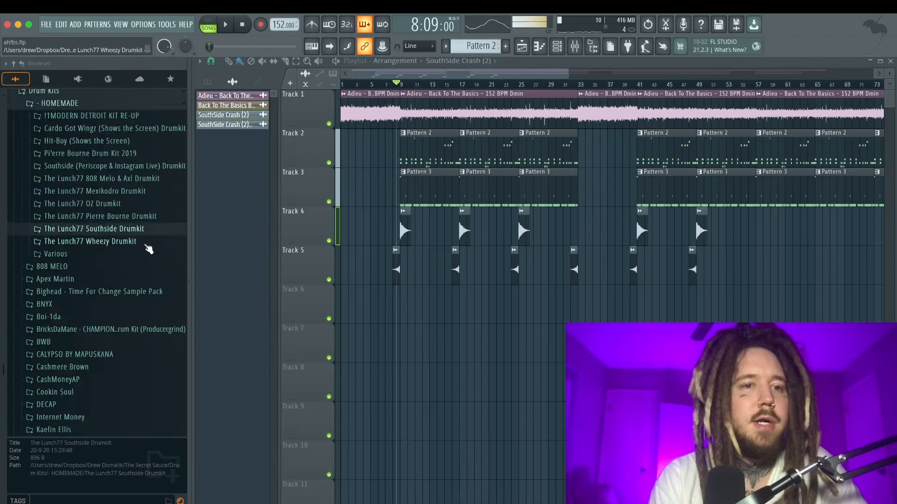
- Place Adieu - Impact - Thin from the Adieu - Essential FX Impacts folder on Track 6 at bar 9
{"action": "scroll", "coordinate": [147, 248], "scroll_direction": "up", "scroll_amount": 10}
{"action": "scroll", "coordinate": [147, 249], "scroll_direction": "up", "scroll_amount": 15}
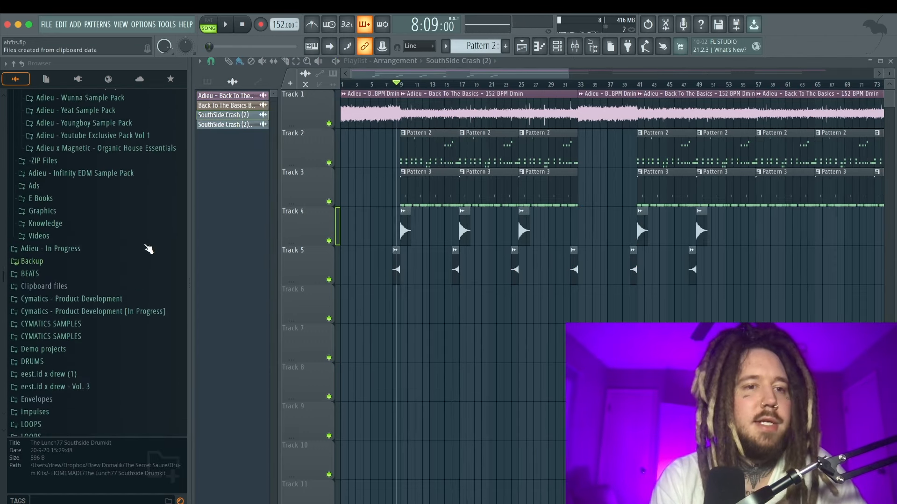
{"action": "scroll", "coordinate": [147, 248], "scroll_direction": "up", "scroll_amount": 10}
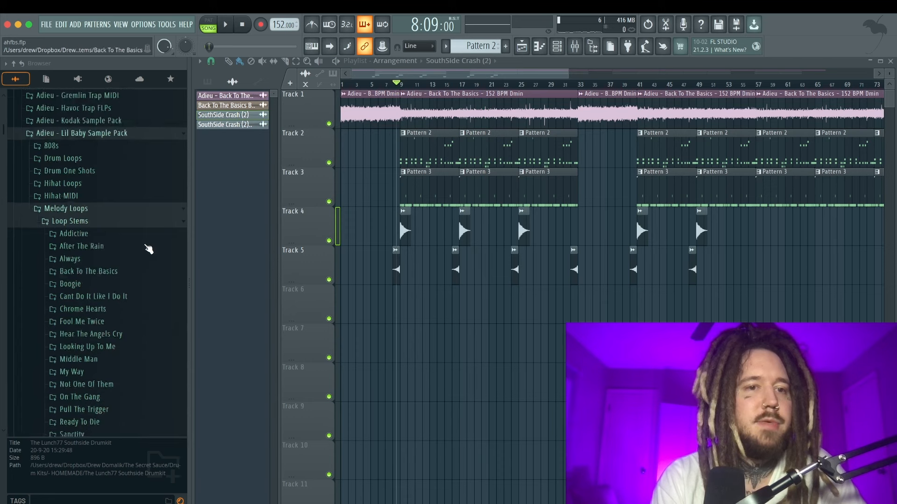
{"action": "left_click", "coordinate": [110, 193]}
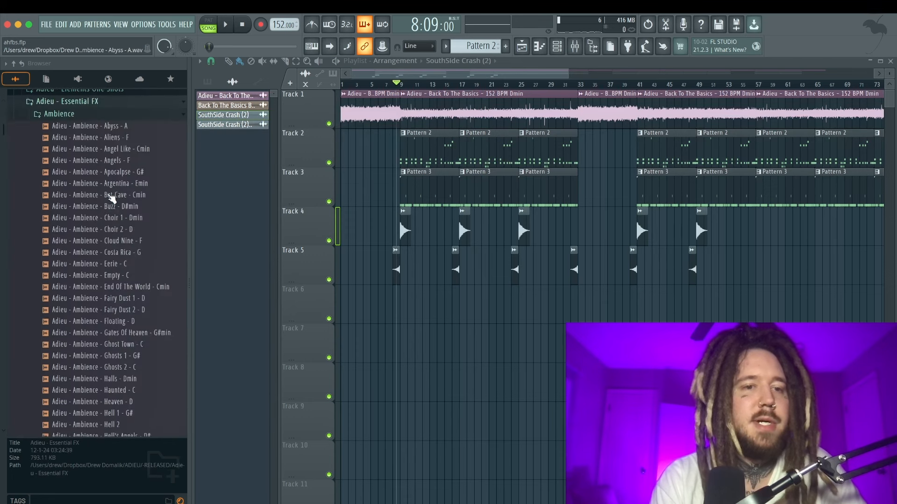
{"action": "left_click", "coordinate": [67, 109]}
{"action": "left_click", "coordinate": [71, 156]}
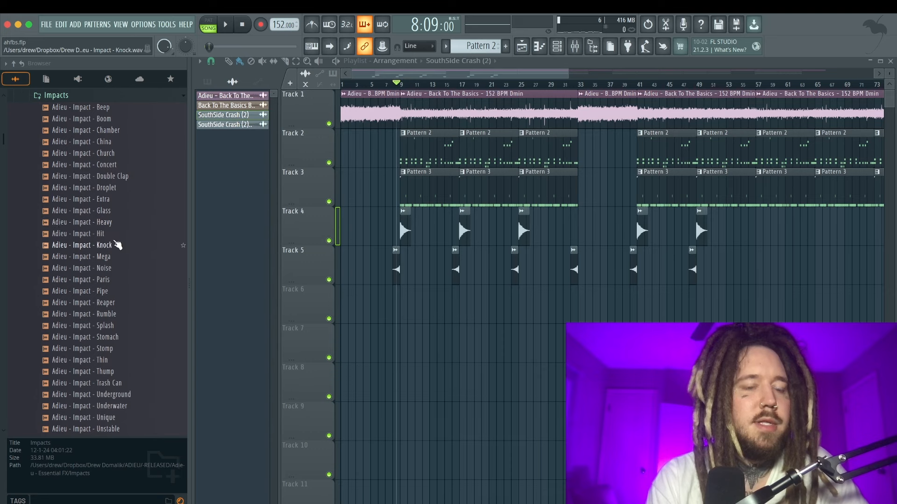
{"action": "left_click", "coordinate": [121, 362]}
{"action": "left_click_drag", "start_coordinate": [102, 367], "coordinate": [397, 308]}
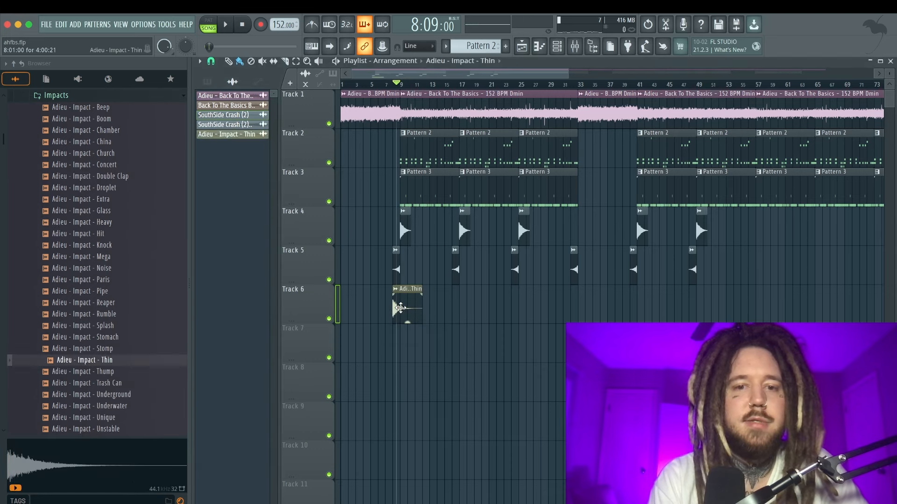
{"action": "scroll", "coordinate": [408, 308], "scroll_direction": "up", "scroll_amount": 3}
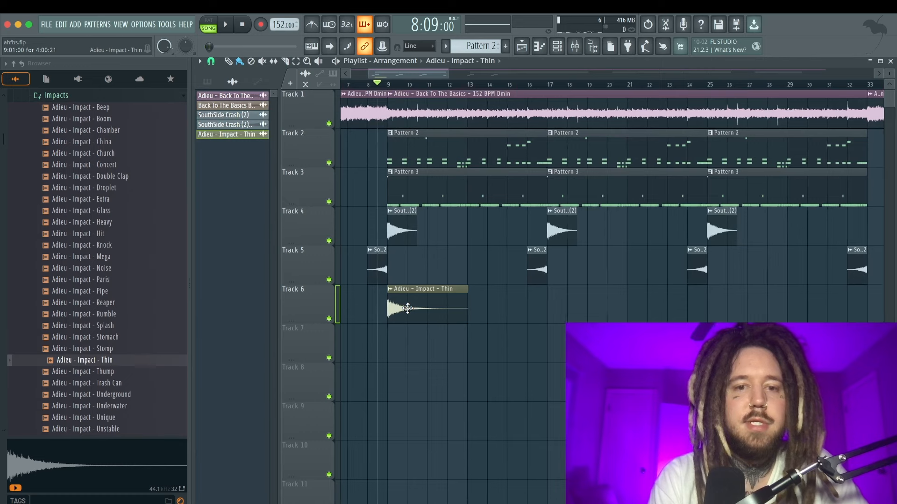
- Set the volume of Adieu - Impact - Thin to 50% while playing the drum entry at bar 9
{"action": "key", "text": "space"}
{"action": "double_click", "coordinate": [407, 308]}
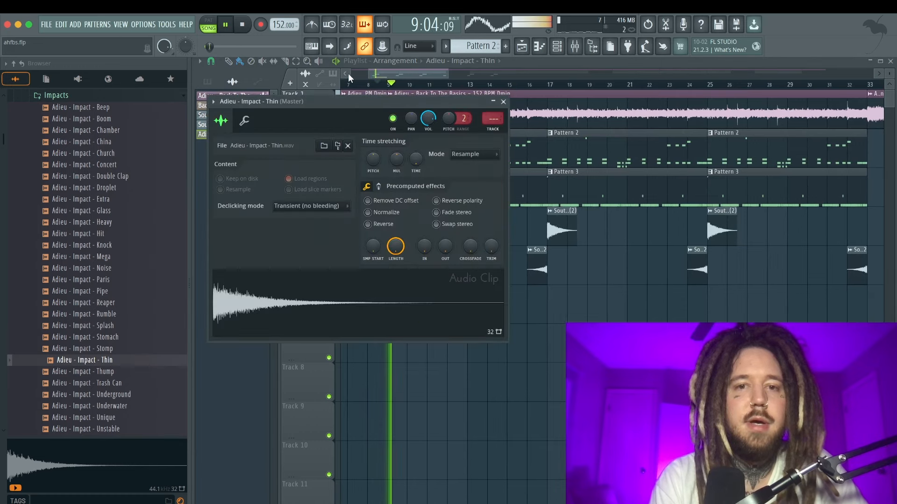
{"action": "left_click_drag", "start_coordinate": [425, 116], "coordinate": [425, 154]}
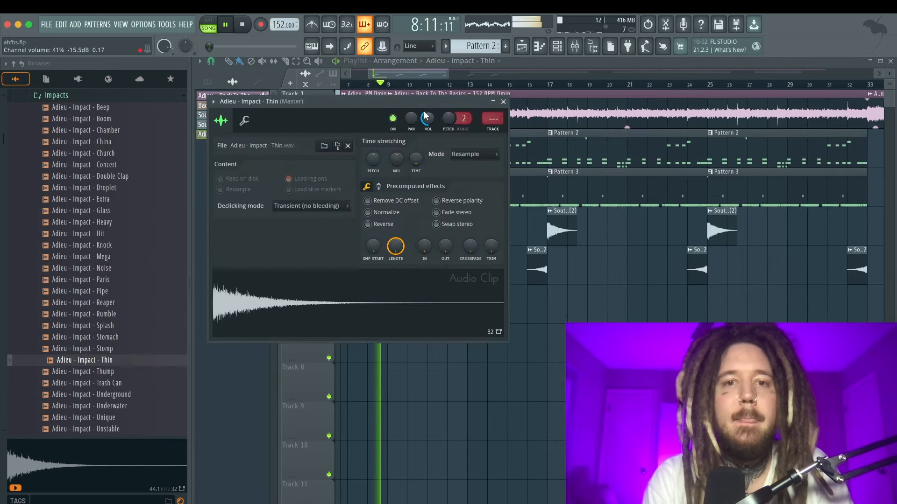
{"action": "left_click_drag", "start_coordinate": [425, 116], "coordinate": [425, 111]}
{"action": "key", "text": "space"}
{"action": "key", "text": "space"}
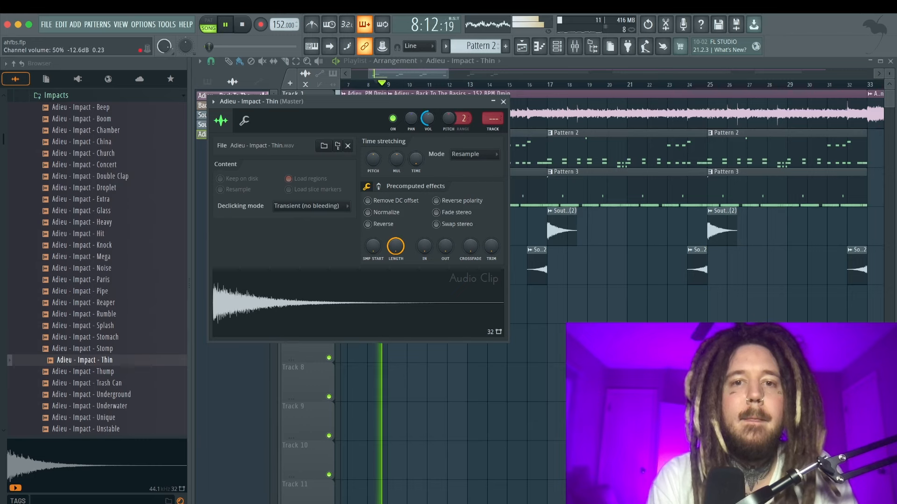
- Copy the Adieu - Impact - Thin clip to bars 1, 33, 41 and 49, and delete the old loop and pattern clips from bar 57 onward
{"action": "left_click", "coordinate": [503, 101]}
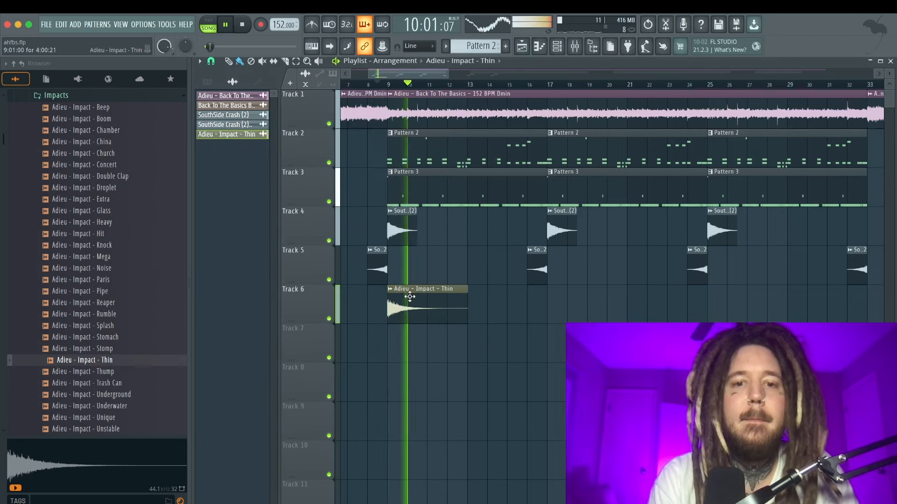
{"action": "left_click", "coordinate": [551, 305]}
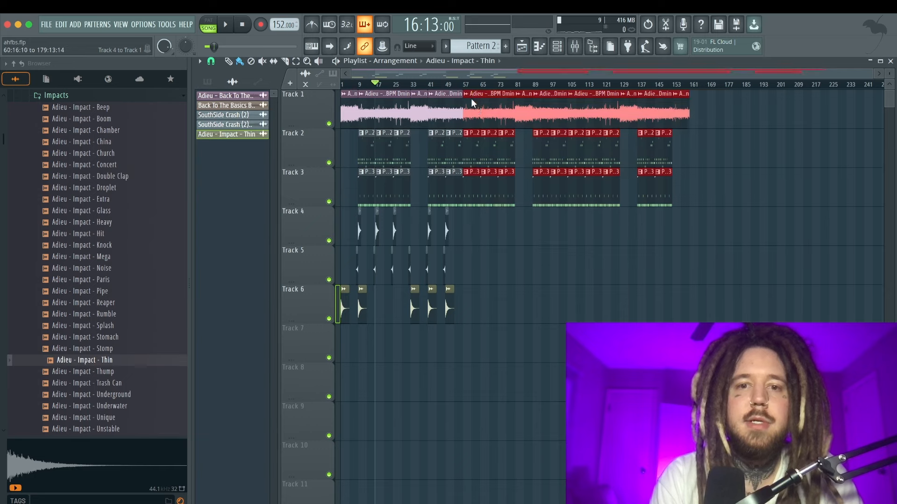
{"action": "key", "text": "Delete"}
{"action": "scroll", "coordinate": [476, 174], "scroll_direction": "up", "scroll_amount": 4}
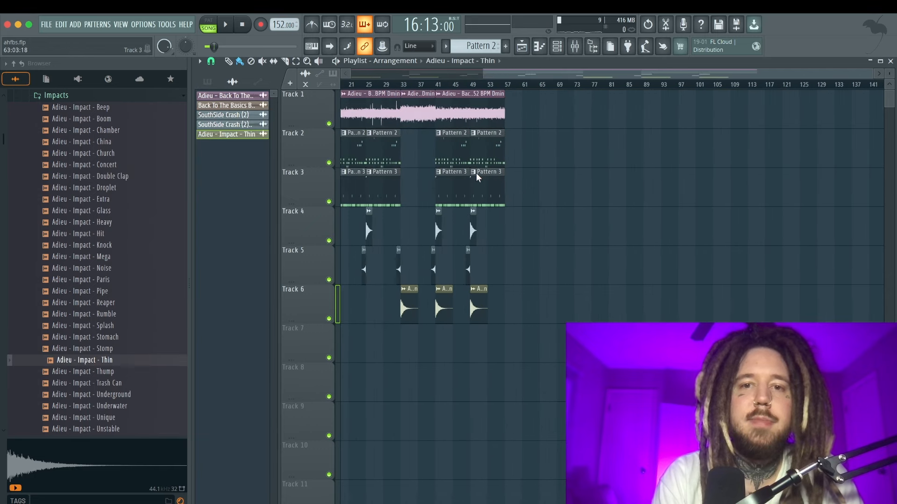
- Extend the arranged sections to bar 153, and close with a thin impact and an 8-bar loop clip starting there
{"action": "scroll", "coordinate": [481, 172], "scroll_direction": "left", "scroll_amount": 3}
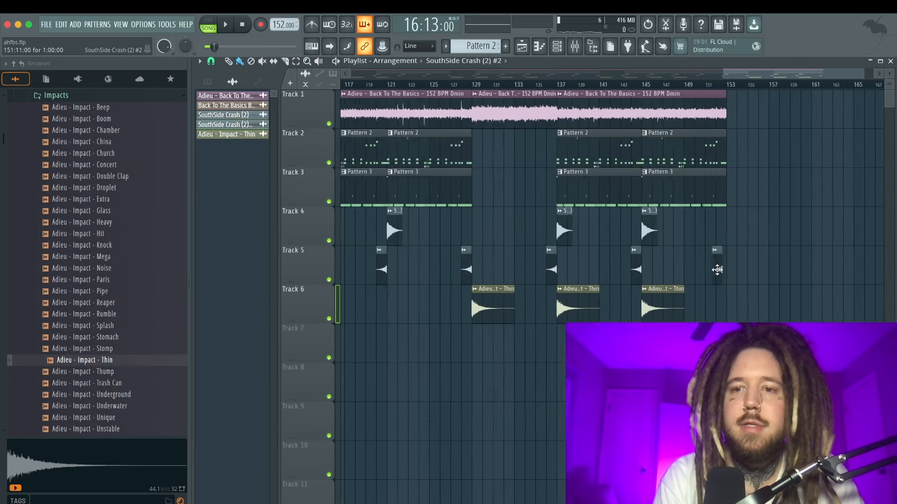
{"action": "scroll", "coordinate": [717, 269], "scroll_direction": "up", "scroll_amount": 2}
{"action": "left_click_drag", "start_coordinate": [648, 289], "coordinate": [768, 297]}
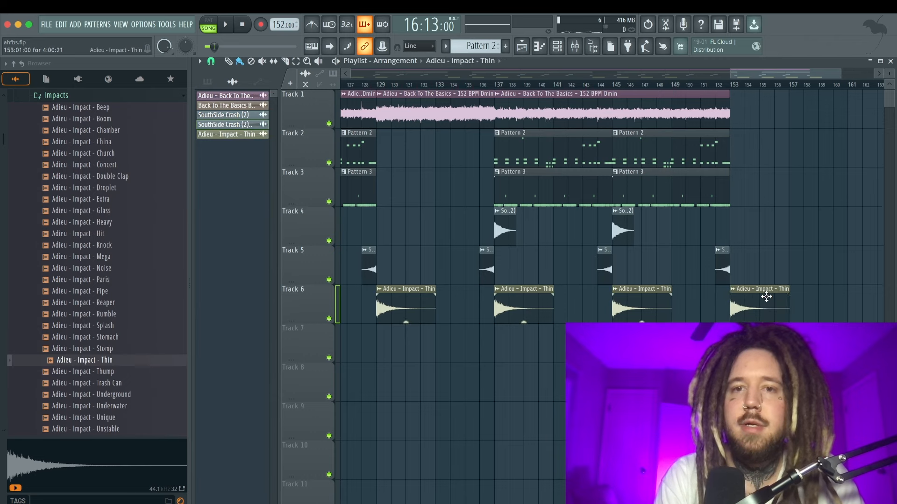
{"action": "scroll", "coordinate": [766, 297], "scroll_direction": "down", "scroll_amount": 2}
{"action": "left_click_drag", "start_coordinate": [793, 113], "coordinate": [768, 113]}
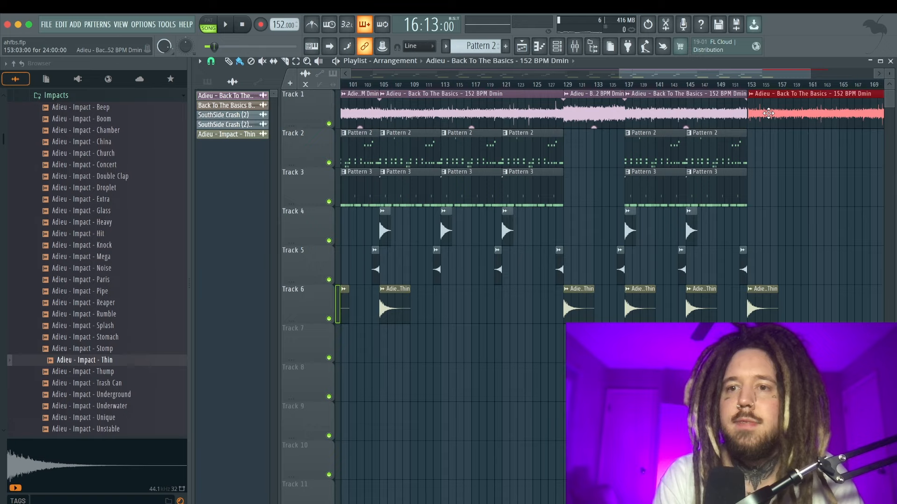
{"action": "scroll", "coordinate": [768, 113], "scroll_direction": "up", "scroll_amount": 3}
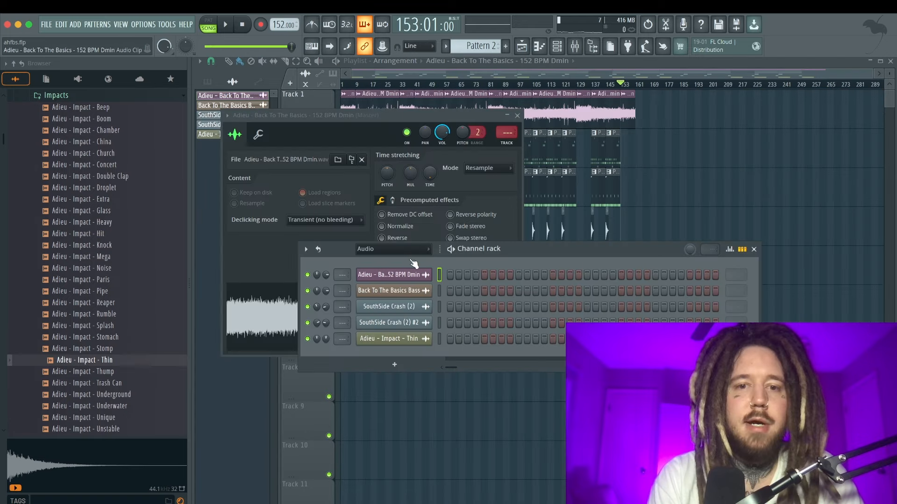
- Show all channels in the rack, delete Back To The Basics Bass, and assign the unrouted channels to free mixer tracks 5 to 17
{"action": "left_click", "coordinate": [402, 251]}
{"action": "left_click", "coordinate": [391, 262]}
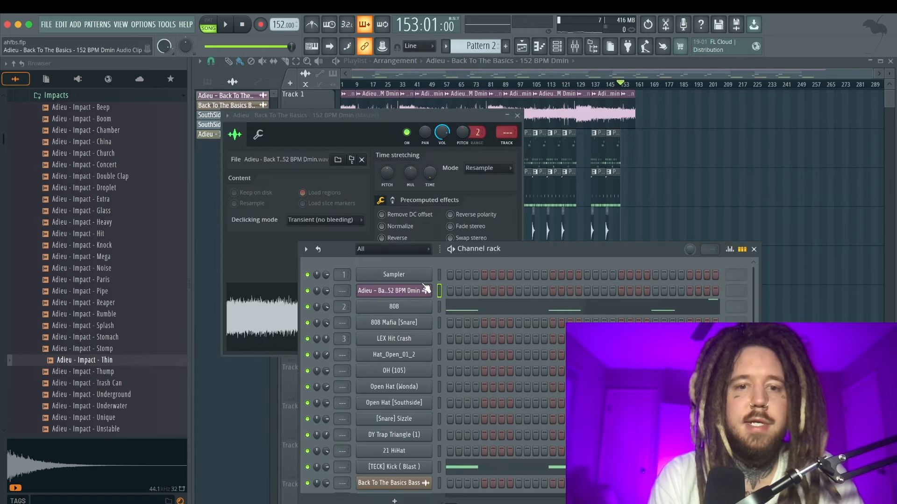
{"action": "scroll", "coordinate": [423, 285], "scroll_direction": "down", "scroll_amount": 2}
{"action": "scroll", "coordinate": [440, 263], "scroll_direction": "up", "scroll_amount": 2}
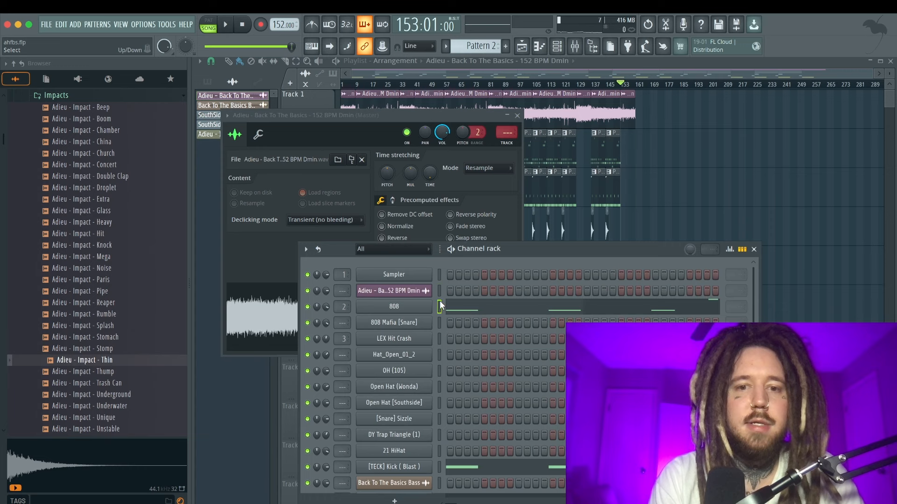
{"action": "left_click", "coordinate": [439, 339]}
{"action": "left_click", "coordinate": [439, 293]}
{"action": "right_click", "coordinate": [440, 320]}
{"action": "left_click_drag", "start_coordinate": [439, 355], "coordinate": [440, 484]}
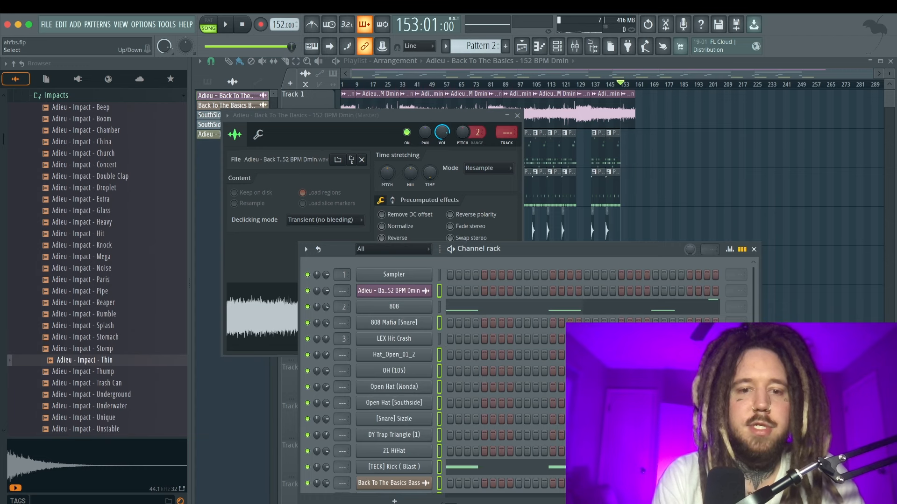
{"action": "left_click_drag", "start_coordinate": [524, 253], "coordinate": [512, 132]}
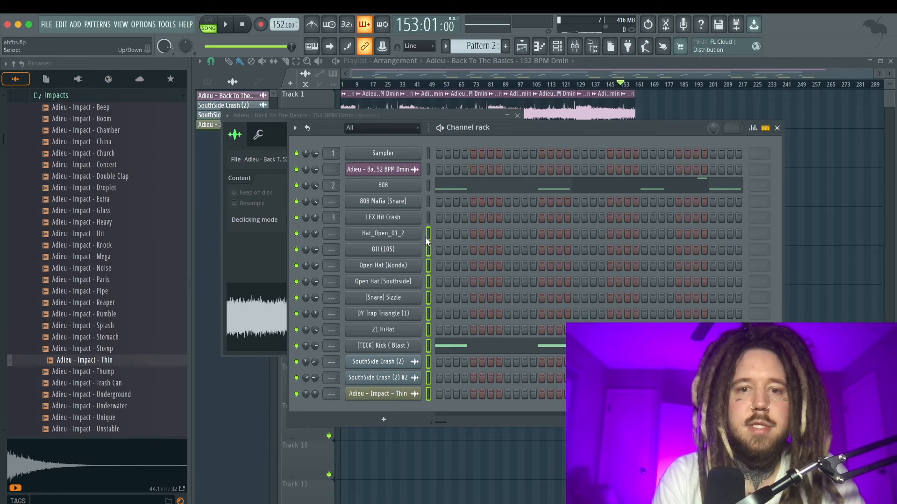
{"action": "key", "text": "ctrl+l"}
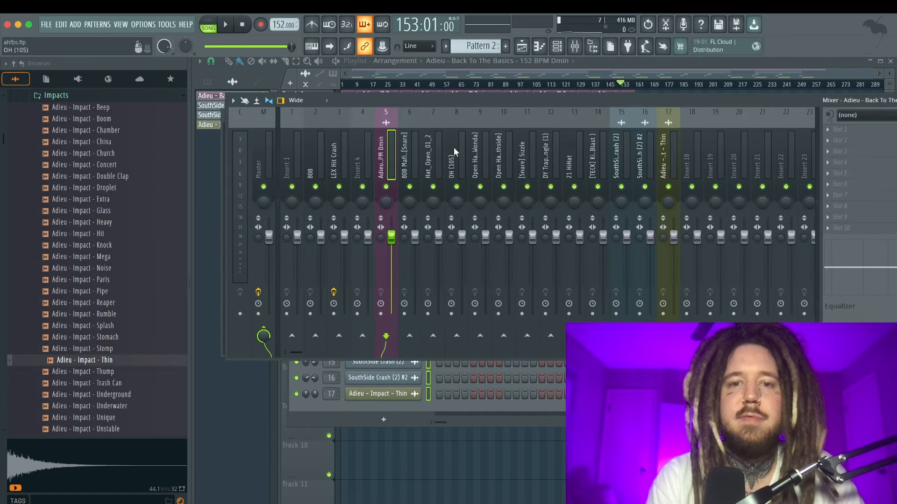
- Make the loop clip at bar 1 unique and route it to its own free mixer track
{"action": "left_click", "coordinate": [581, 94]}
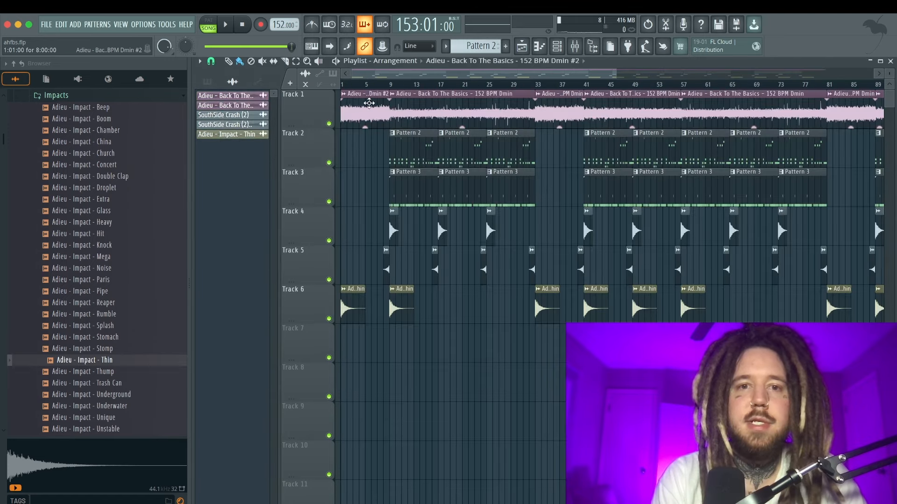
{"action": "double_click", "coordinate": [365, 106]}
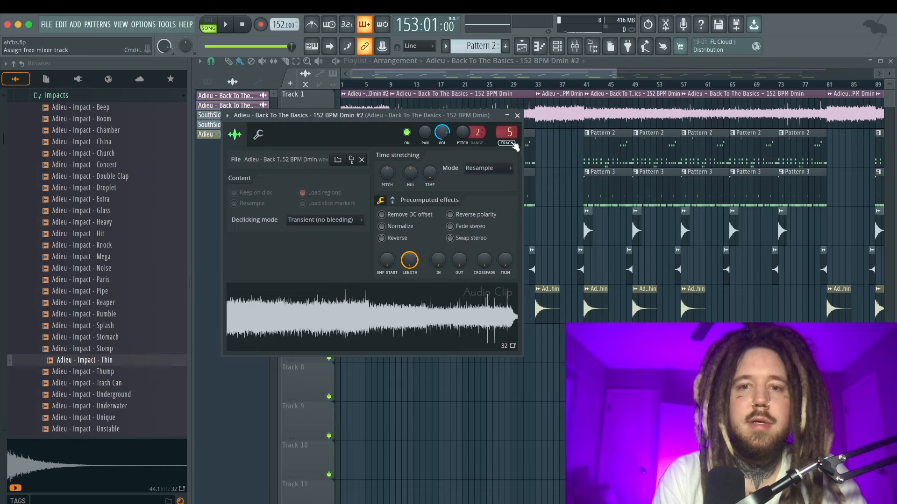
{"action": "left_click", "coordinate": [509, 135]}
- Make the loop clip at bar 33 unique, and use that unique version for the 8-bar drumless sections at bars 81 and 129
{"action": "right_click", "coordinate": [540, 94]}
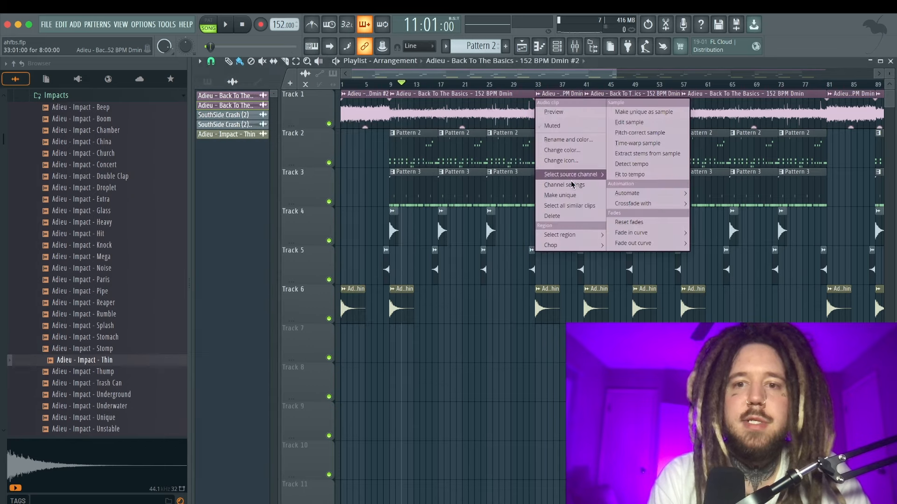
{"action": "left_click", "coordinate": [560, 196]}
{"action": "scroll", "coordinate": [769, 93], "scroll_direction": "right", "scroll_amount": 5}
{"action": "right_click", "coordinate": [769, 95]}
{"action": "left_click_drag", "start_coordinate": [725, 113], "coordinate": [764, 112]}
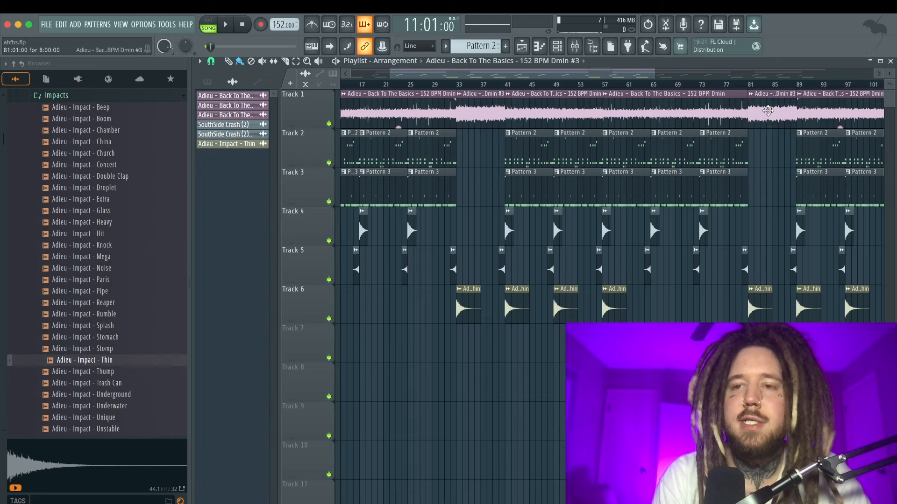
{"action": "scroll", "coordinate": [767, 110], "scroll_direction": "down", "scroll_amount": 5}
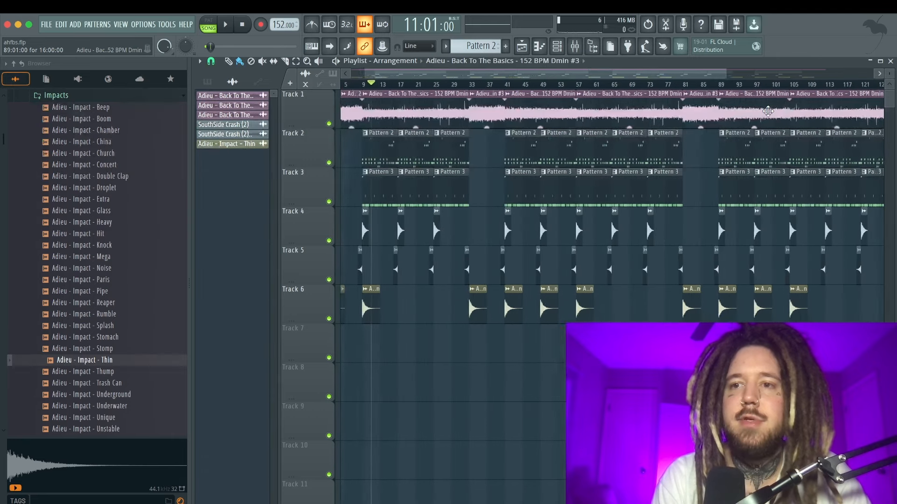
{"action": "scroll", "coordinate": [767, 112], "scroll_direction": "right", "scroll_amount": 5}
{"action": "right_click", "coordinate": [750, 111]}
{"action": "left_click_drag", "start_coordinate": [649, 113], "coordinate": [746, 115]}
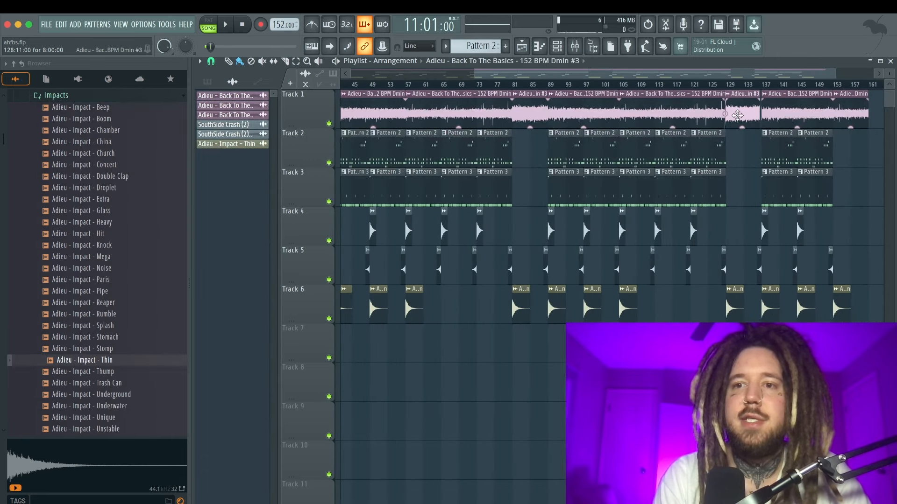
- Play the drumless section at bar 129, and route the unique loop version used there to a free mixer track
{"action": "scroll", "coordinate": [739, 115], "scroll_direction": "up", "scroll_amount": 5}
{"action": "key", "text": "space"}
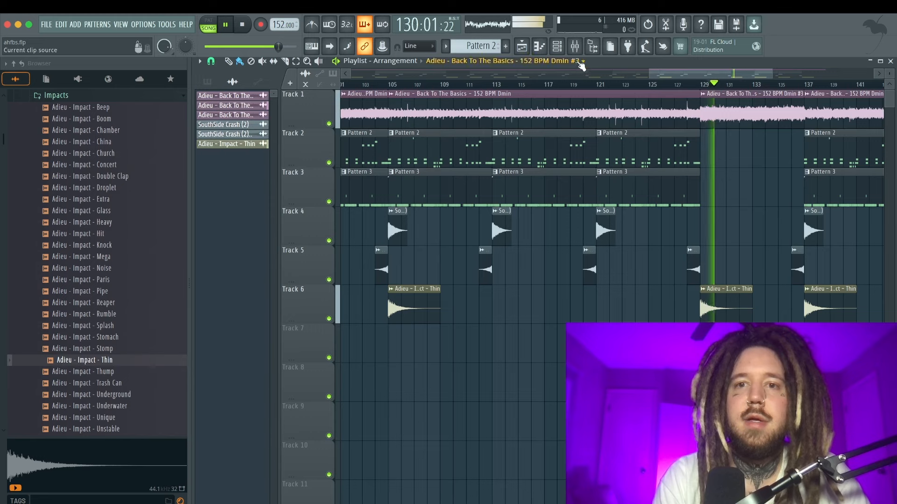
{"action": "left_click", "coordinate": [574, 50]}
{"action": "key", "text": "space"}
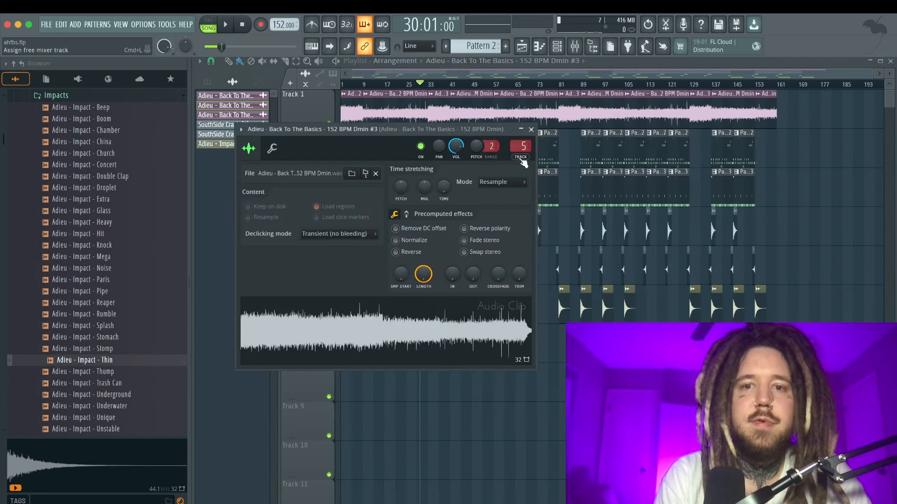
{"action": "double_click", "coordinate": [520, 146]}
- Add Pro-Q 3 to the main loop's mixer track and shape a 24 dB/oct low cut around 150 Hz during playback
{"action": "left_click", "coordinate": [389, 156]}
{"action": "left_click", "coordinate": [372, 157]}
{"action": "left_click", "coordinate": [386, 156]}
{"action": "left_click", "coordinate": [827, 131]}
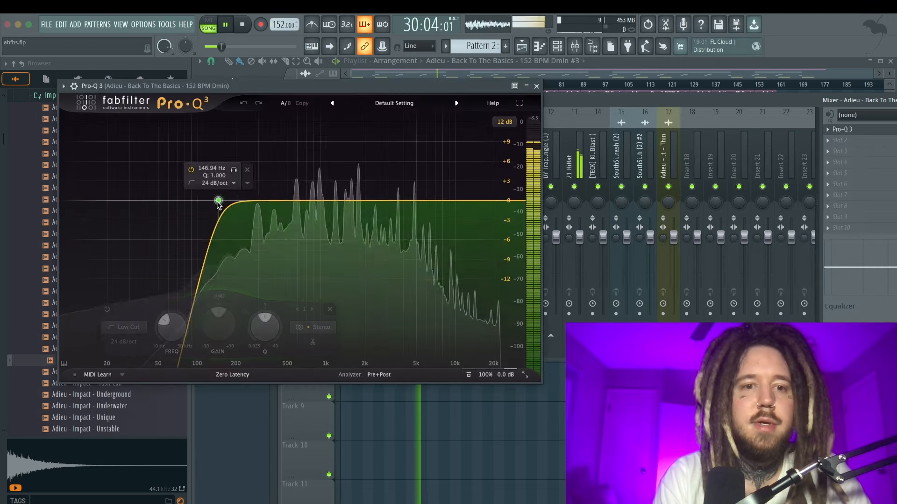
{"action": "mouse_move", "coordinate": [219, 201]}
{"action": "left_mouse_down"}
{"action": "mouse_move", "coordinate": [254, 213]}
{"action": "mouse_move", "coordinate": [234, 209]}
{"action": "left_mouse_up"}
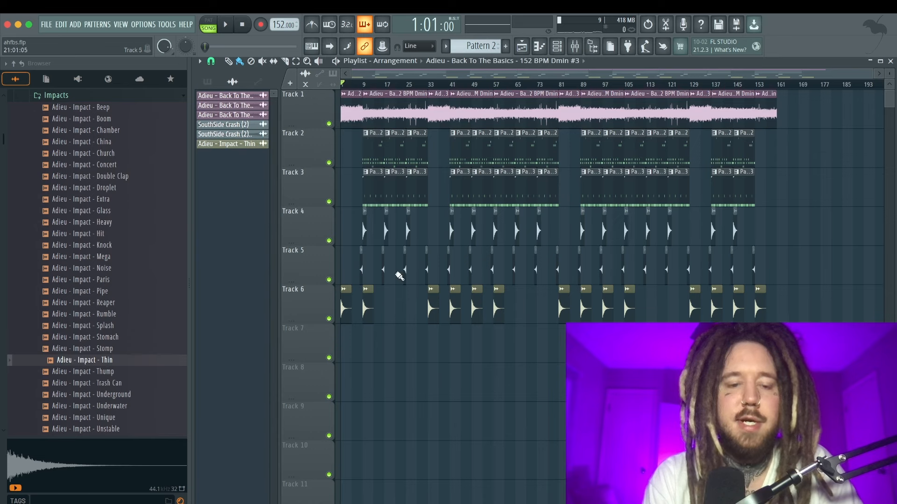
- Play the arrangement from bar 1 through the first drum section
{"action": "scroll", "coordinate": [374, 116], "scroll_direction": "up", "scroll_amount": 2}
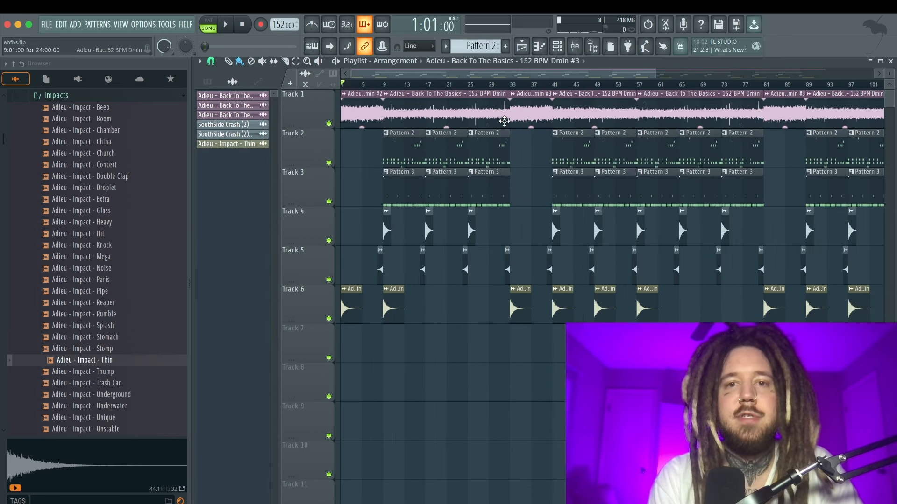
{"action": "key", "text": "space"}
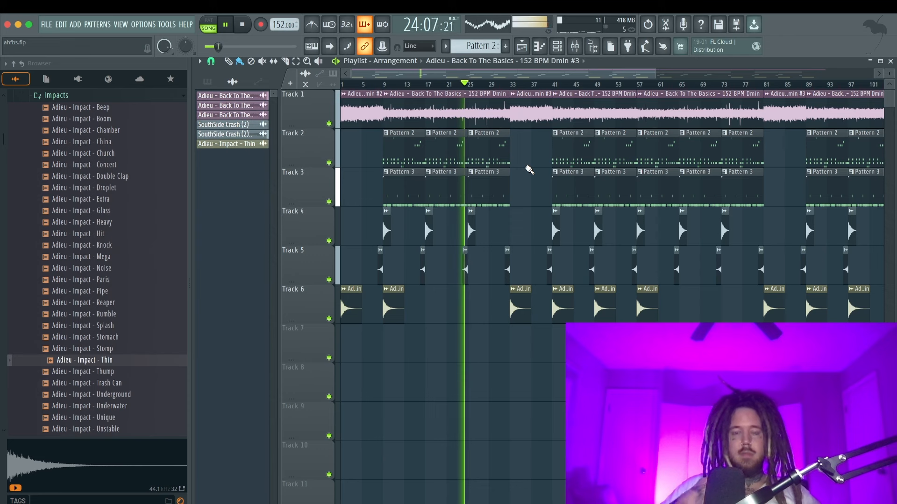
{"action": "key", "text": "space"}
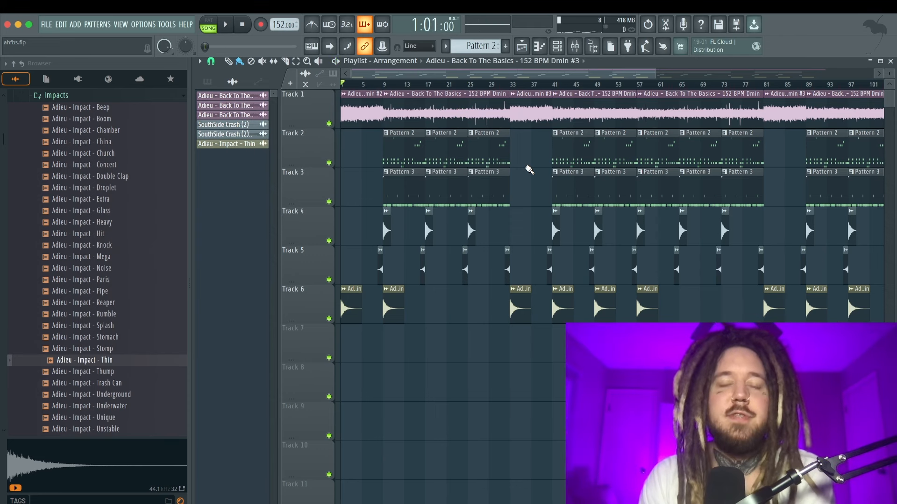